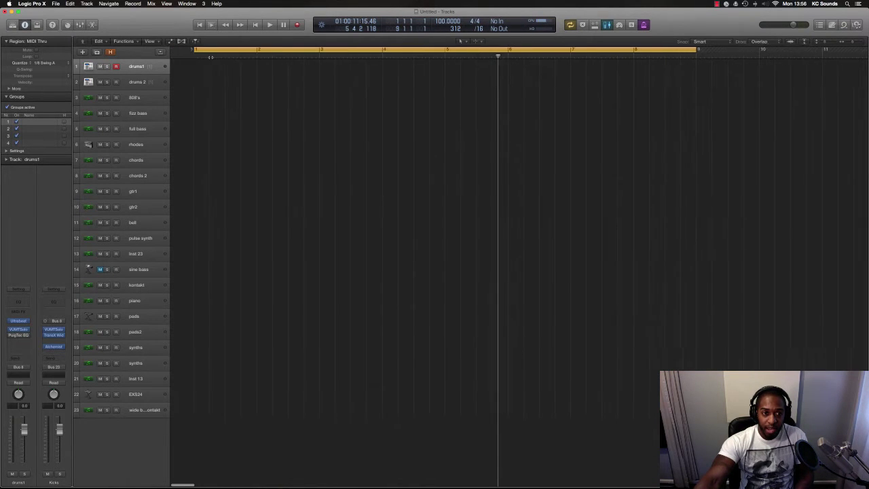
- Record a four-bar MIDI chord part on the chords track, starting at bar 1
drag(388, 61, 675, 66)
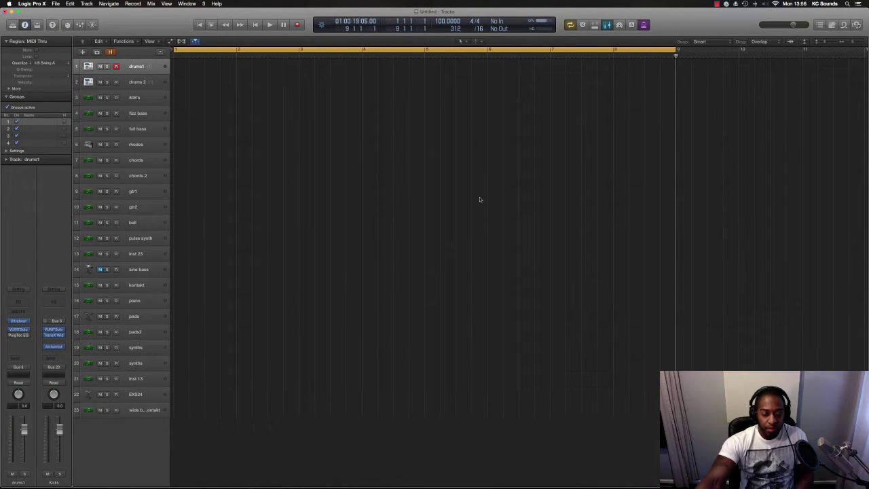
key(super+Down)
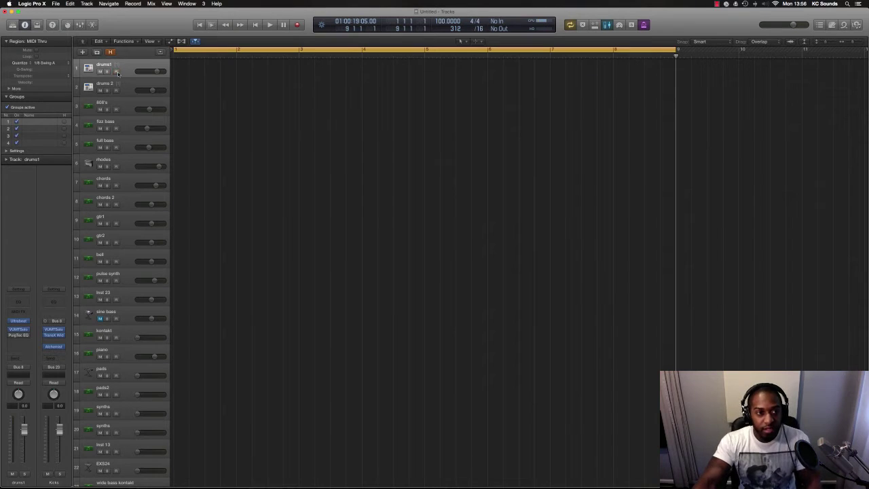
key(super+Up)
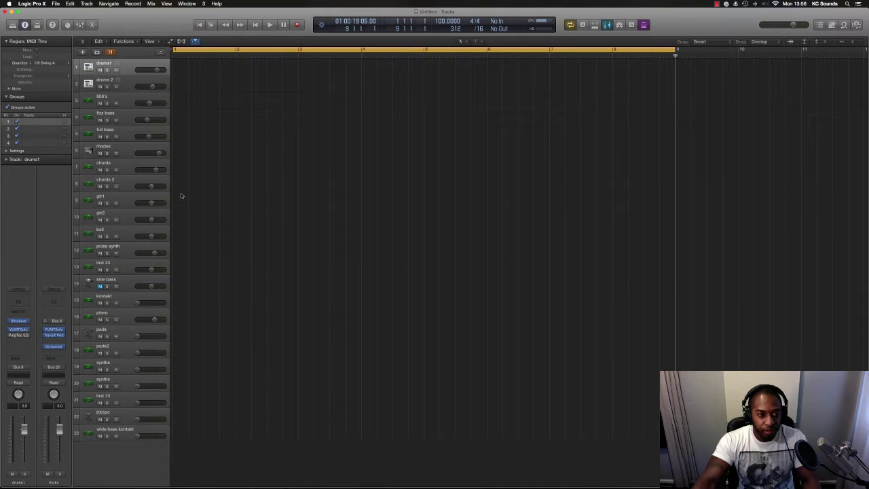
click(133, 166)
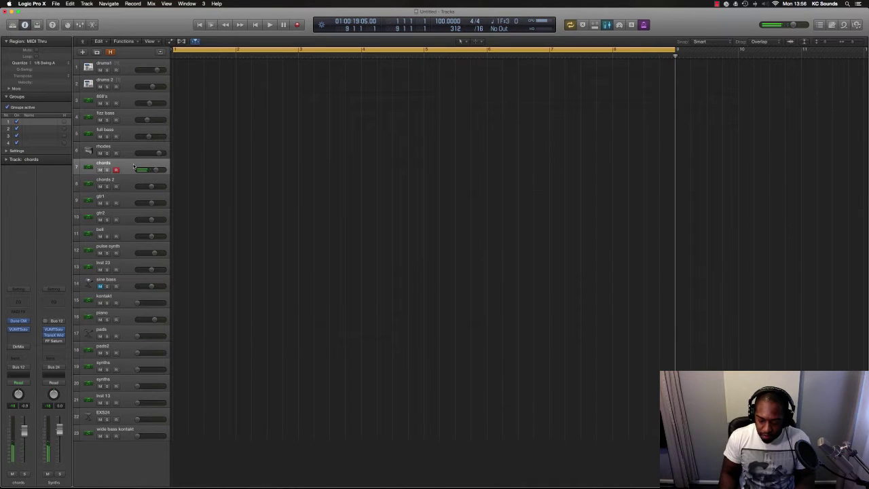
key(space)
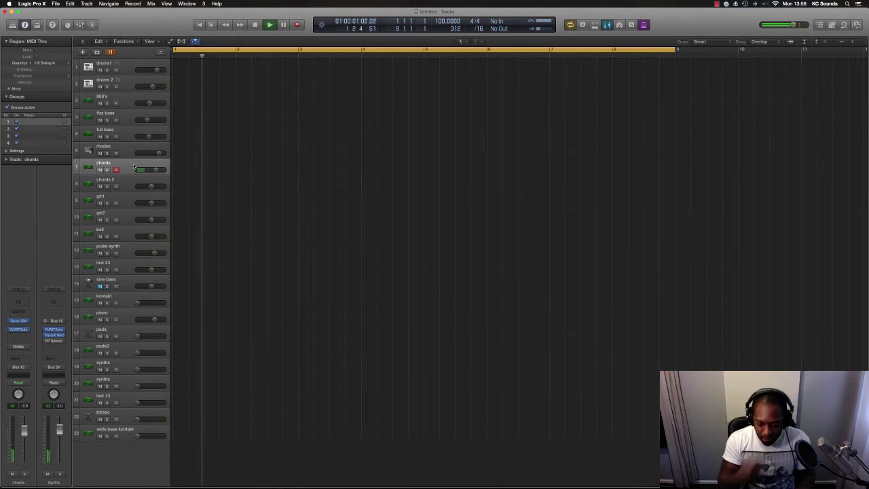
key(space)
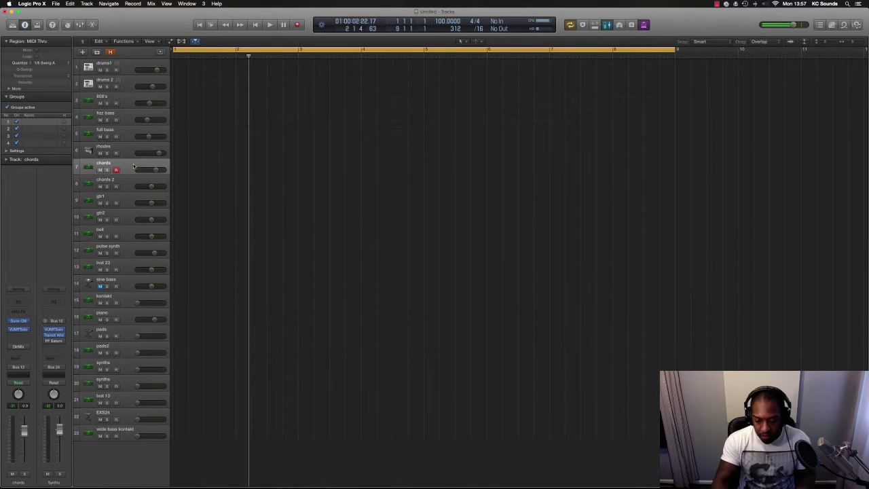
key(r)
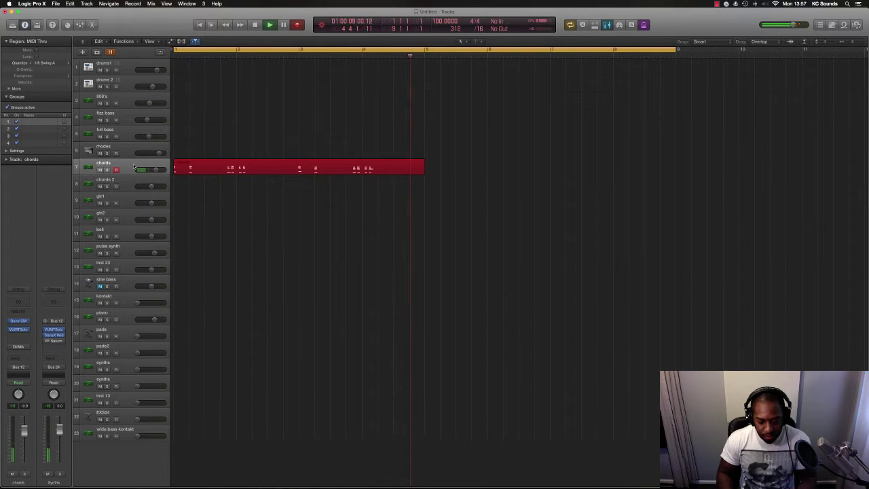
key(space)
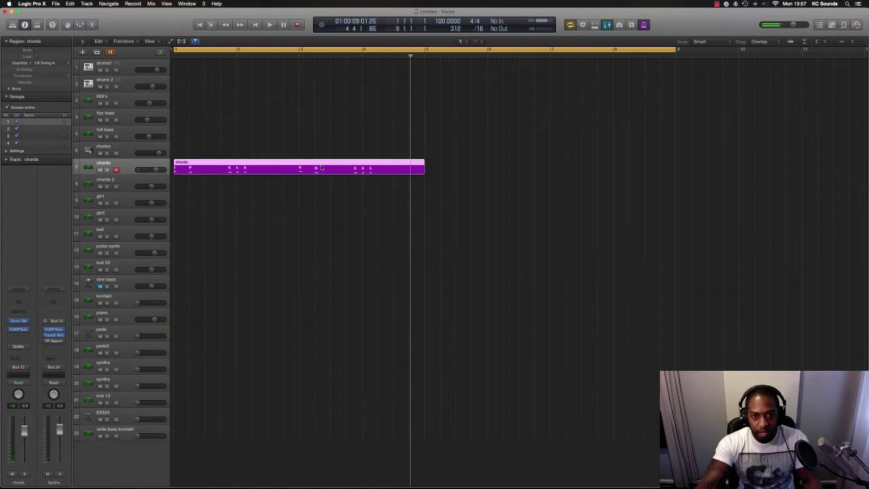
- Copy the recorded chords region to bar 5 and join both regions into one eight-bar region
drag(284, 166, 532, 166)
drag(469, 219, 373, 173)
key(super+j)
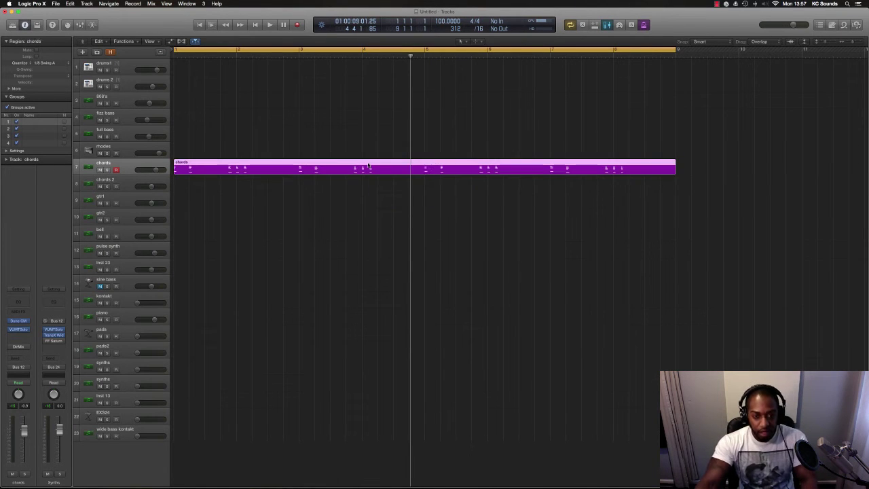
key(super+Down)
key(super+Down)
key(super+Down)
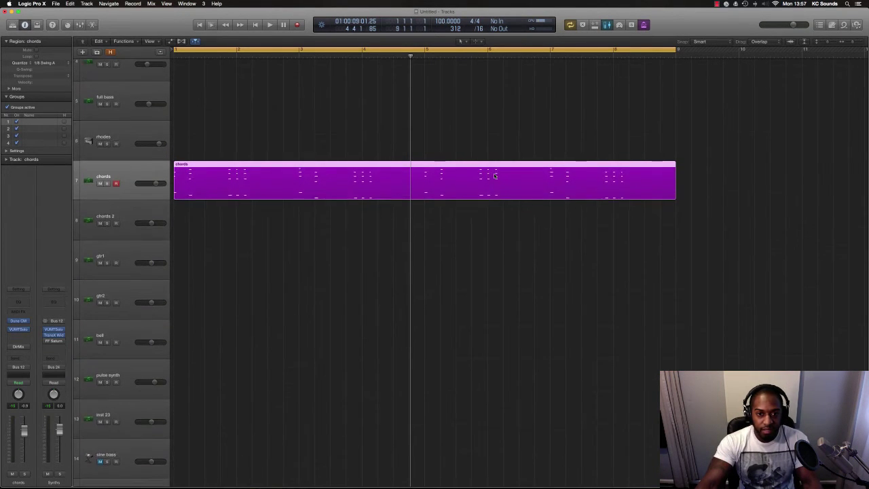
key(super+Down)
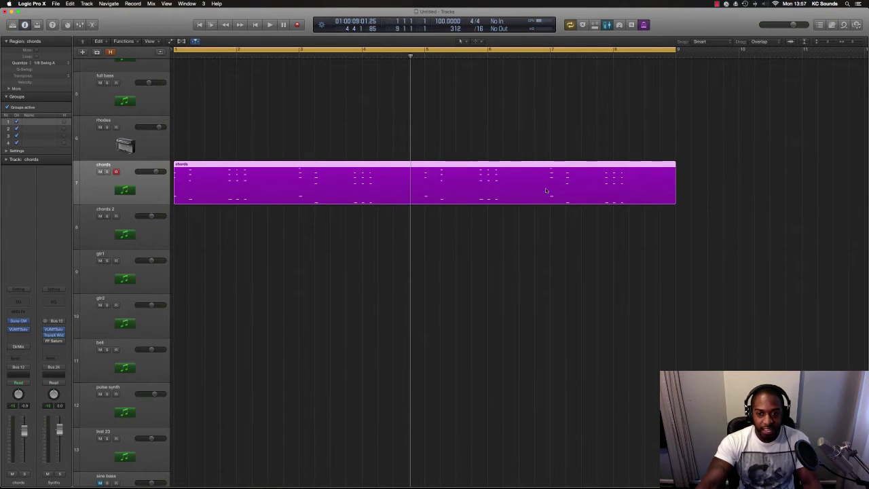
key(super+Up)
key(super+Up)
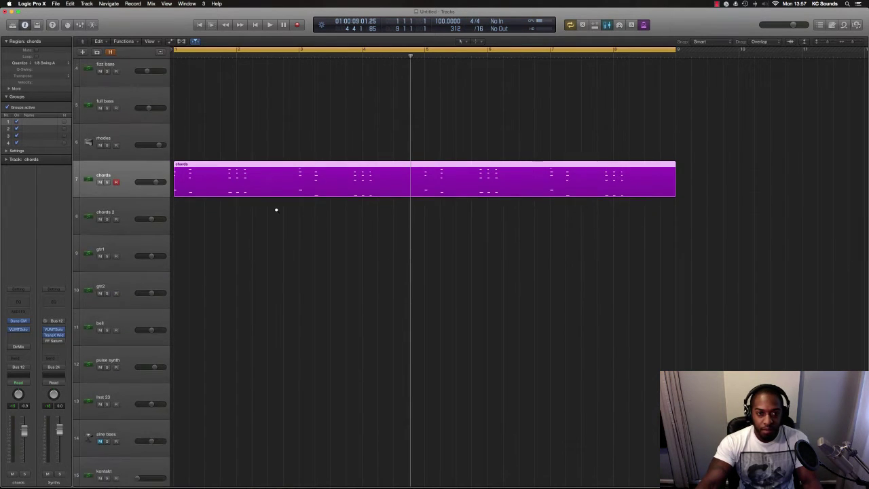
key(super+Up)
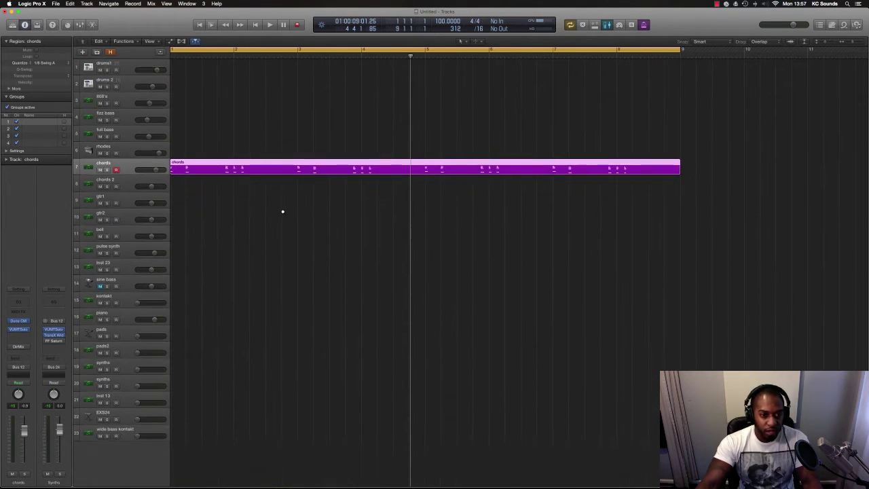
- Open the Ultrabeat instrument of the drums1 track and close the Vintage Electric Piano window
click(127, 65)
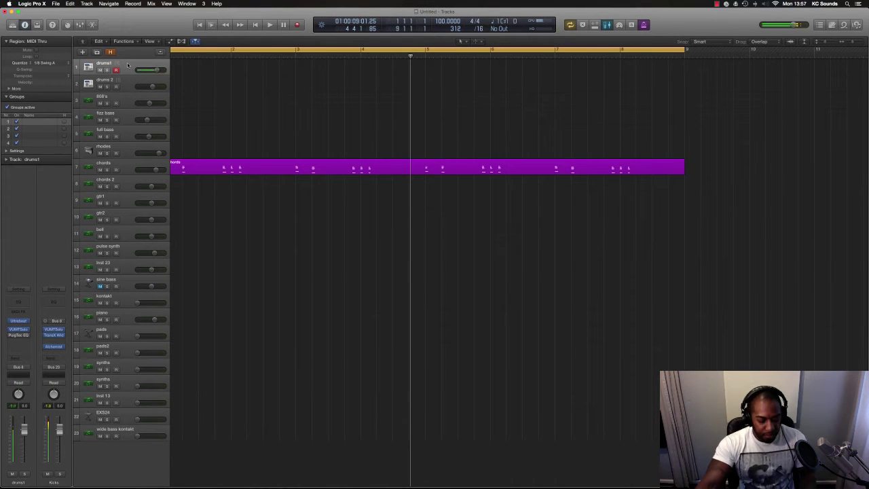
key(Return)
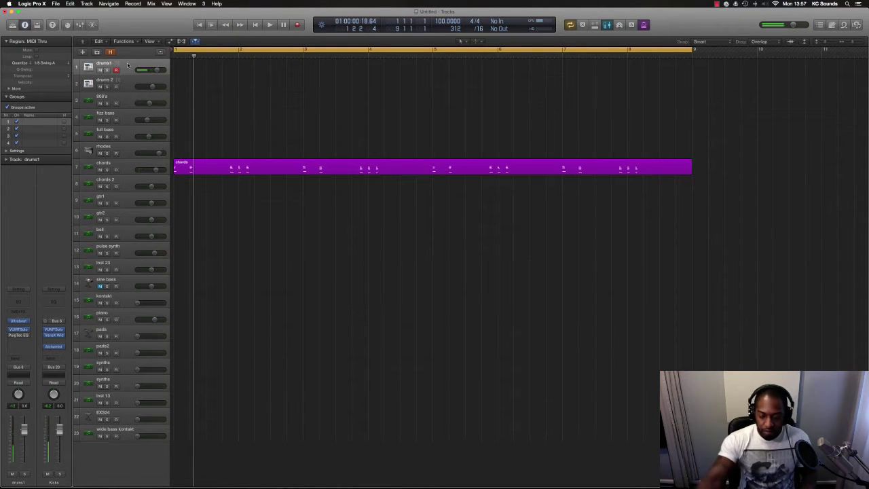
click(19, 320)
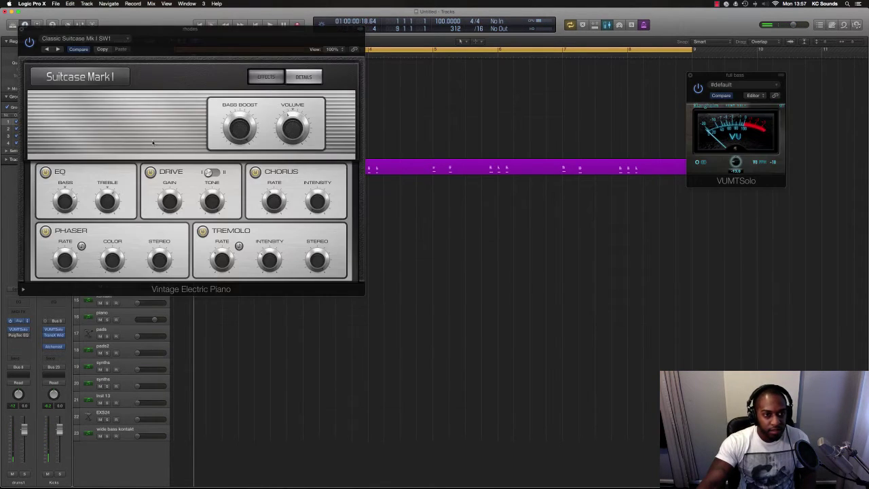
key(Up)
drag(43, 37, 217, 125)
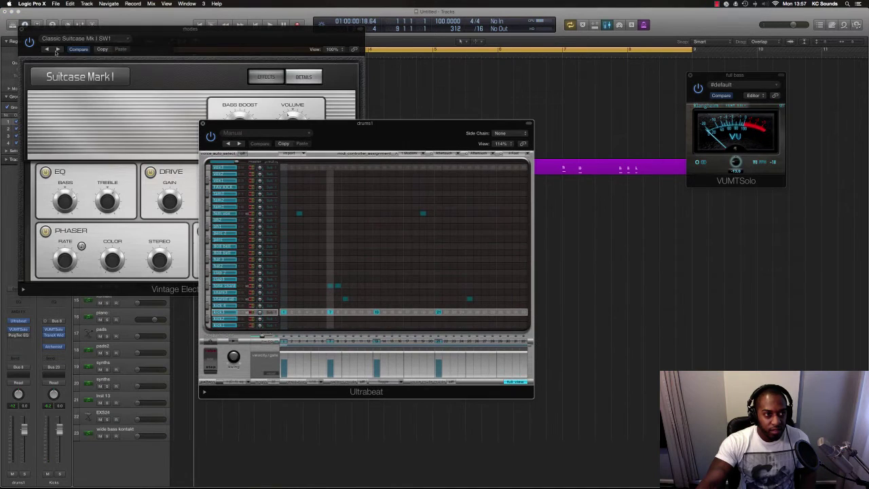
click(24, 31)
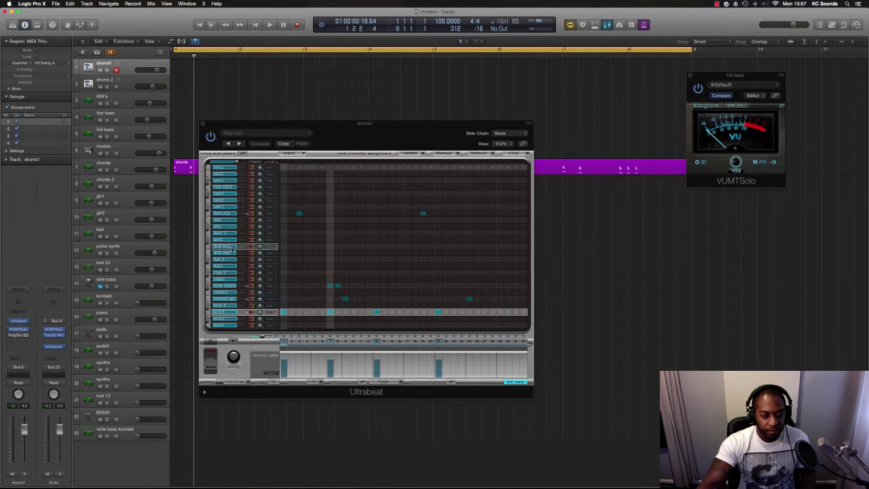
- Audition the drums1 and drums 2 sounds against the chords playback, and close the Ultrabeat window
click(215, 275)
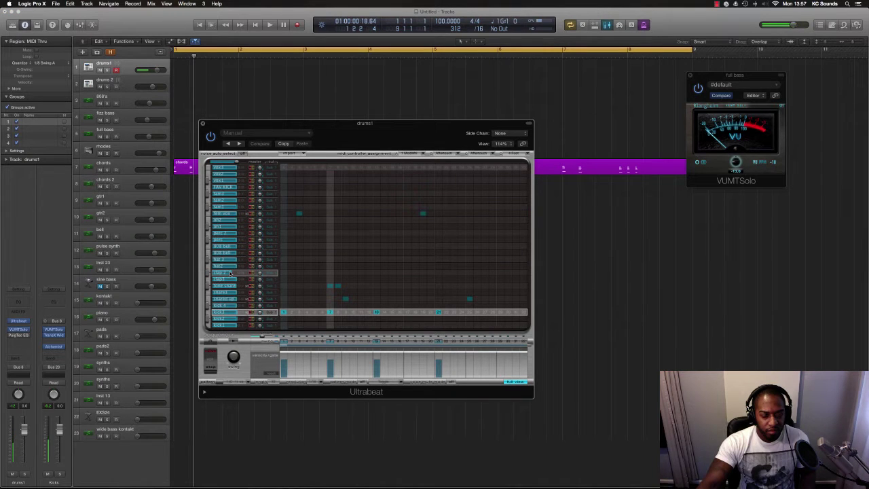
key(space)
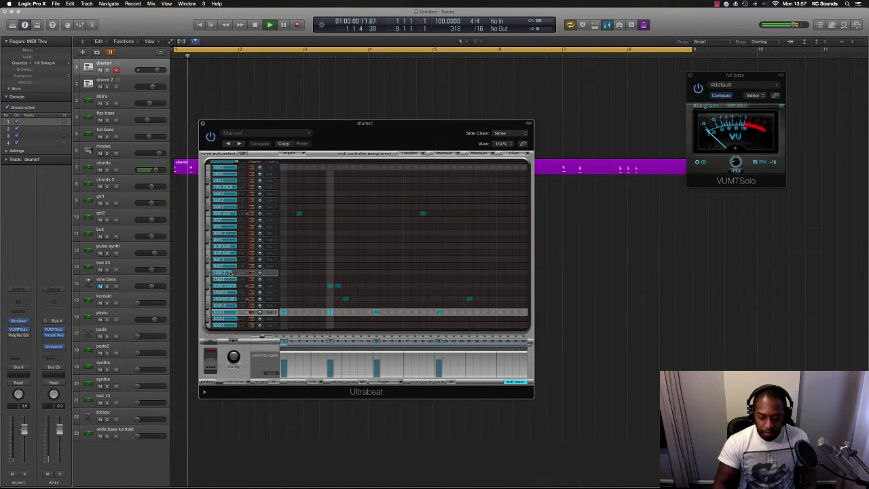
key(space)
key(Down)
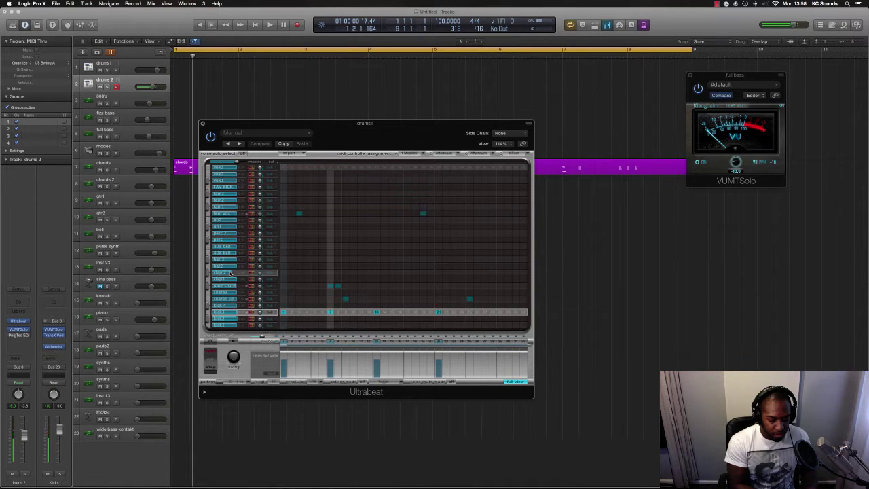
key(space)
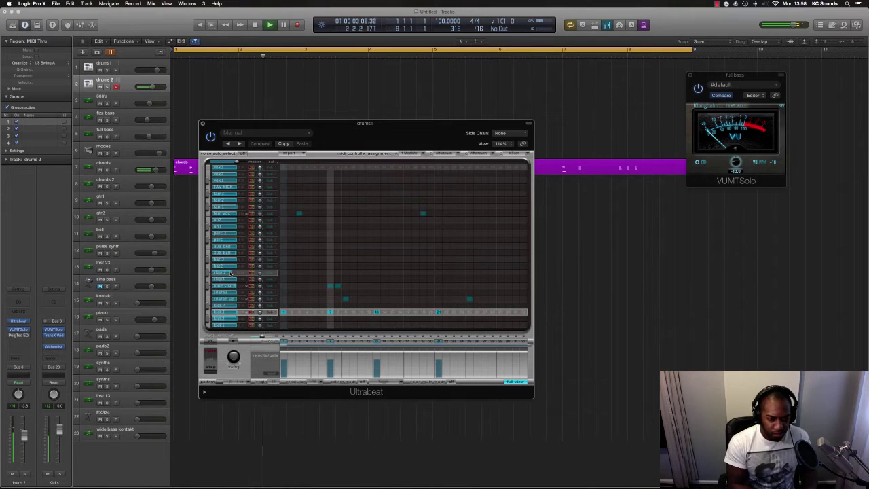
key(space)
click(201, 124)
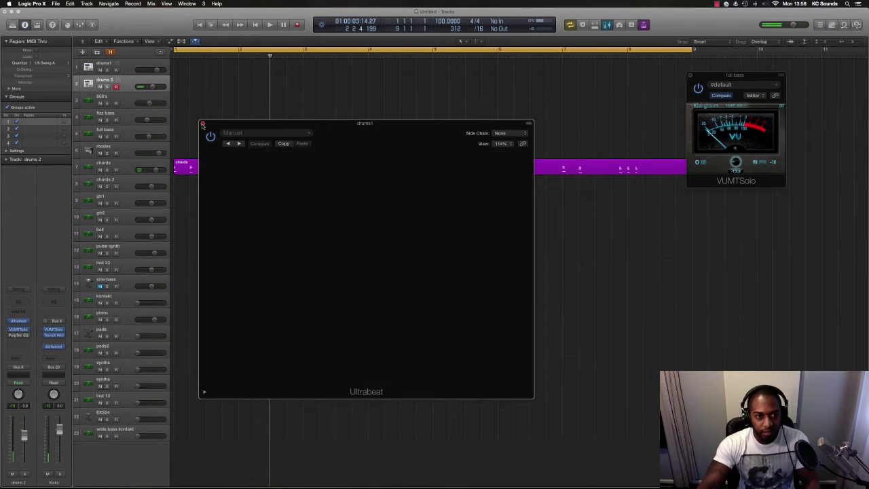
- Open the chords region in the Piano Roll and set its region quantize to 1/16 Swing A
double_click(243, 167)
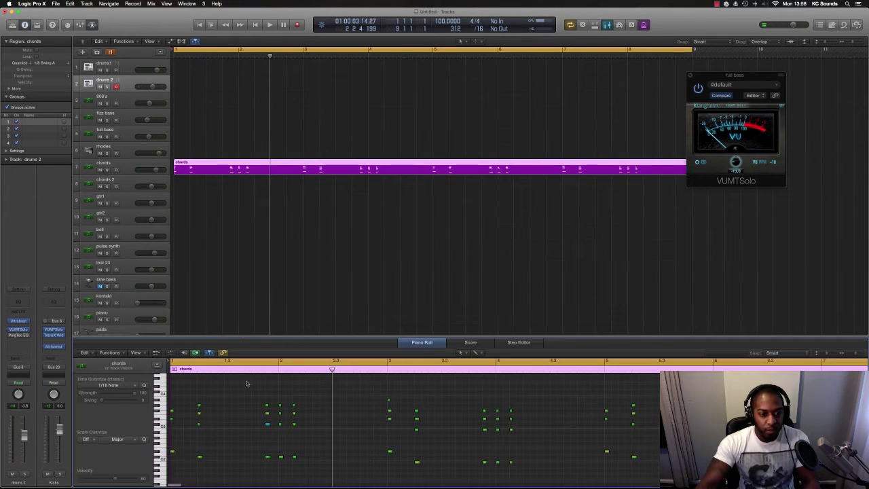
scroll(247, 384, up, 1)
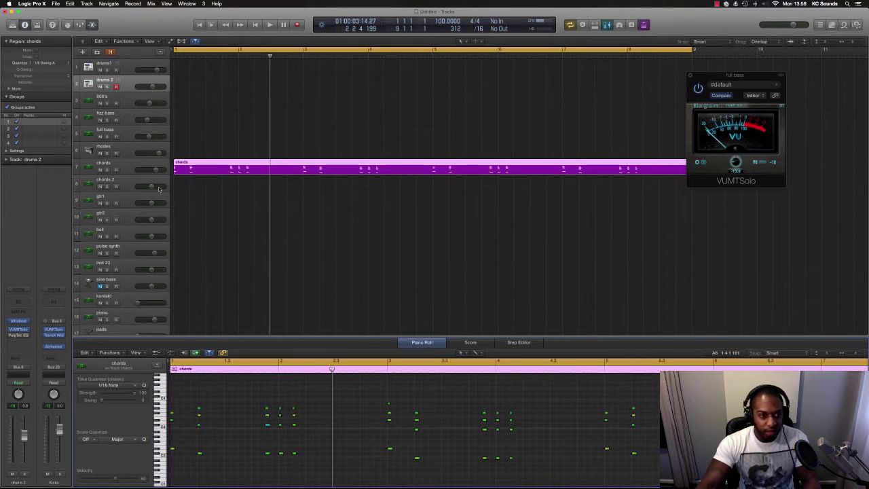
click(129, 168)
click(46, 62)
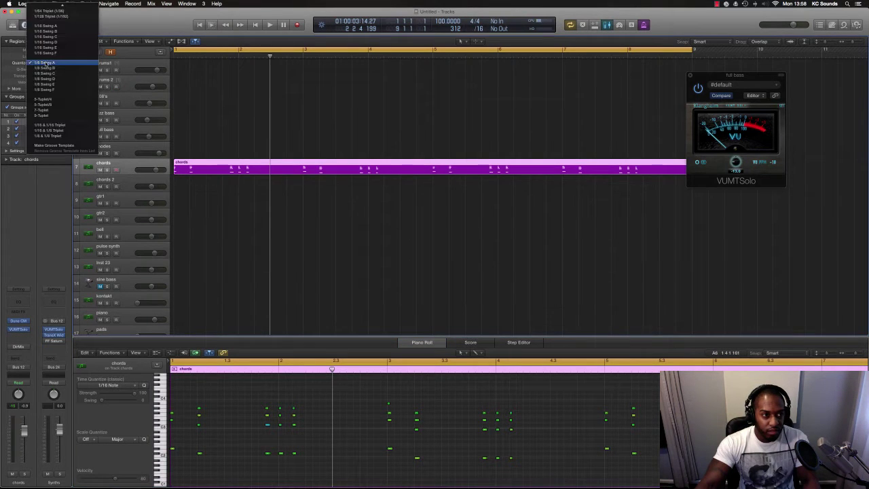
click(51, 26)
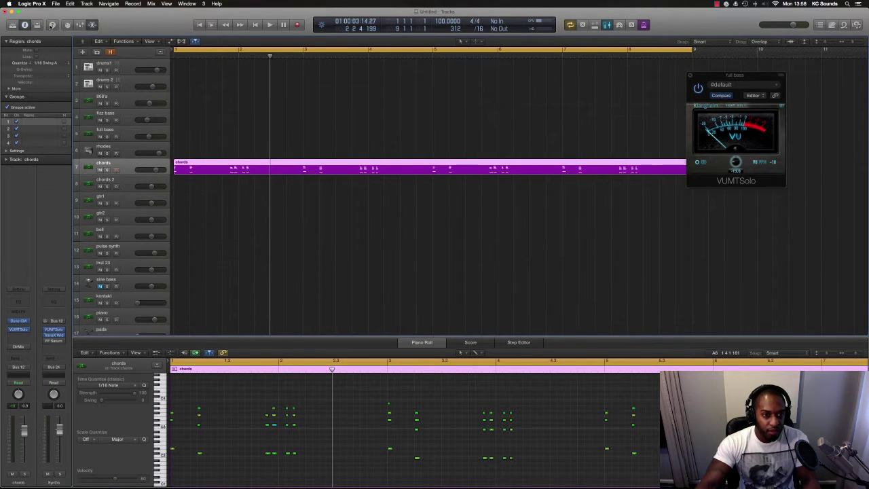
- Examine the timing of the quantized chord notes in the Piano Roll, auditioning individual notes
click(270, 408)
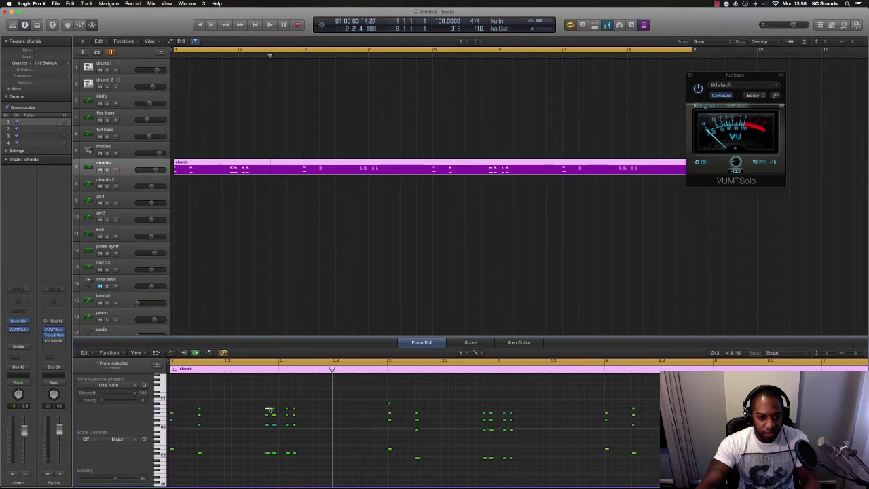
click(269, 410)
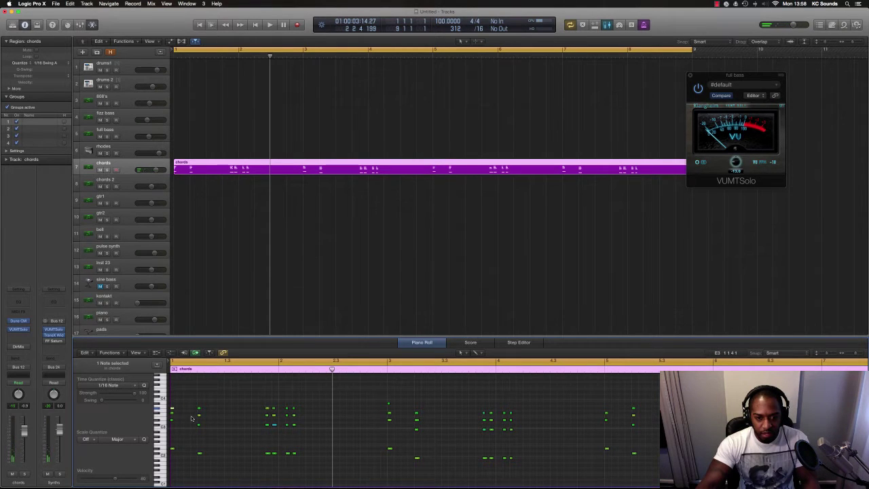
scroll(192, 419, down, 2)
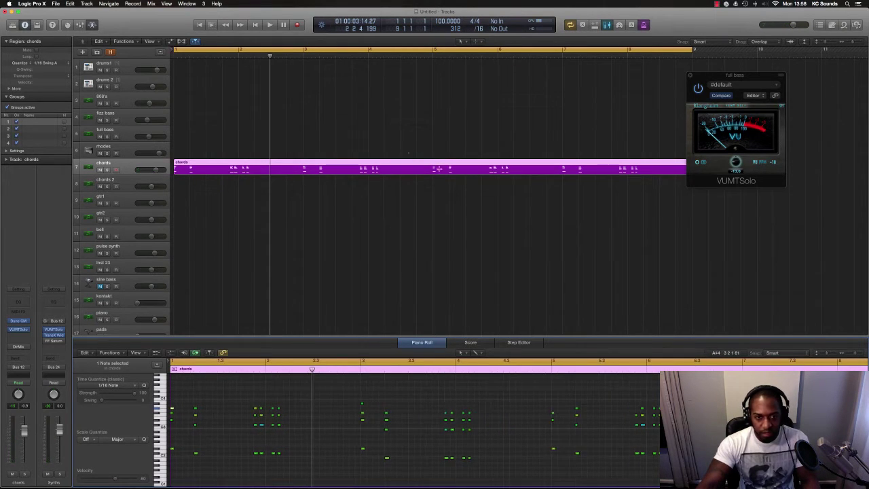
- Split the chords region at bar 5, delete its second half and copy the first four bars to bar 5
click(433, 167)
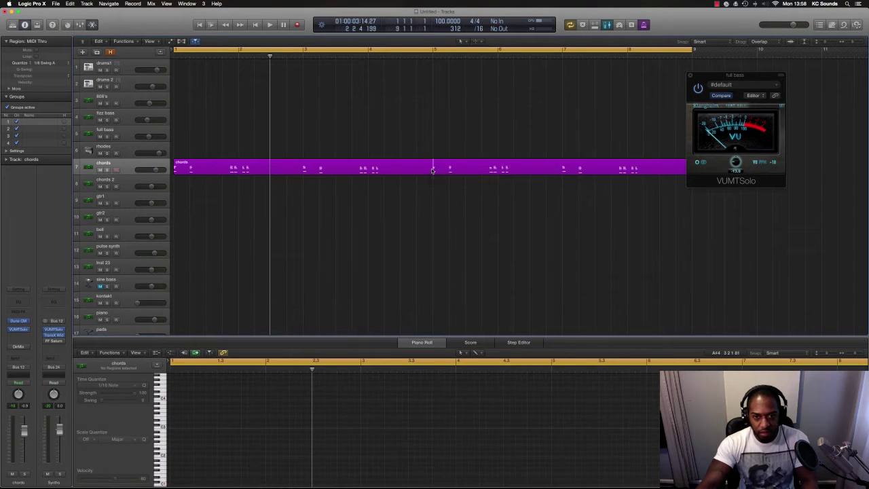
click(453, 169)
key(Delete)
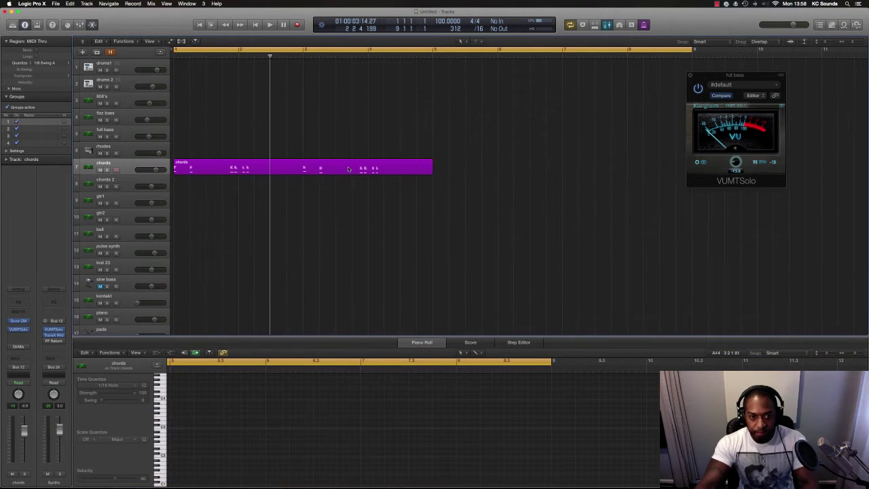
drag(341, 168, 601, 178)
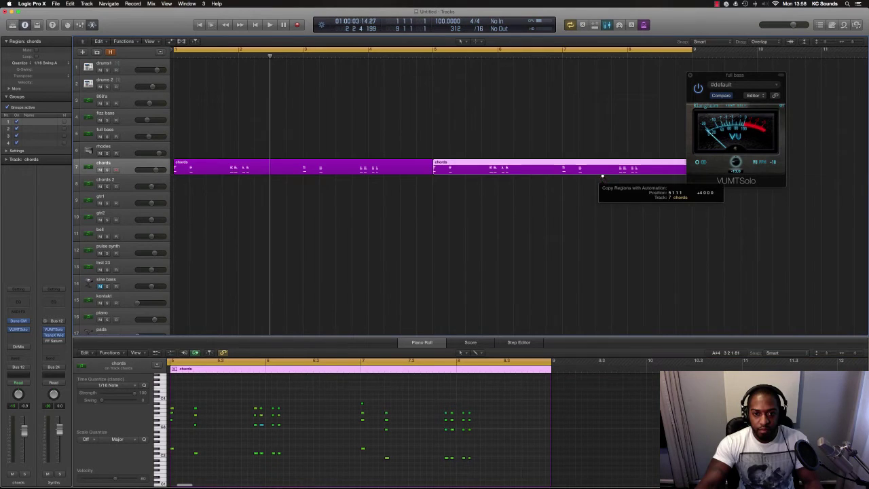
- Close the VUMTSolo meter window and play back the chords to check the new timing
click(690, 76)
key(space)
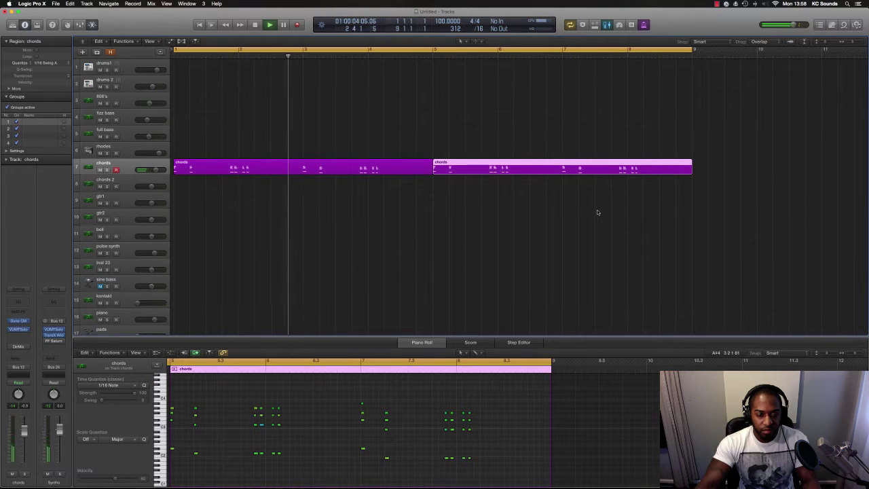
key(space)
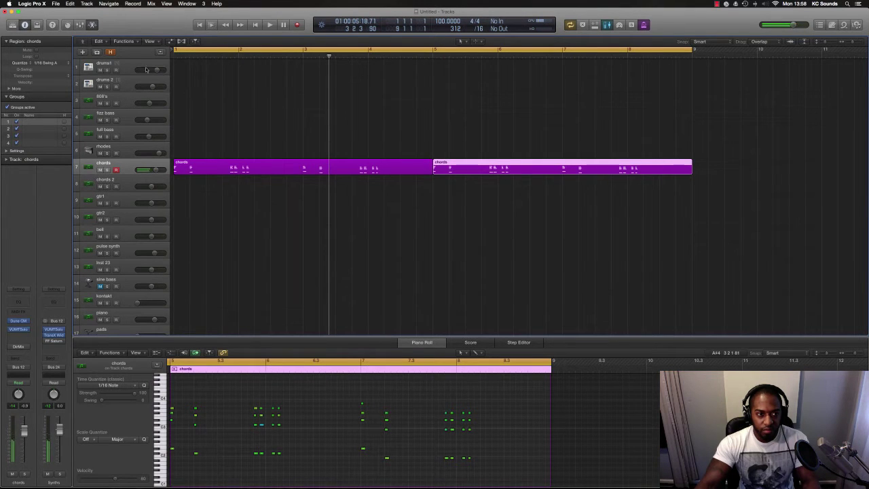
- Select the drums 2 track and rehearse a kick and snare pattern over repeated playback of the chords
click(138, 63)
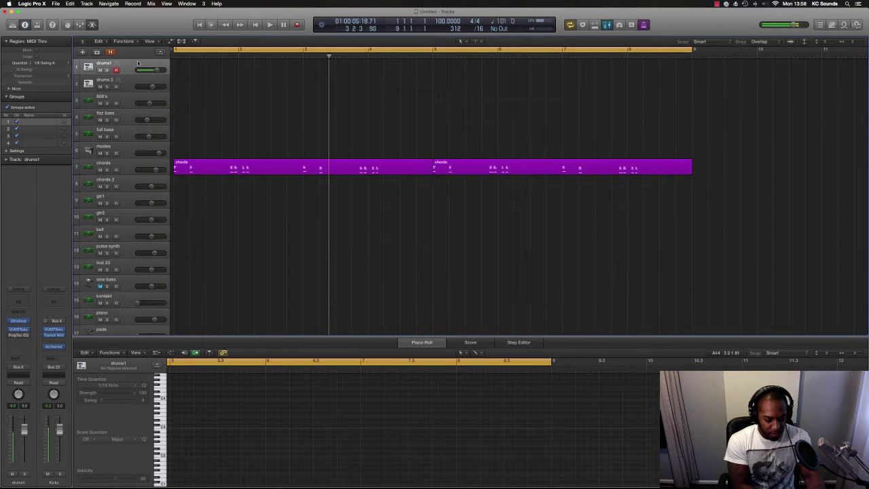
key(Down)
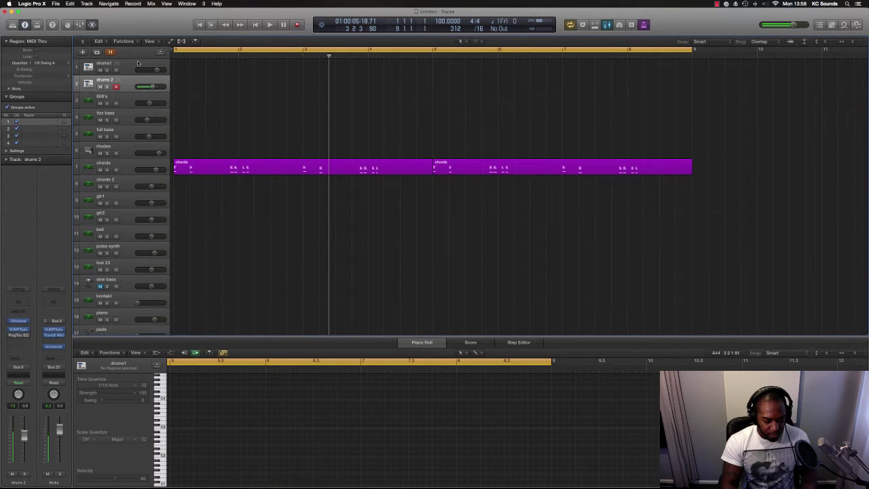
key(Return)
key(space)
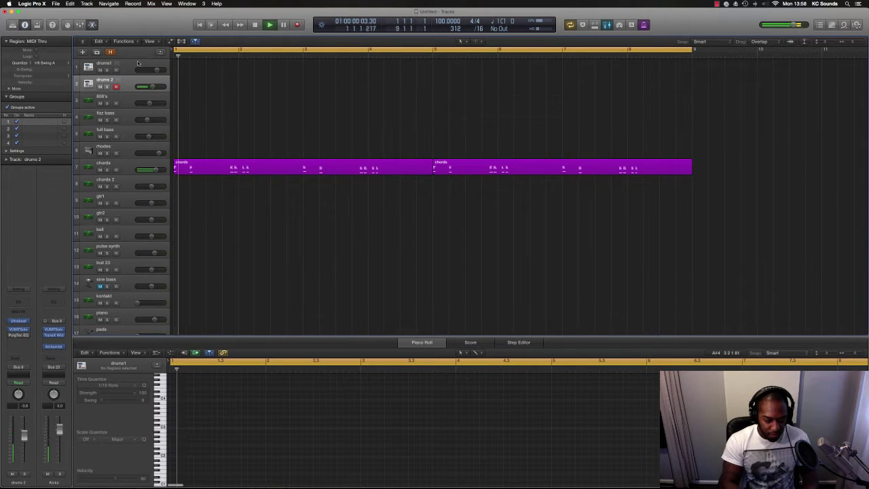
key(Return)
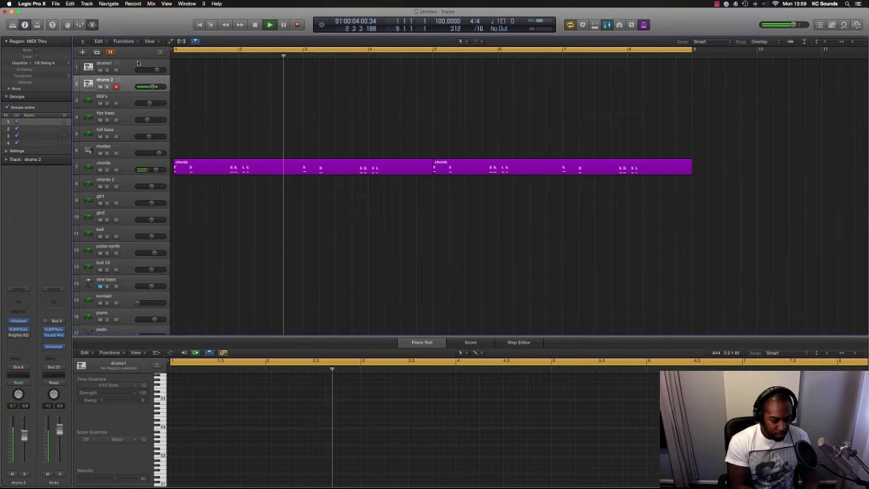
key(Return)
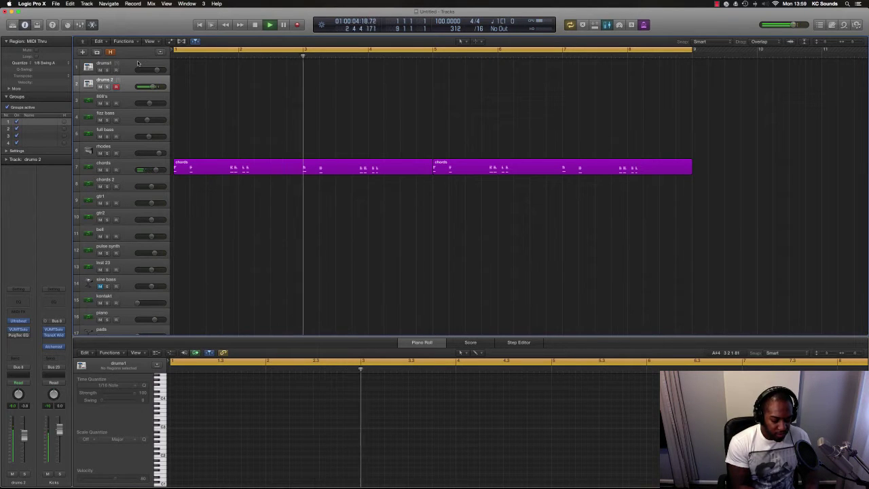
key(space)
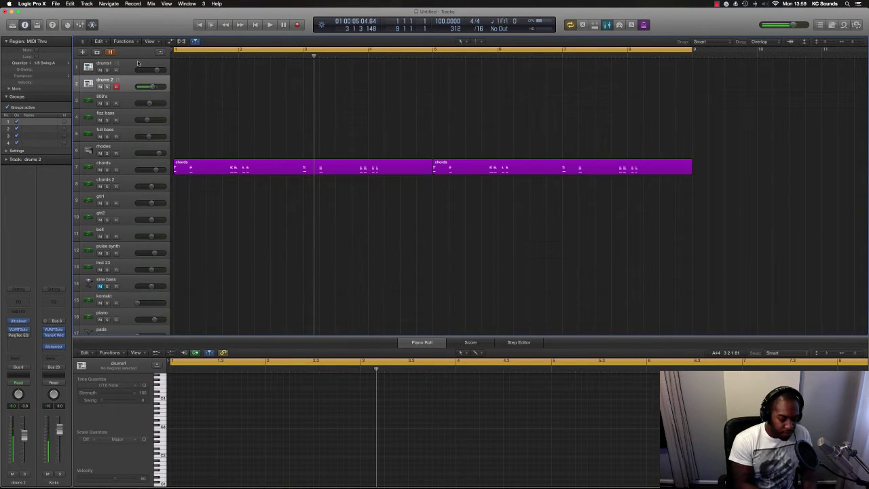
key(space)
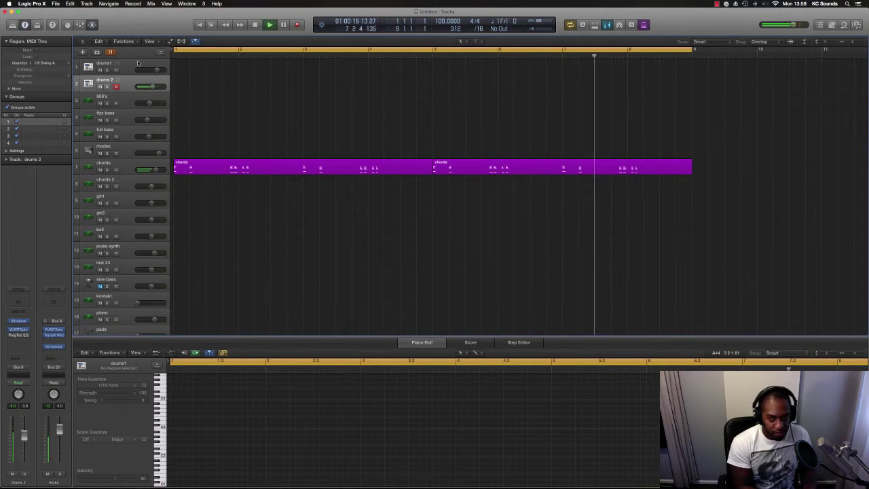
- Perform the drum pattern on the drums 2 track from bar 1 past bar 5 and capture it as a region
key(Return)
key(space)
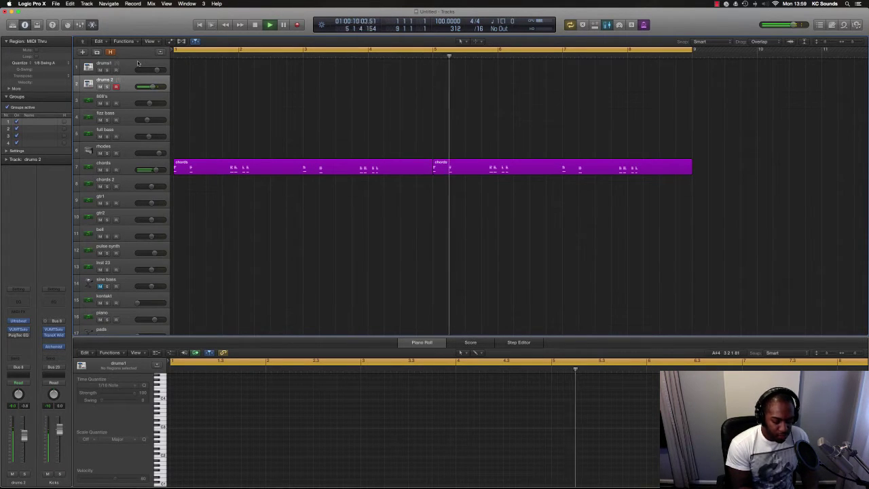
key(space)
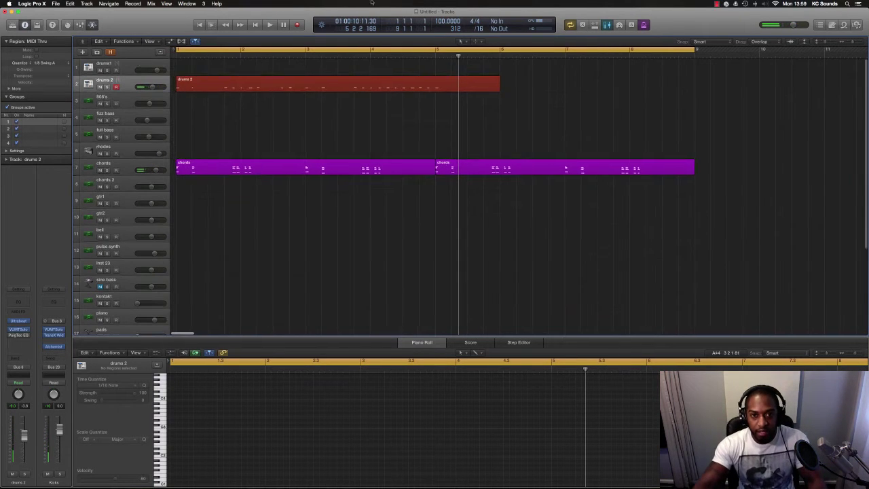
- Delete the part of the drums 2 region after bar 5 and copy its first four bars to bar 5
drag(431, 82, 504, 90)
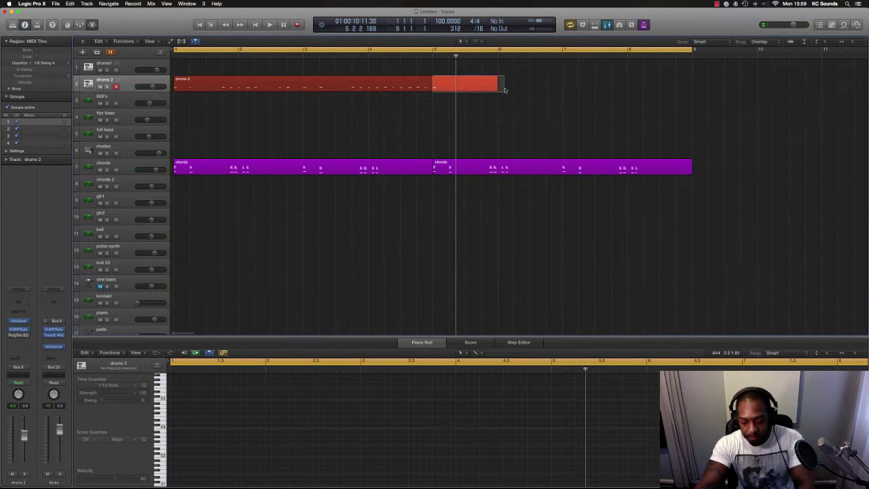
key(Delete)
drag(358, 83, 615, 86)
- Join the two four-bar drums 2 regions into a single eight-bar region
drag(455, 118, 322, 77)
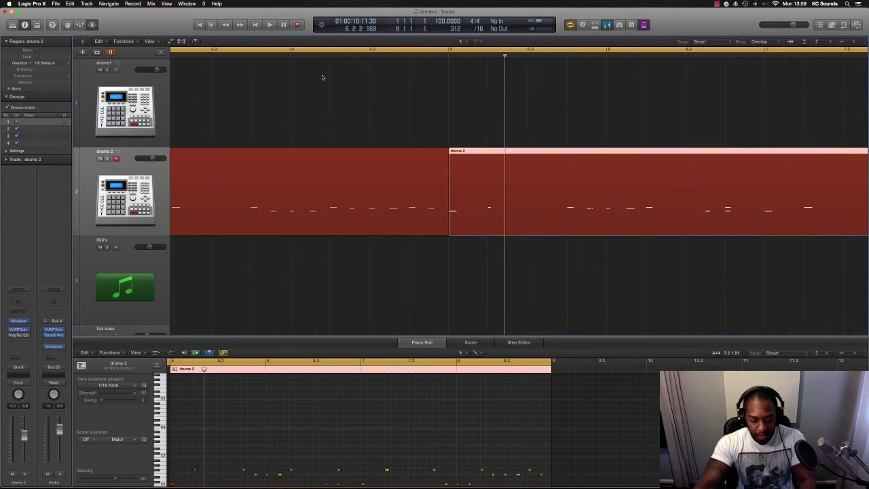
drag(415, 143, 458, 163)
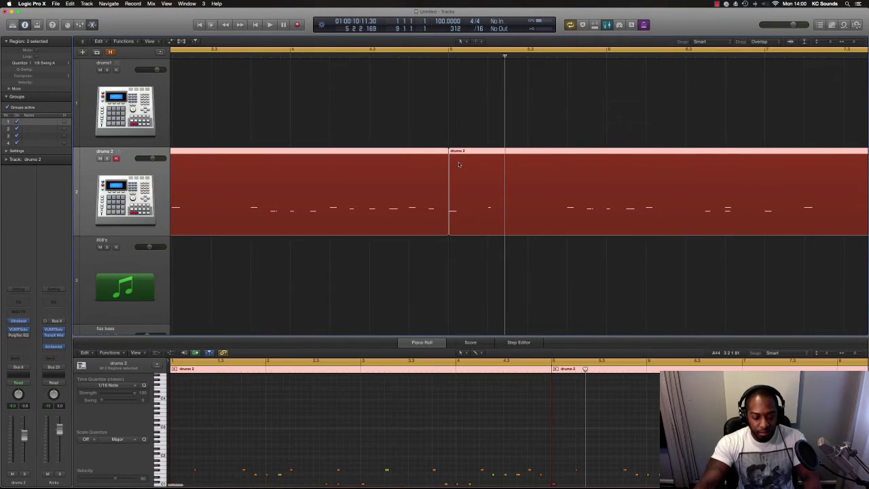
key(super+j)
- Join the two four-bar chords regions into a single eight-bar region
key(super+Left)
key(super+Left)
key(super+Up)
key(super+Up)
key(super+Up)
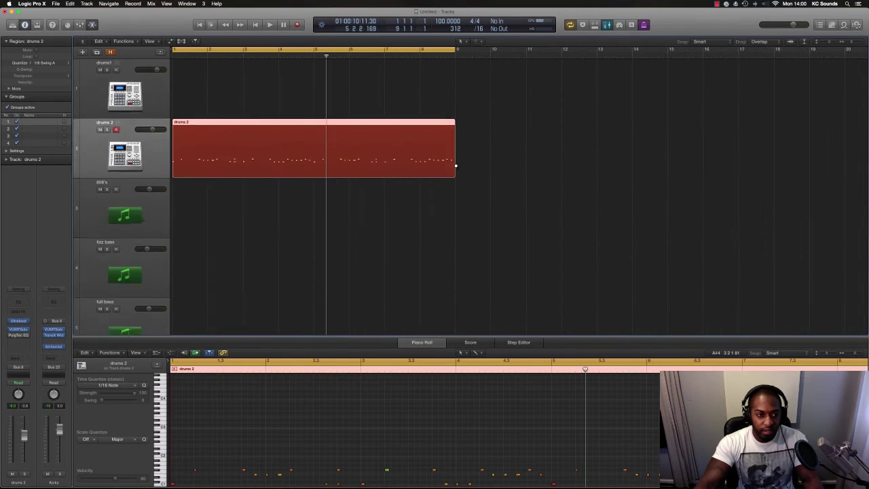
key(super+Up)
key(super+Up)
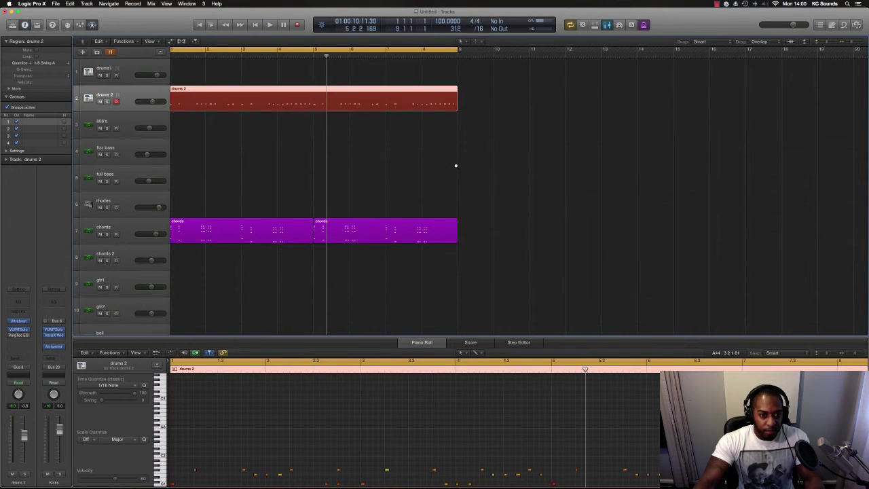
drag(356, 244, 276, 224)
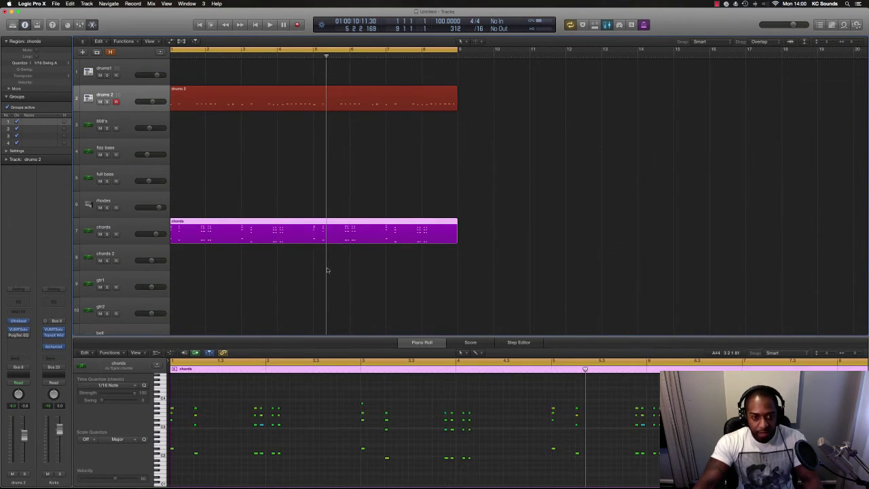
- Play back the loop and lower the chords track volume to about -7.4 dB
key(super+Up)
key(space)
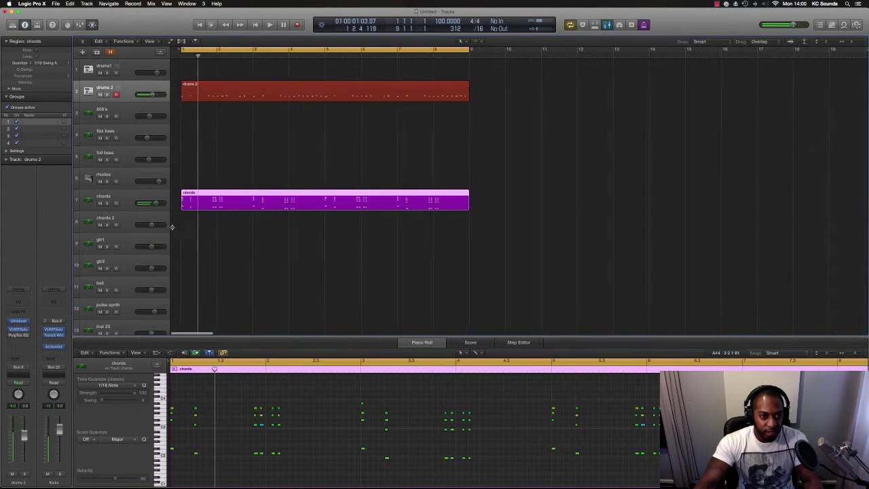
scroll(172, 227, right, 1)
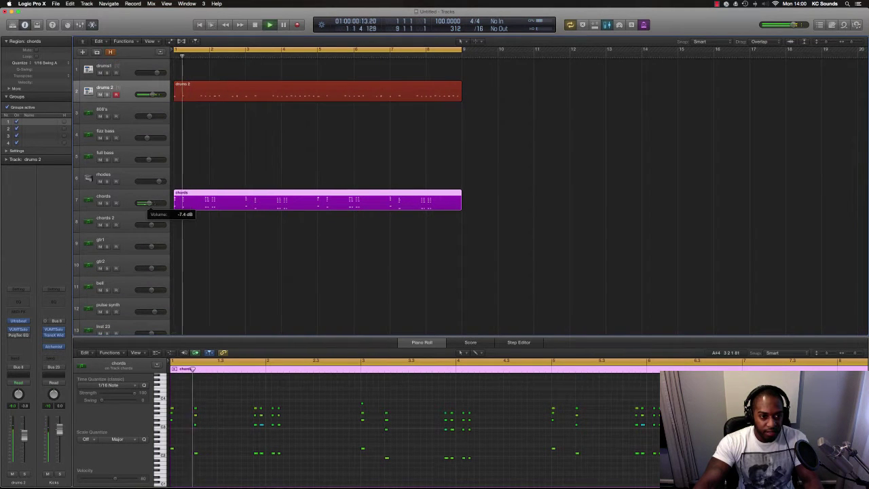
key(super+Up)
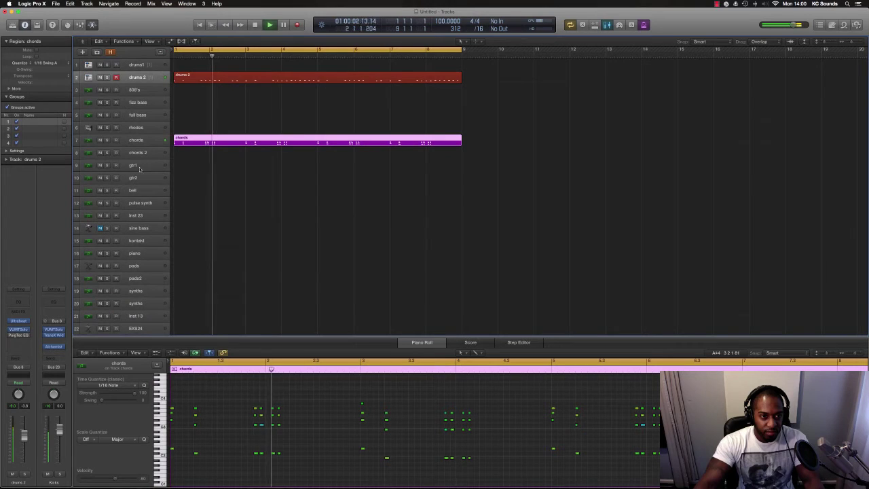
- Open the drums 2 region in the Piano Roll and delete all of its kick5 notes
click(46, 63)
click(219, 111)
click(203, 81)
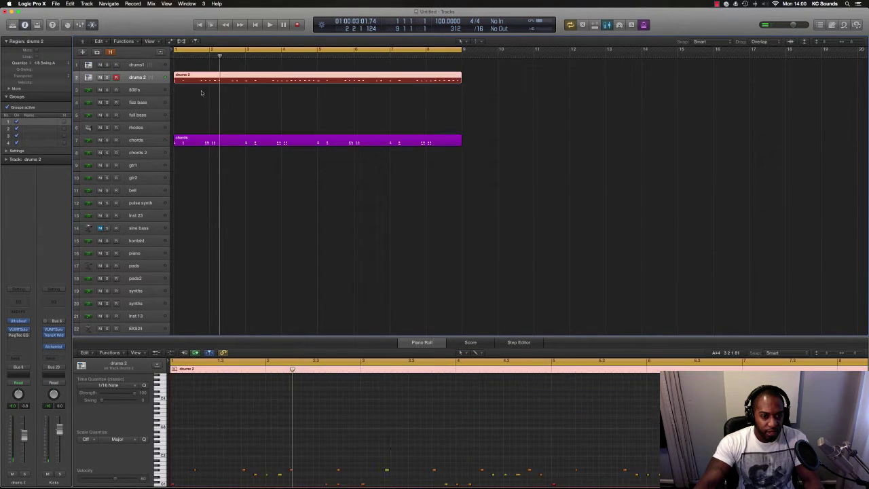
scroll(260, 416, down, 3)
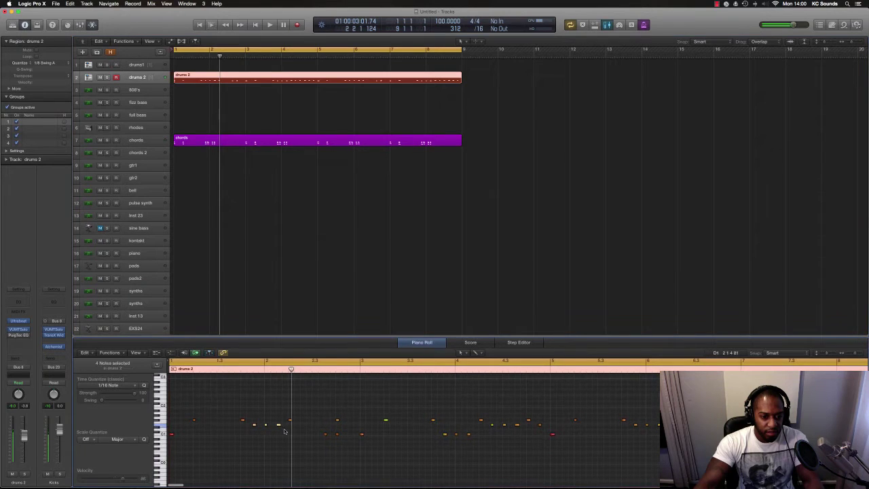
key(super+Down)
key(super+Down)
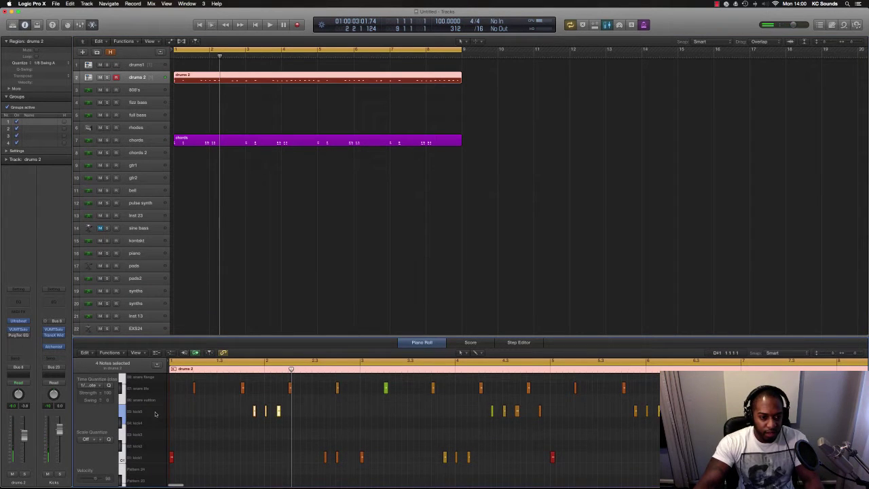
- Add kick1 notes on beat 2 of bar 3 and beat 2 of bar 1, checking the drum pattern with playback
key(space)
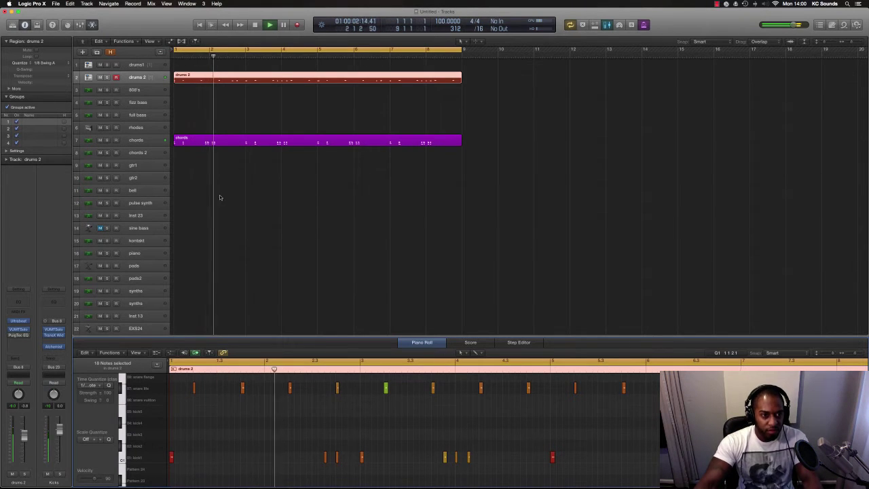
key(super+Up)
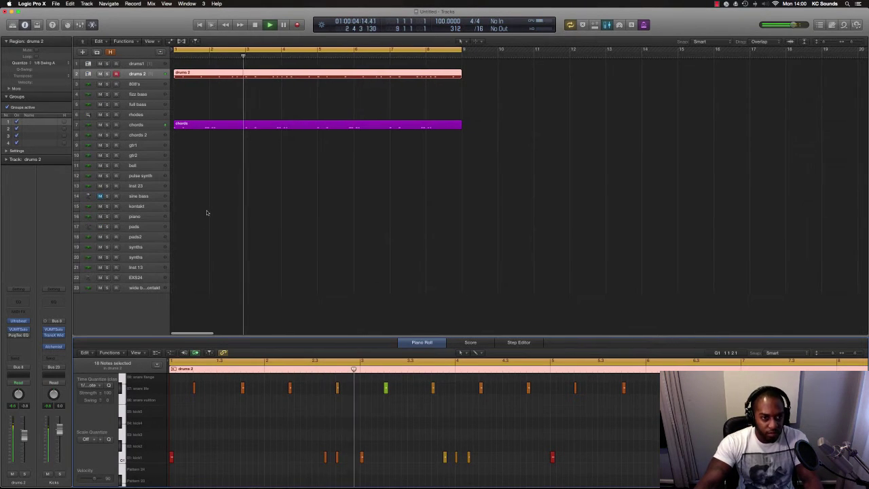
key(space)
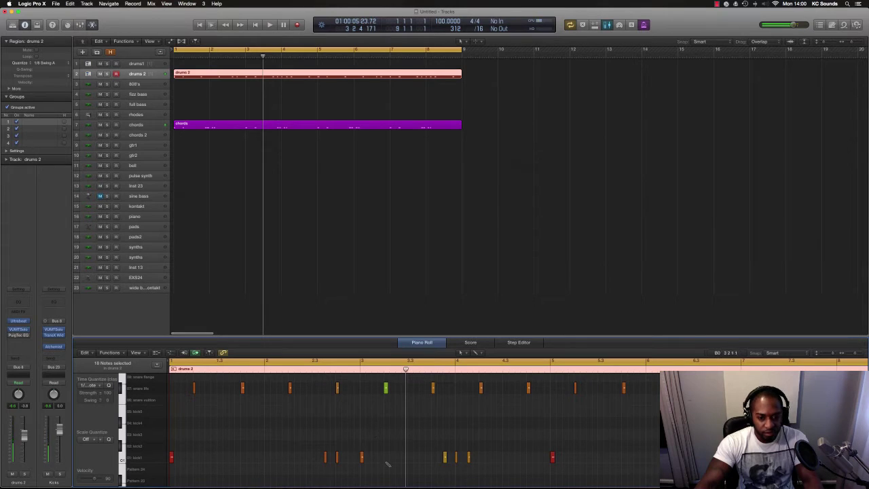
key(Return)
key(space)
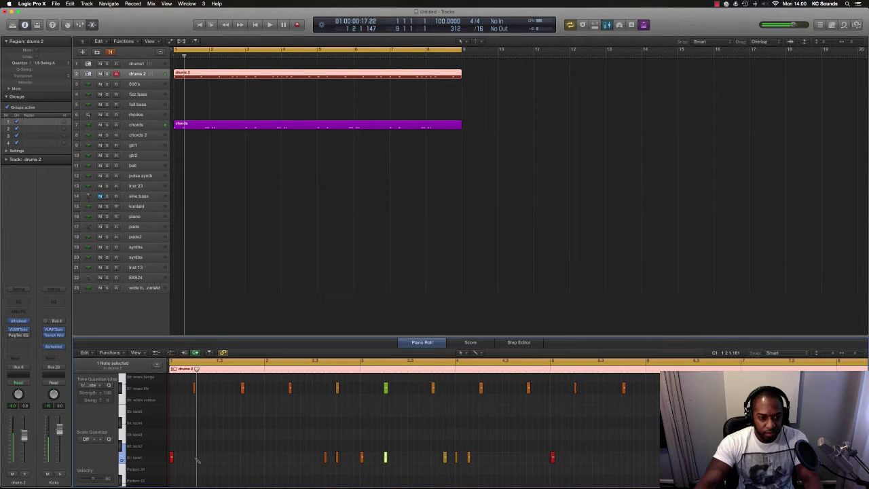
key(Return)
key(space)
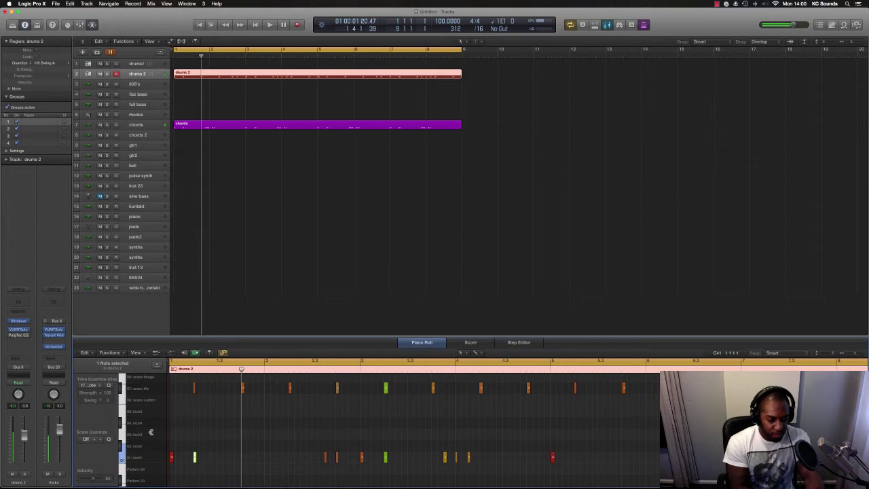
- Perform new kick5 hits over playback from bar 1 and capture them into the drums 2 region
key(Return)
key(space)
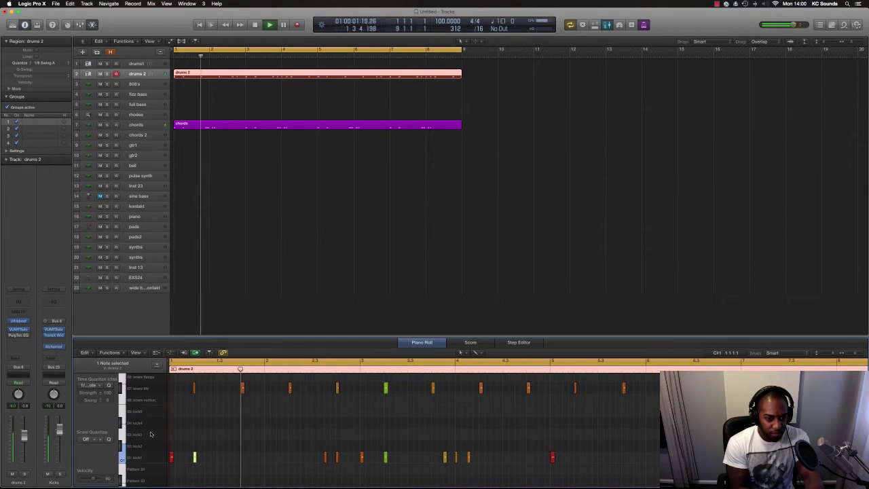
key(space)
key(Return)
key(space)
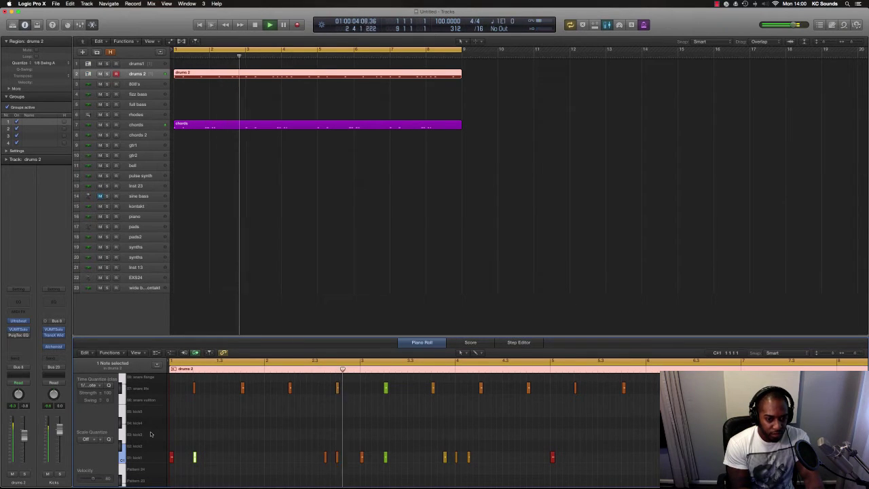
key(Return)
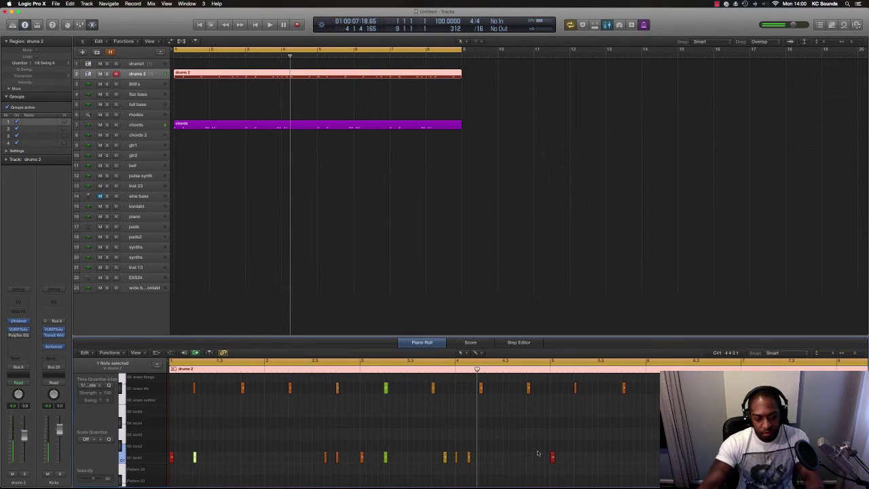
key(shift+super+a)
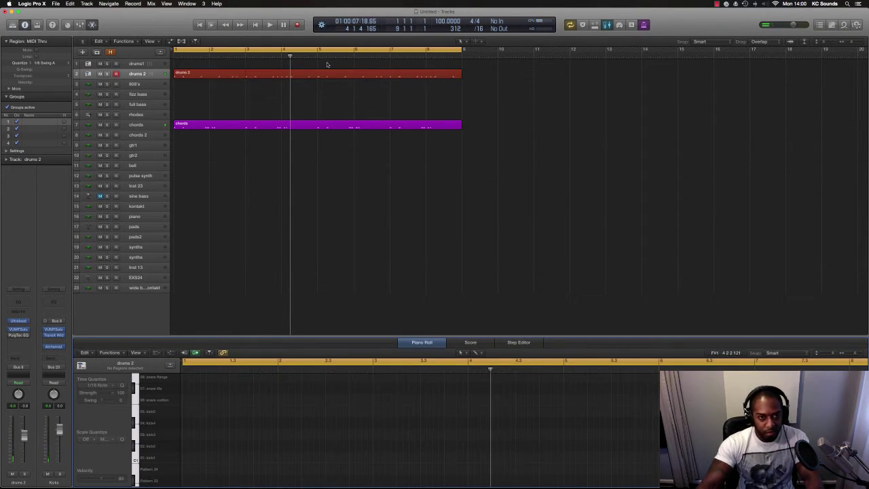
- Reopen the drums 2 region, delete the kick1 notes around the start of bar 4 and play back the result
click(226, 75)
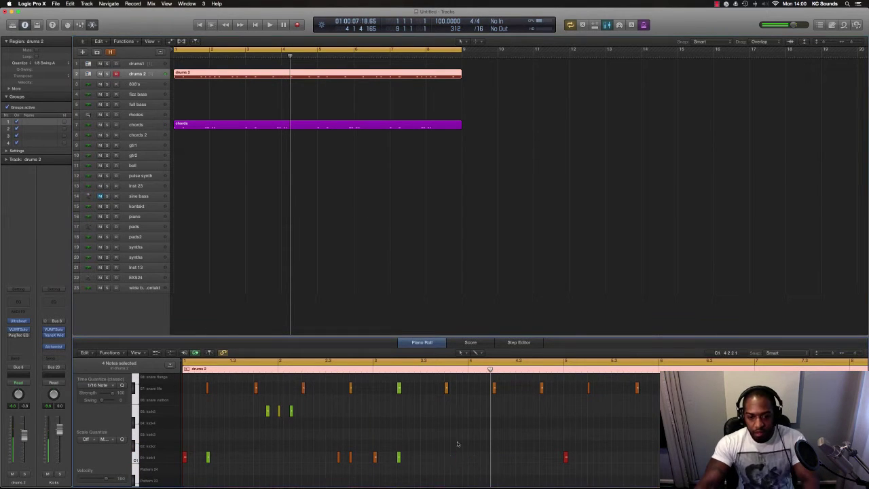
key(space)
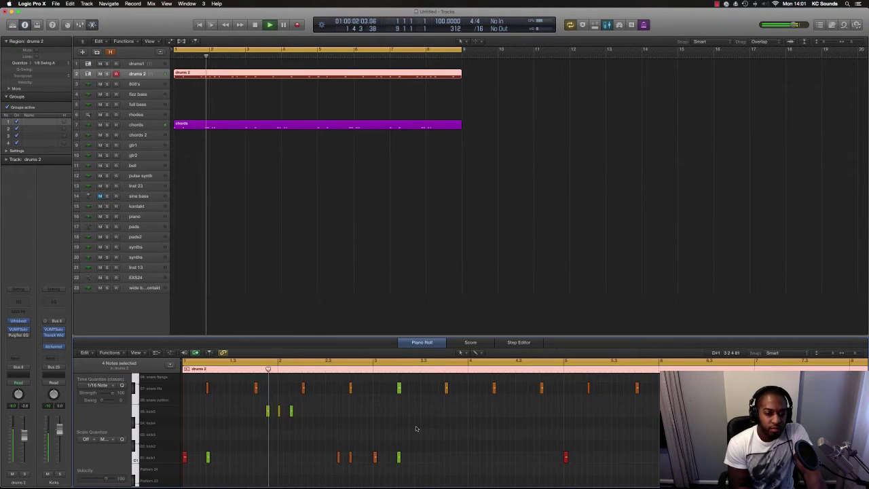
key(space)
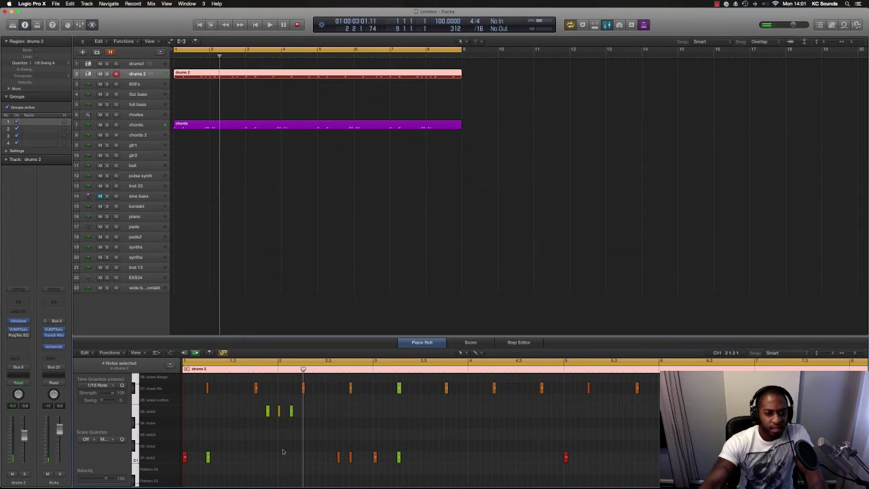
- Set the drums 2 region's quantize to 1/16 Swing A
click(46, 62)
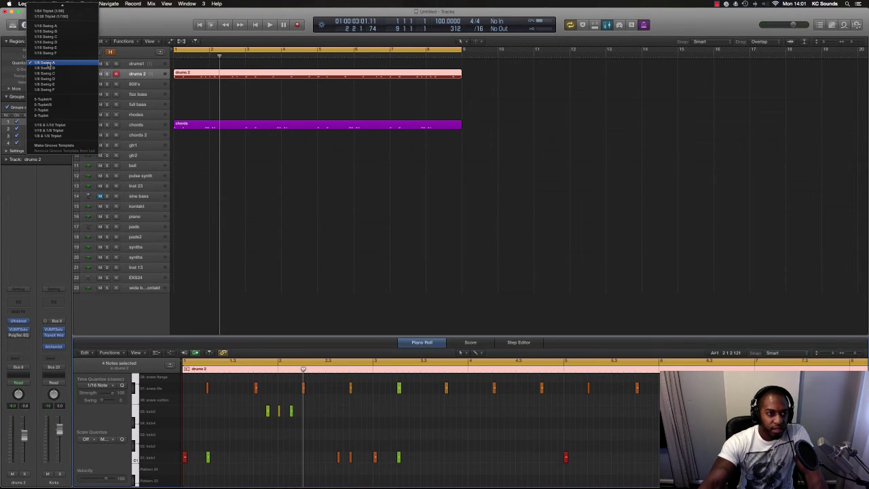
click(54, 26)
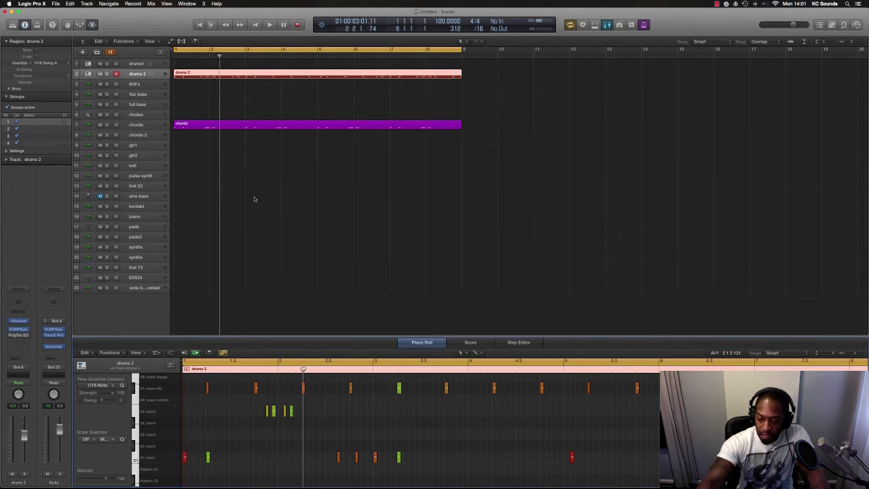
- Play back the drums 2 pattern with the chords, restarting from bar 1
key(shift+space)
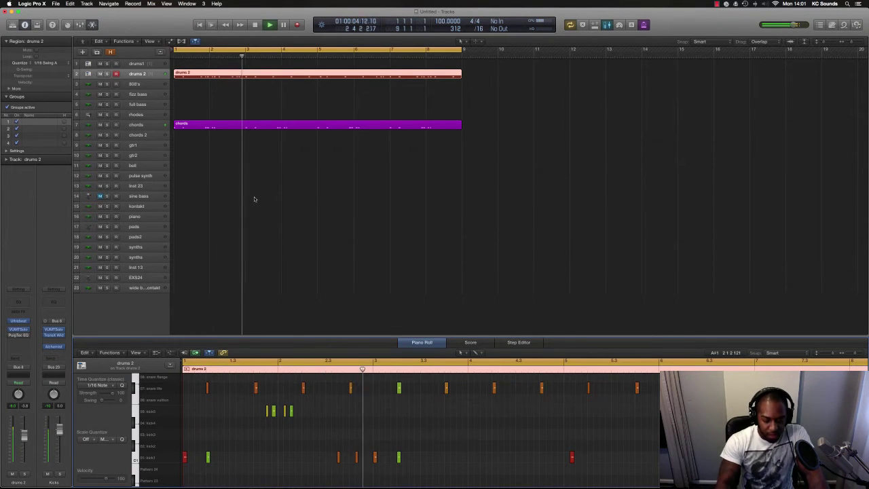
key(space)
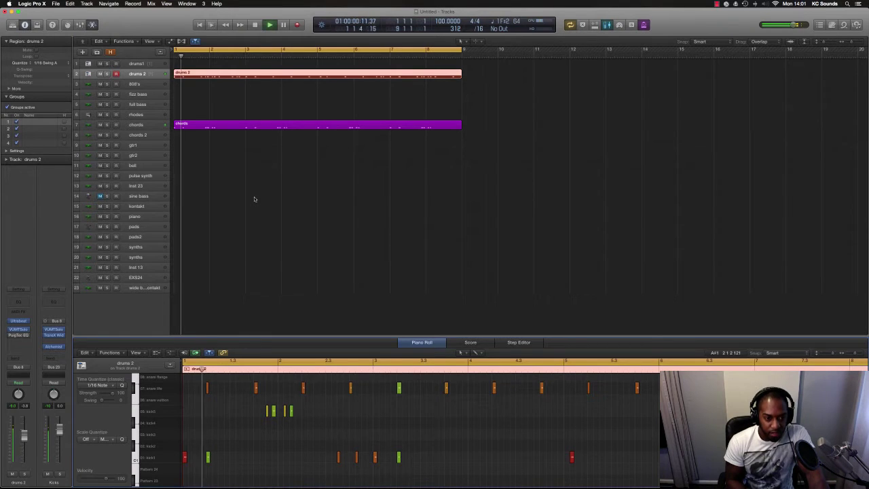
key(space)
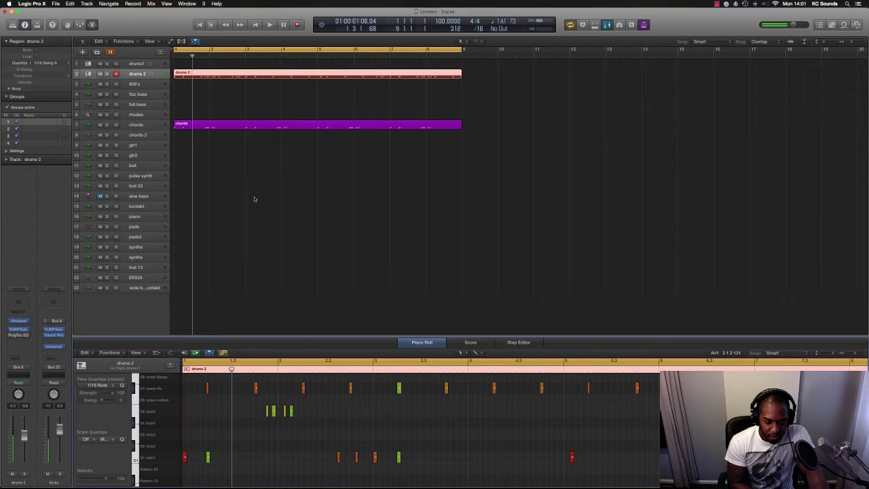
- Perform 808 bell and perc hits on the drums1 track over playback, capture them as a two-bar region, and audition it from bar 1
key(Down)
key(Up)
key(Up)
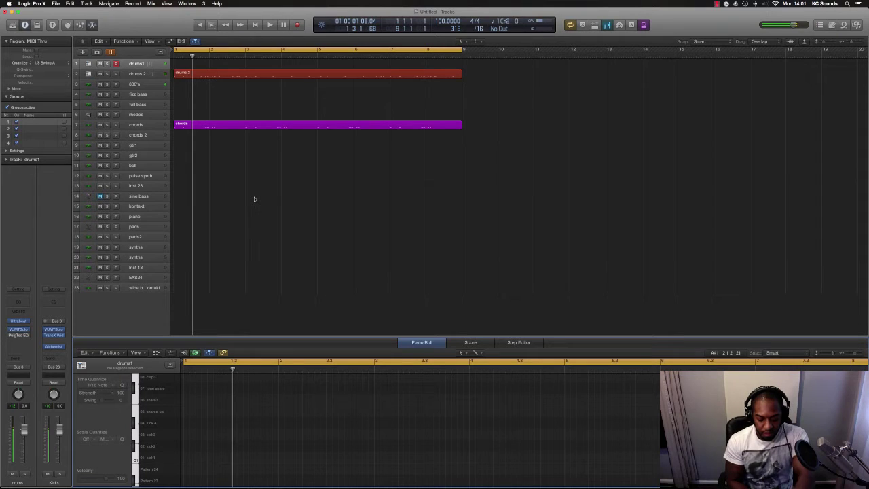
key(space)
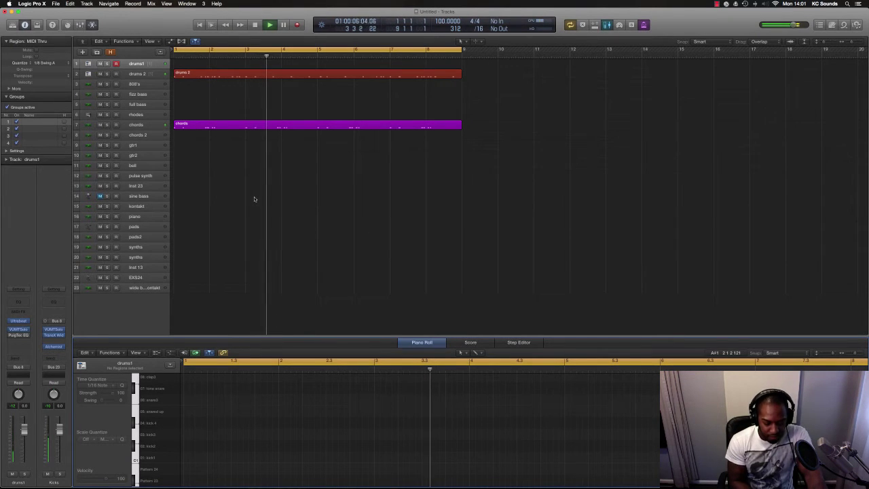
key(space)
key(Return)
key(space)
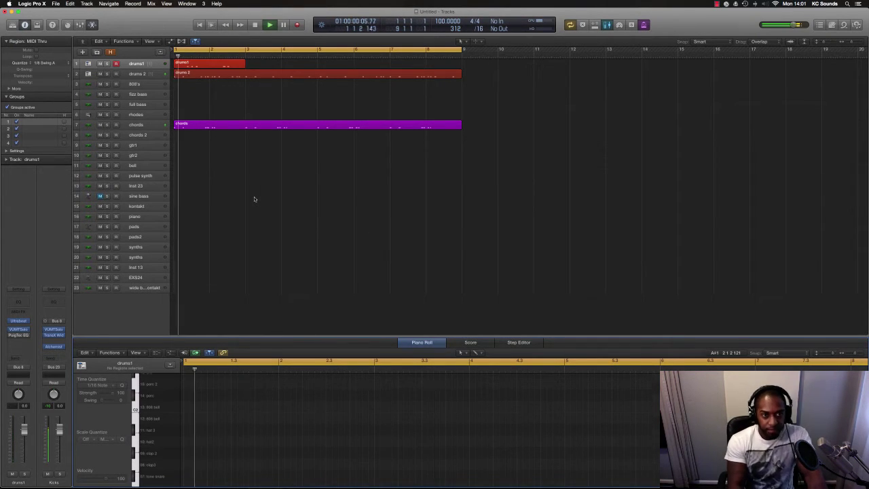
key(space)
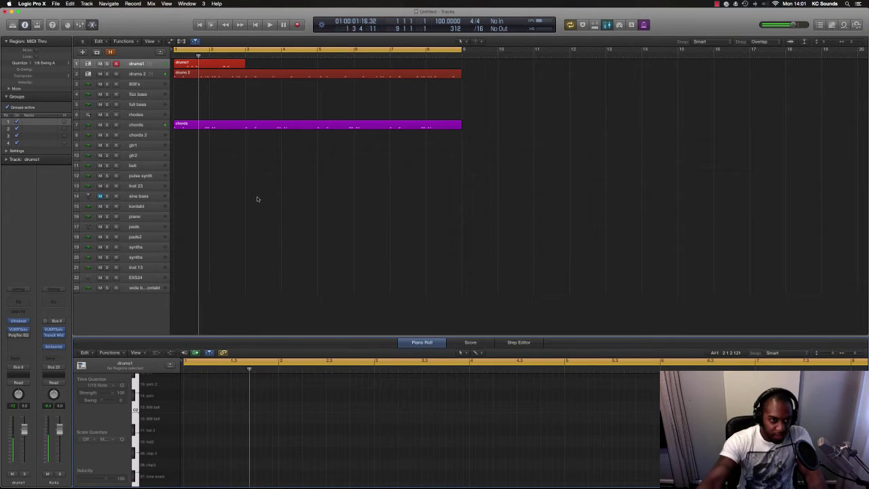
- Set the quantize of the drums1 track and its first region to 1/16 Swing A
click(45, 63)
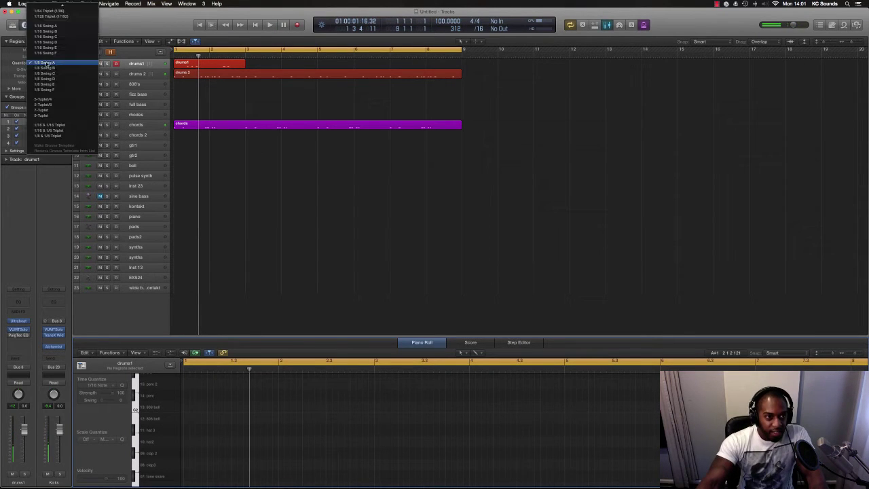
click(46, 26)
key(space)
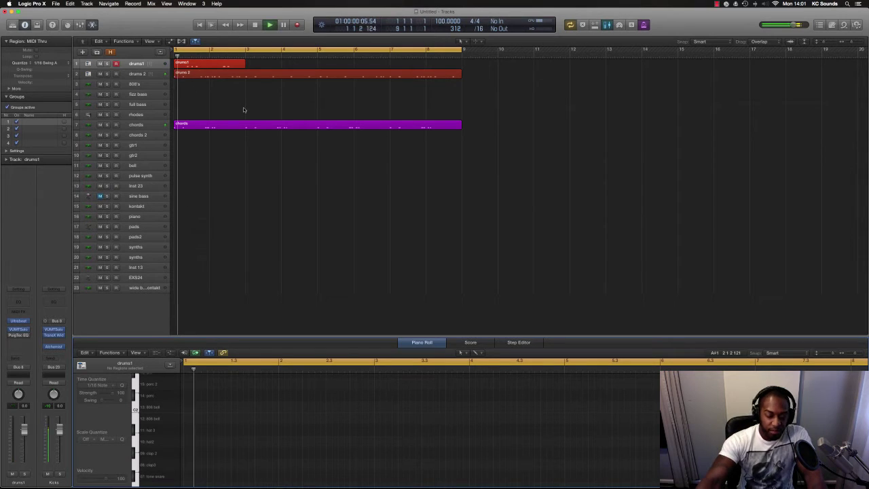
click(133, 63)
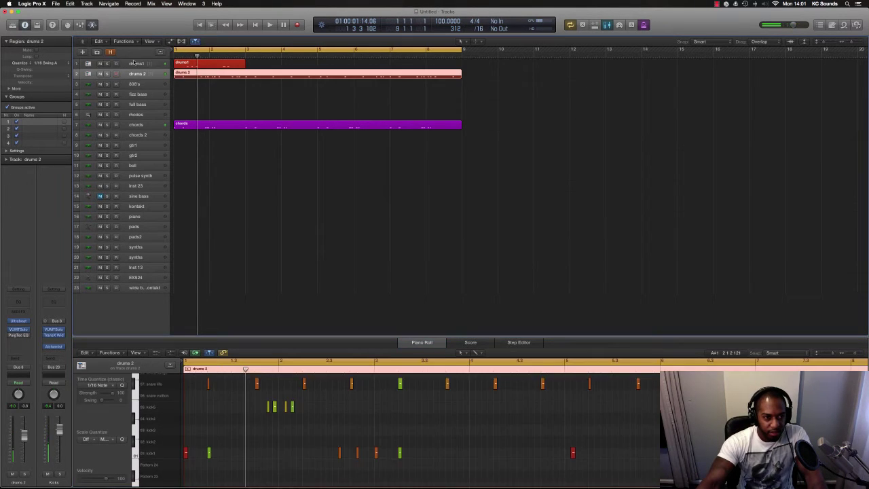
click(44, 63)
click(49, 27)
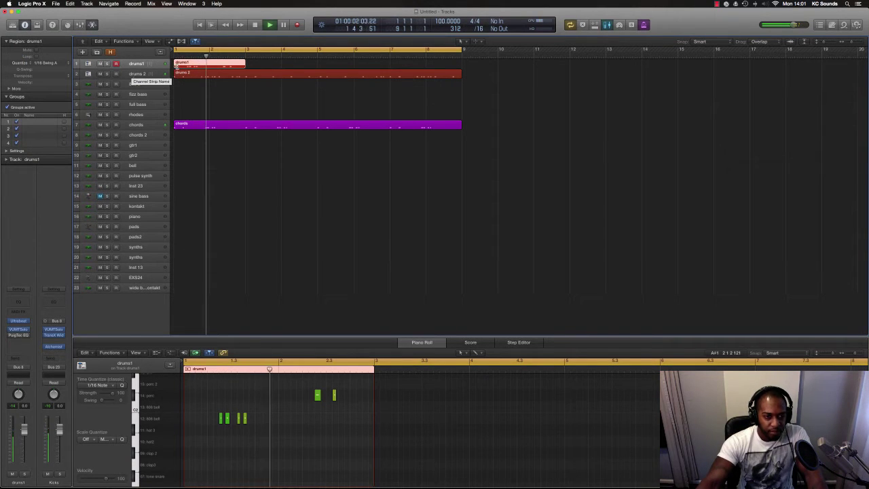
- Capture a second two-bar take on drums1 from bar 3 and join it with the first region into one four-bar region
click(261, 65)
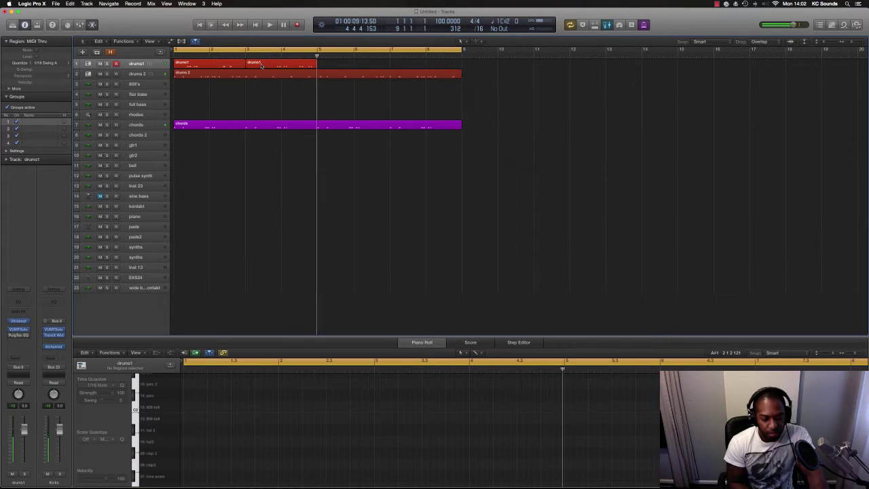
key(Return)
shift+click(217, 67)
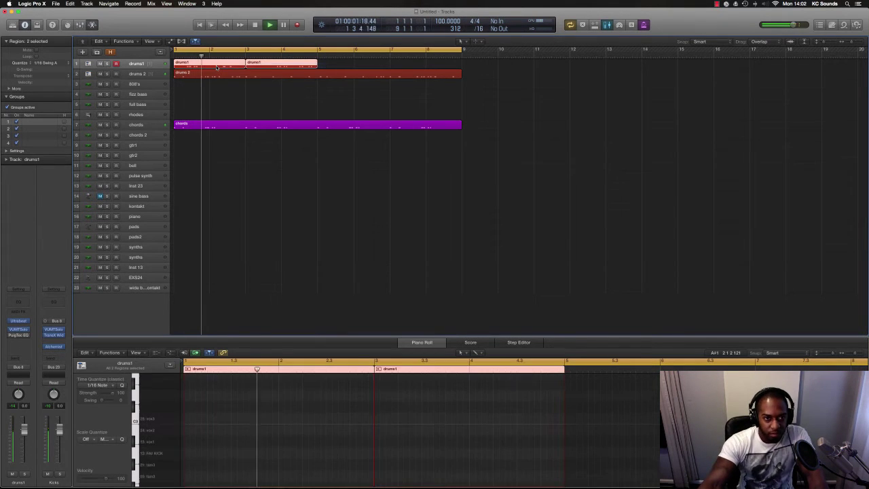
key(super+j)
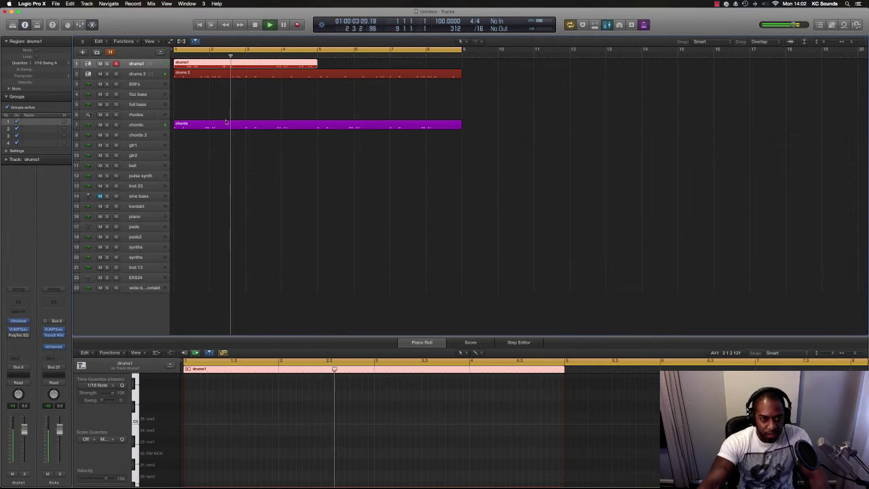
key(space)
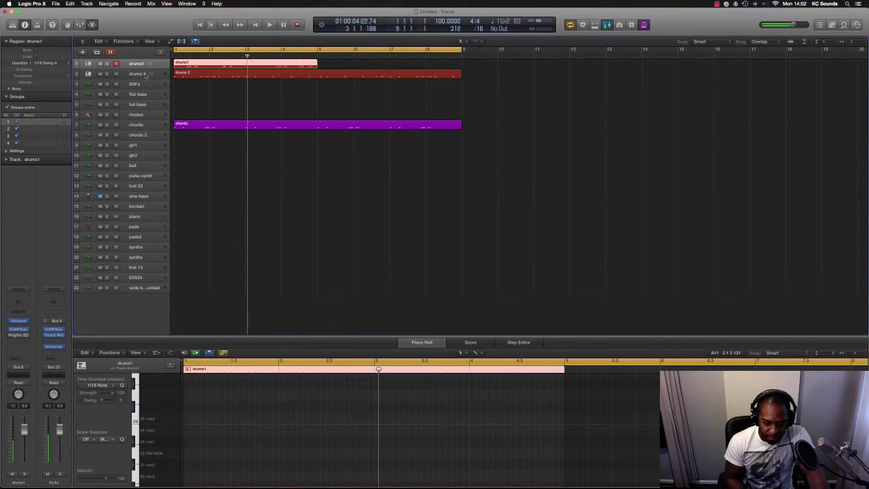
- Perform an evenly spaced percussion part over playback, capture it into the four-bar drums1 region, and play it back from bar 1
key(space)
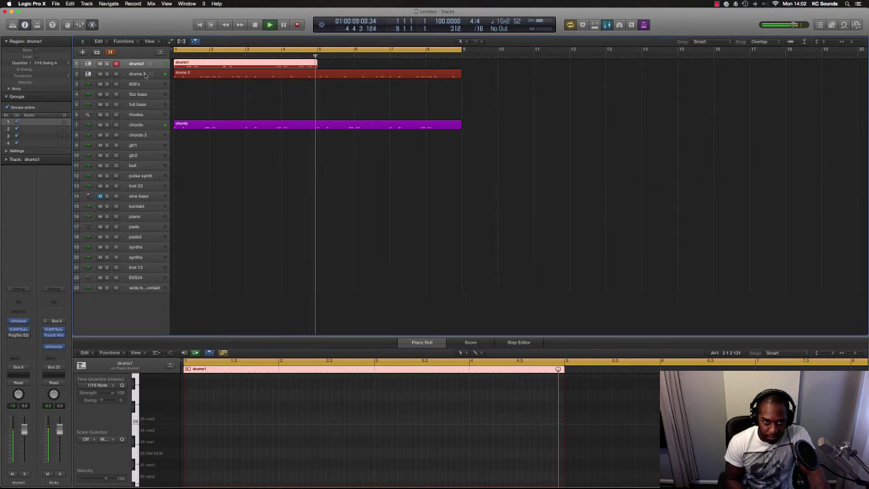
key(space)
key(Return)
key(space)
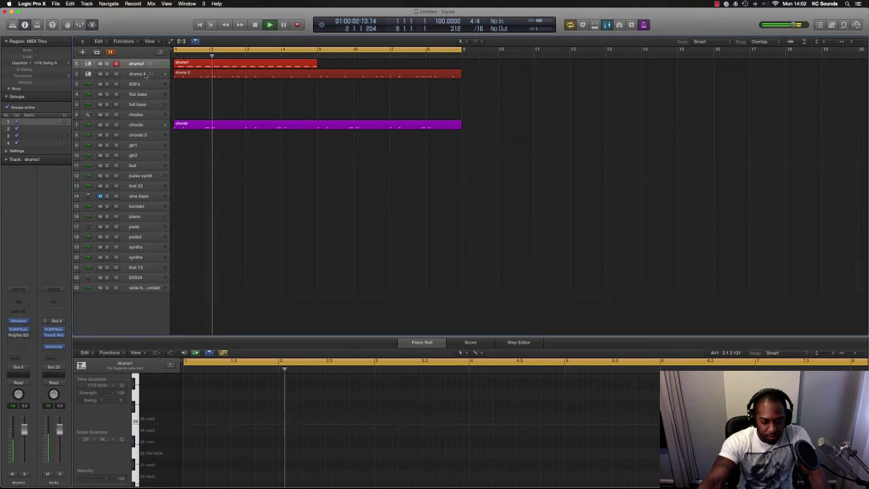
key(space)
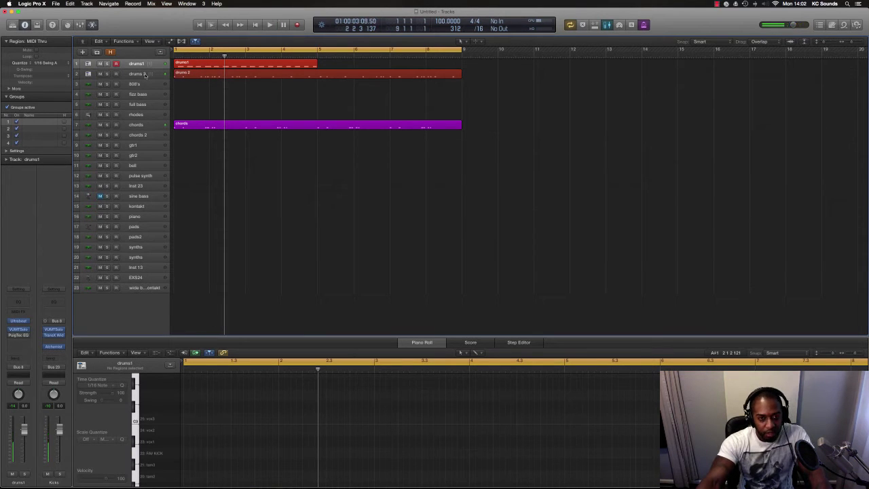
key(Return)
key(space)
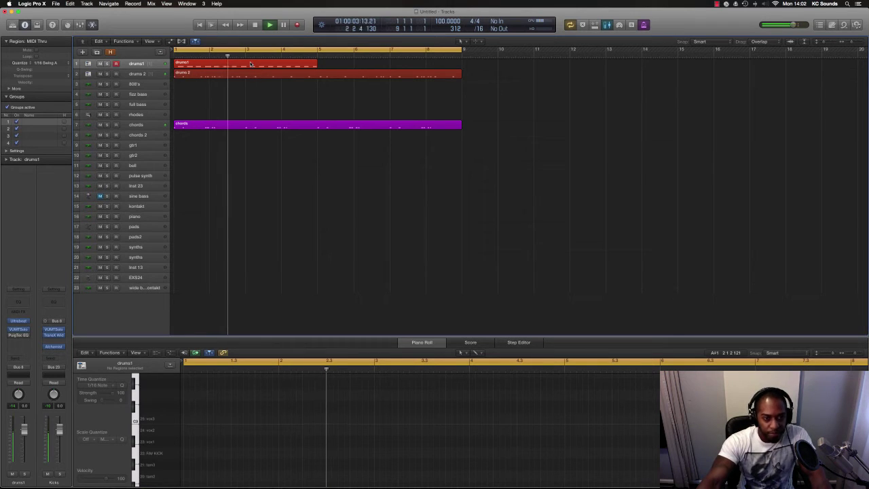
- Copy the four-bar drums1 region to bar 5, and play the drums 2 region from around bar 5 in the Piano Roll
drag(250, 63, 373, 69)
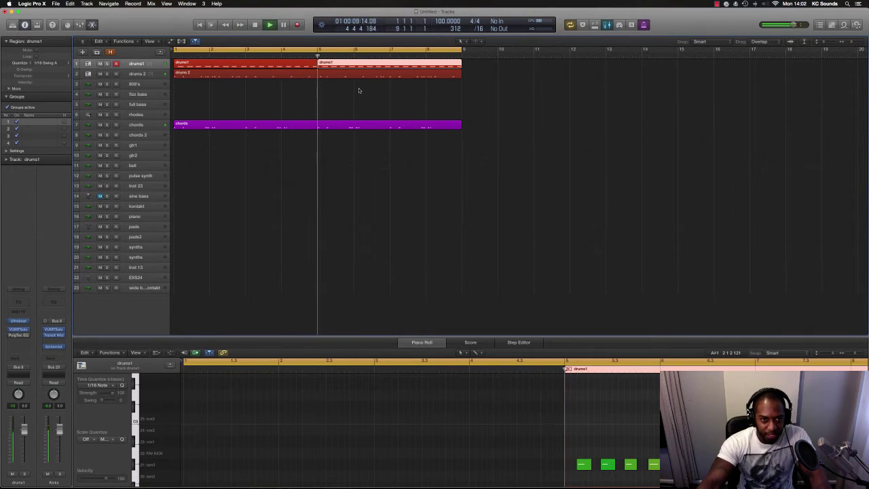
click(326, 77)
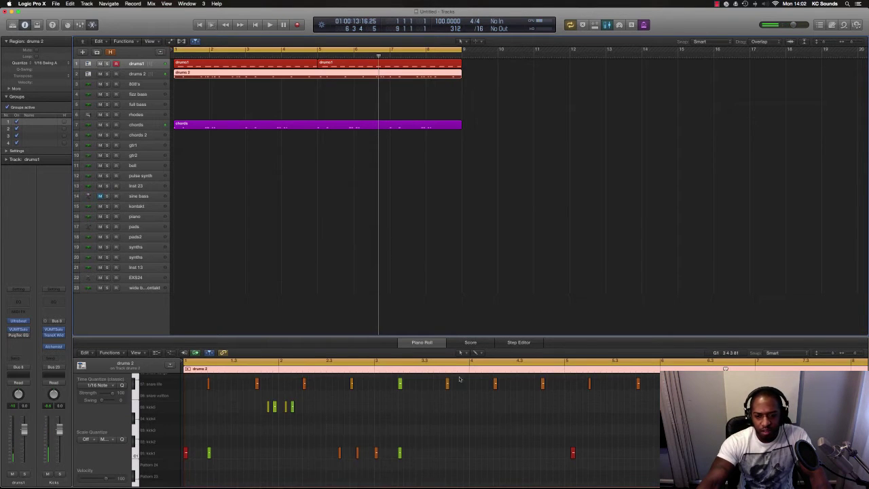
scroll(459, 379, down, 3)
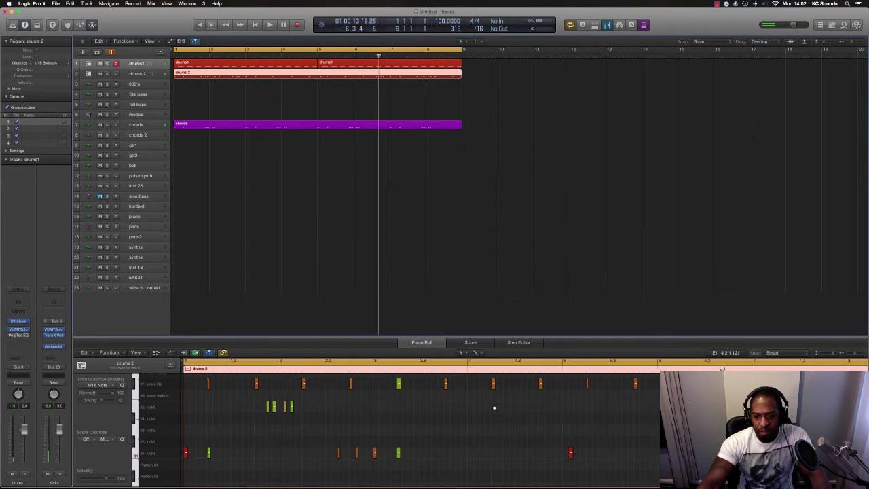
click(486, 369)
key(space)
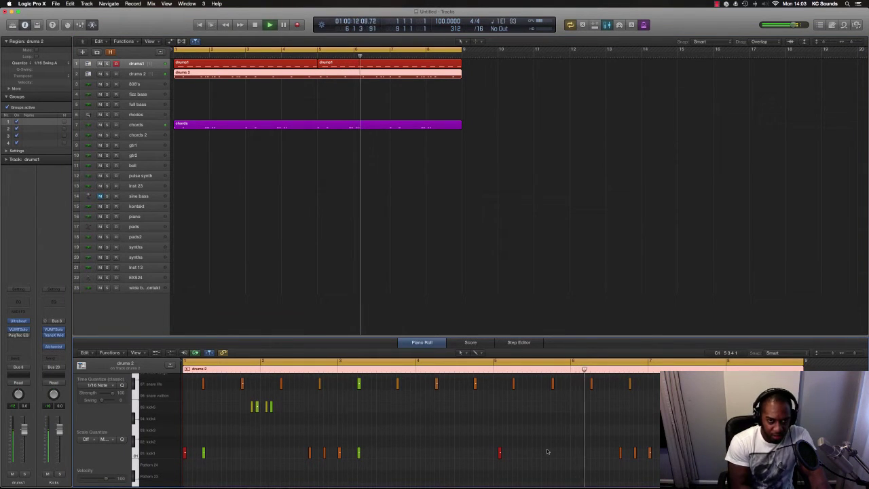
- Perform extra snare and kick5 hits on drums 2 around bars 5 and 6, capture them, and reopen the region in the Piano Roll
key(space)
key(Down)
key(Return)
key(space)
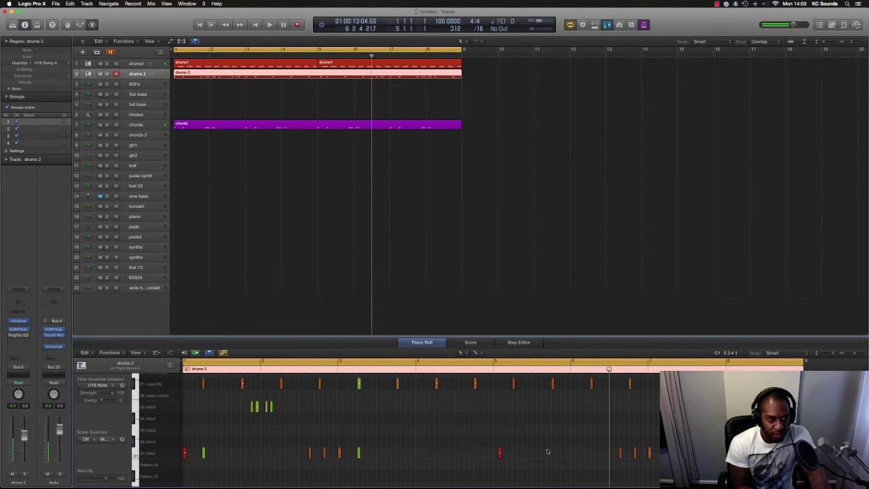
key(super+z)
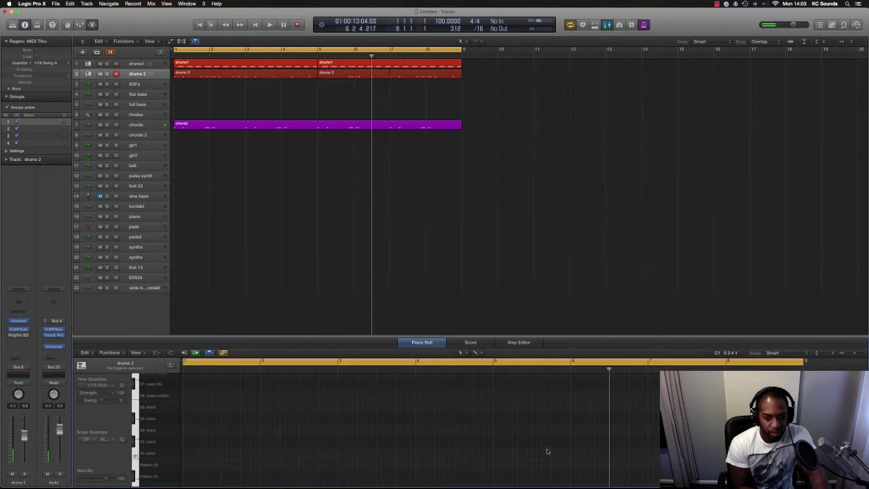
click(385, 76)
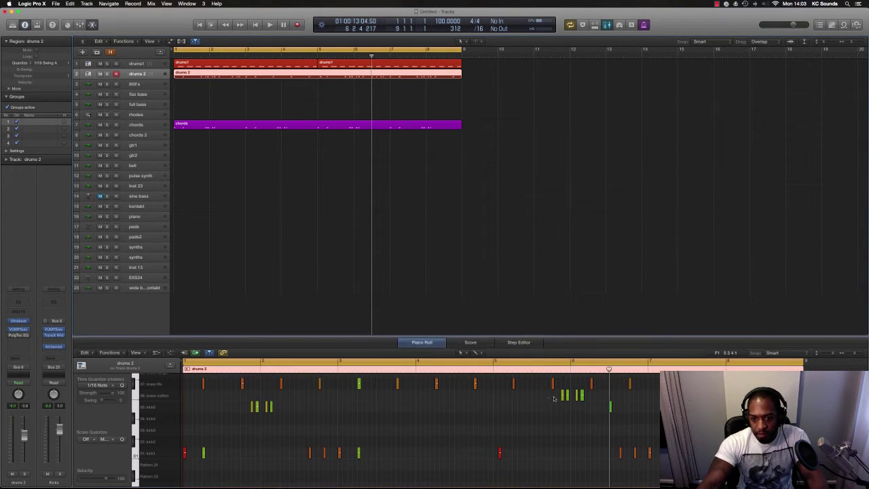
- Try to move the four new snare notes just before and after bar 6 down to the kick3 row
drag(554, 399, 585, 402)
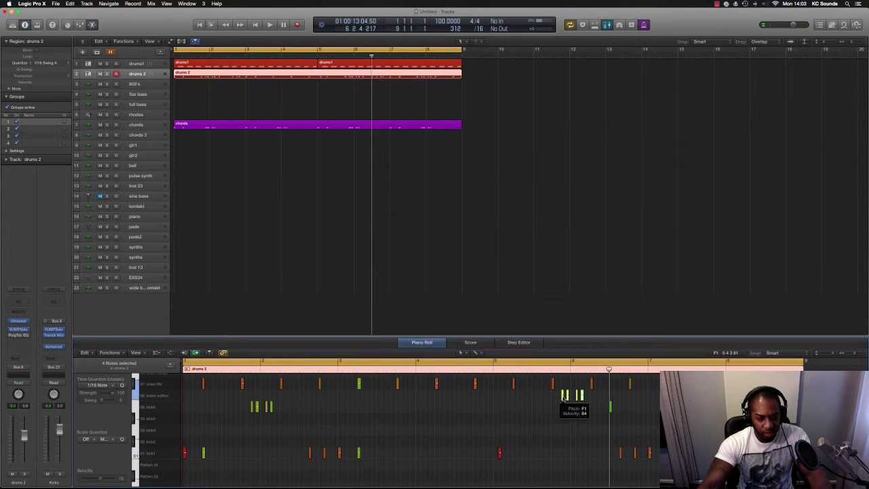
drag(563, 396, 563, 432)
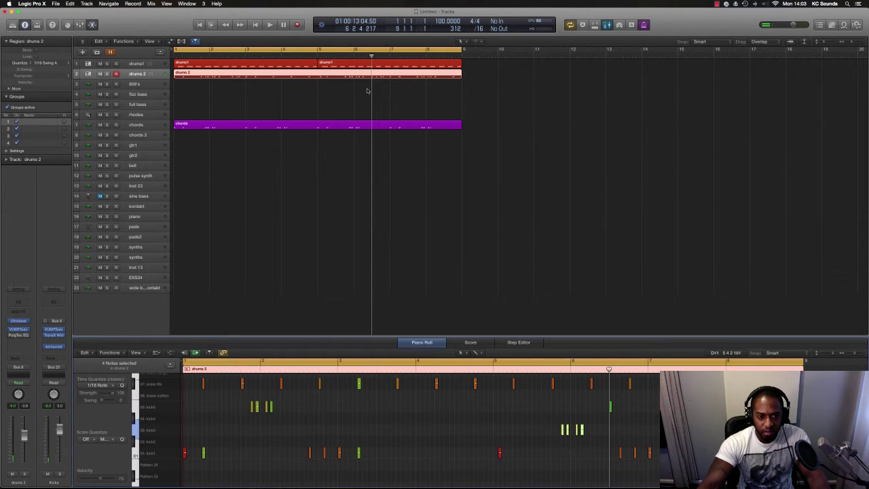
key(super+z)
- Enlarge the track rows in the arrangement and play the whole loop from bar 1
key(super+Down)
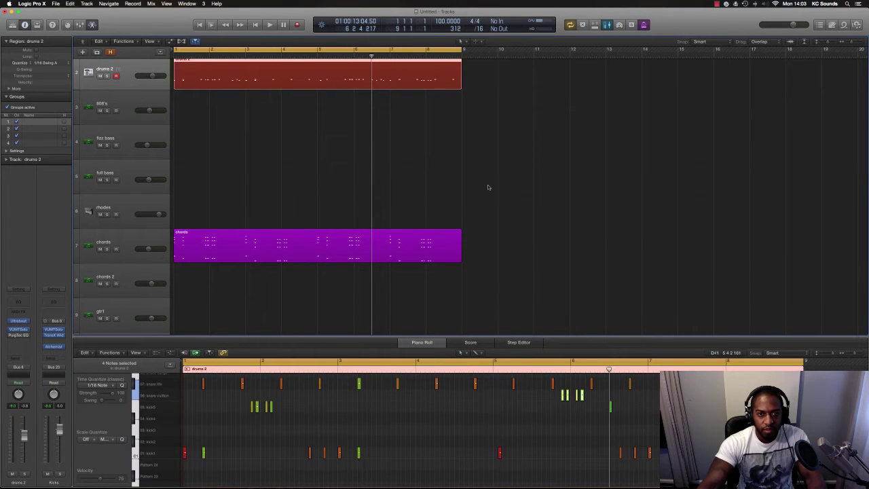
click(528, 247)
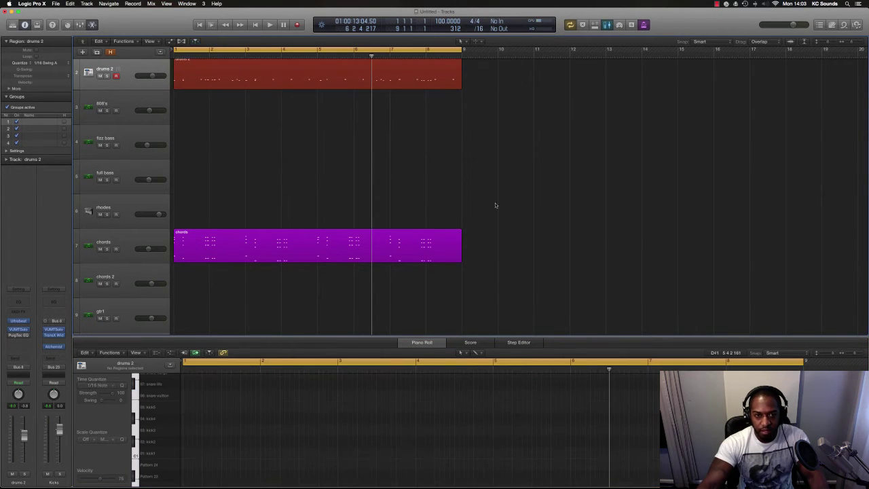
key(Return)
key(space)
scroll(450, 149, up, 2)
key(super+Left)
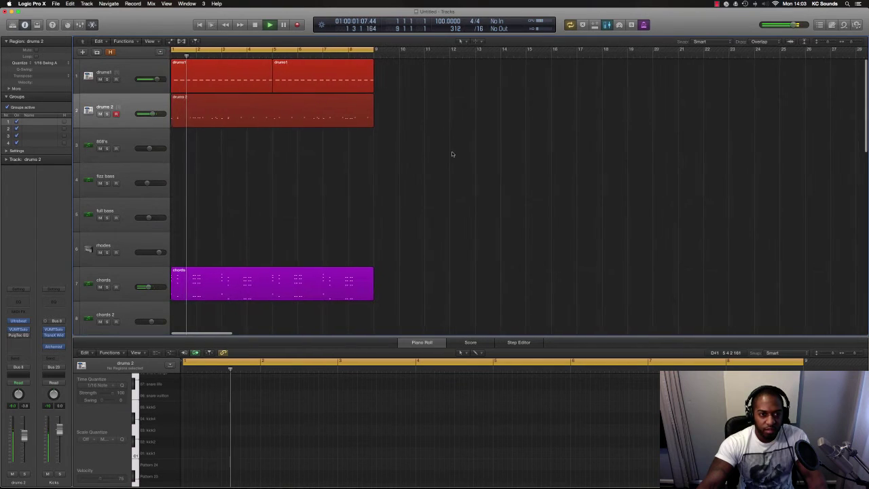
key(space)
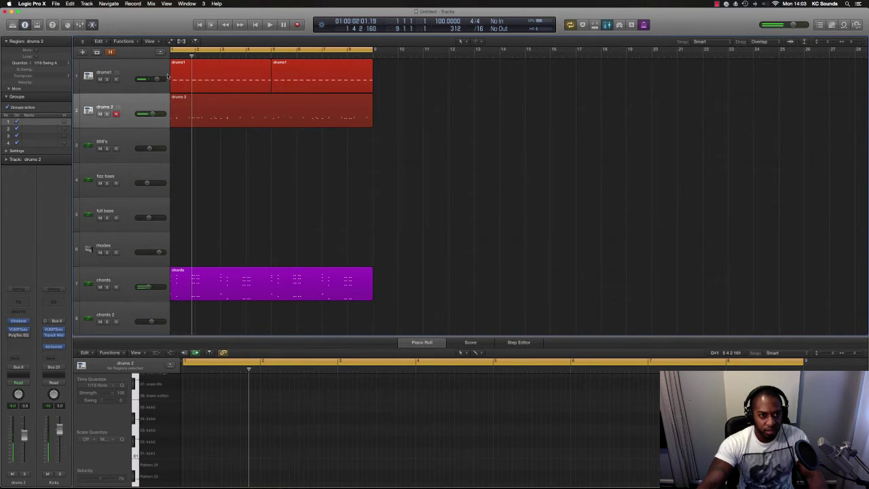
key(Return)
key(space)
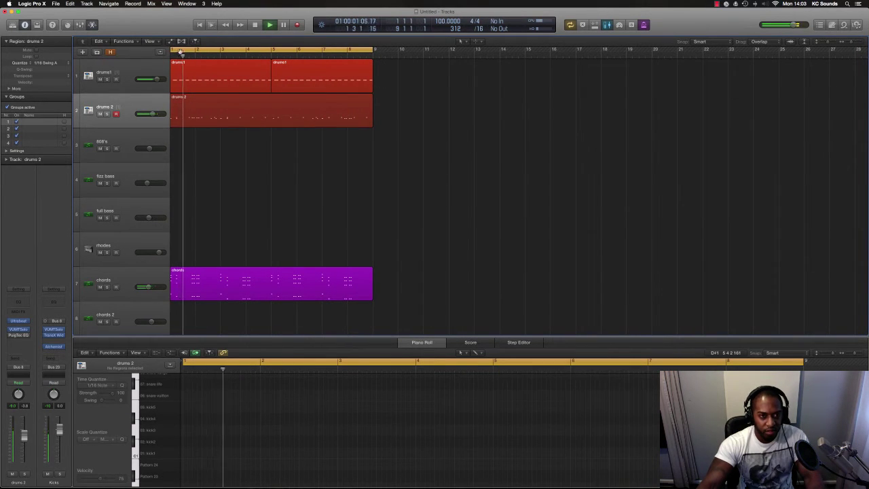
- Stop playback and inspect the Ultrabeat kits of drums1 and drums 2 for the percussion sounds in use
click(130, 79)
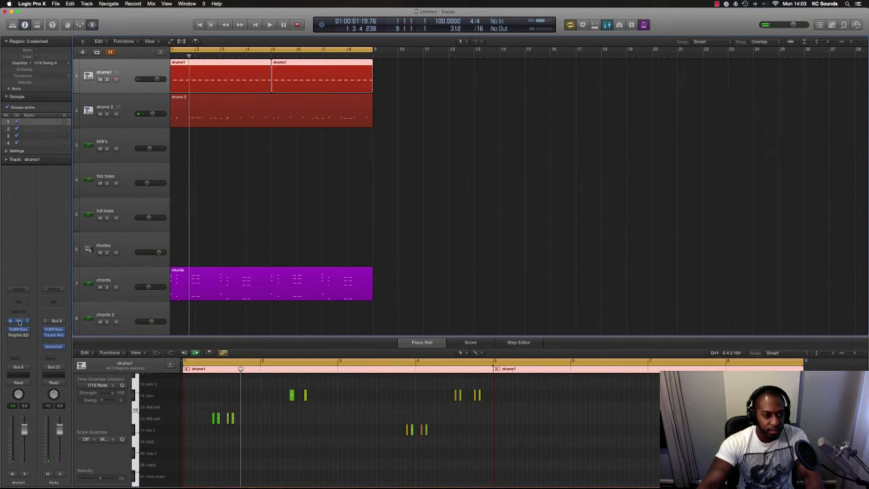
click(19, 320)
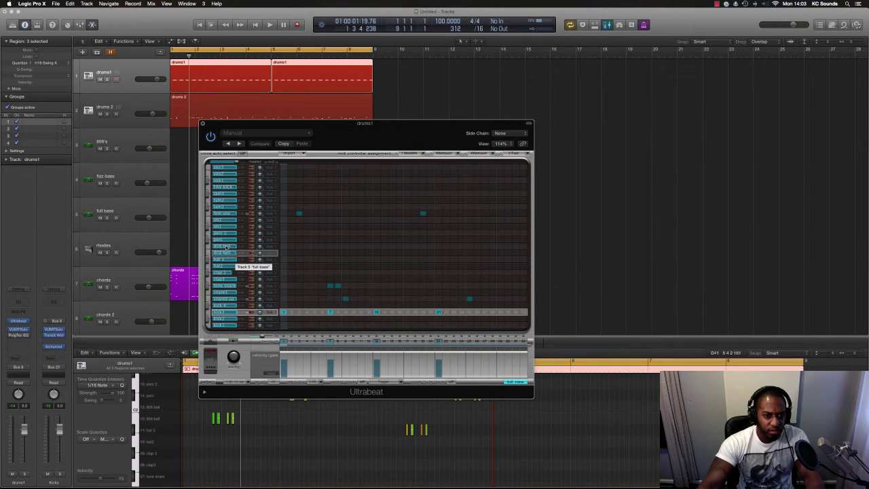
click(202, 124)
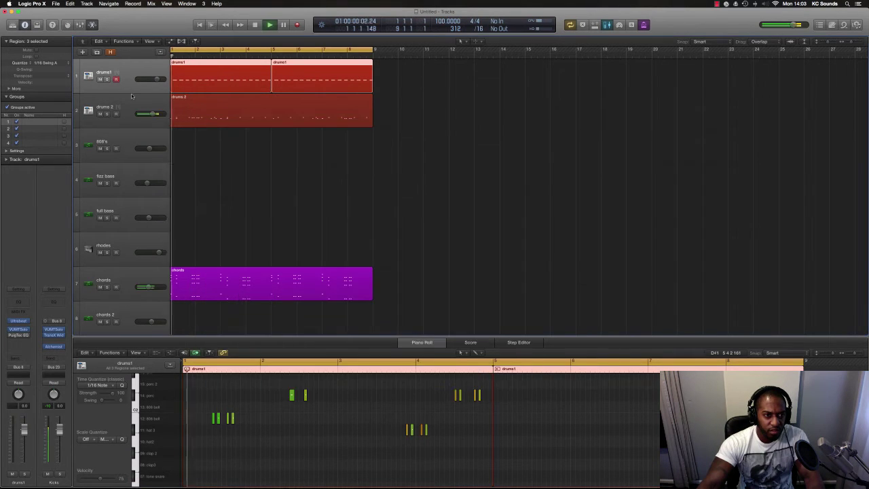
click(201, 121)
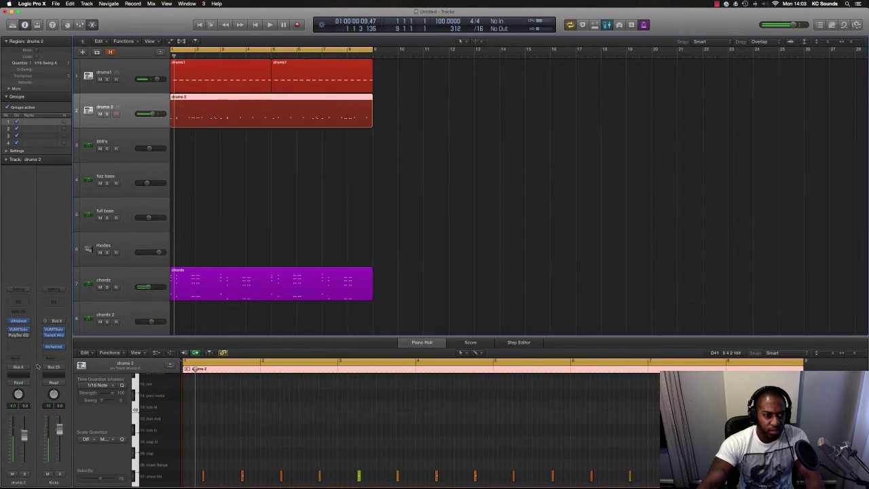
click(22, 321)
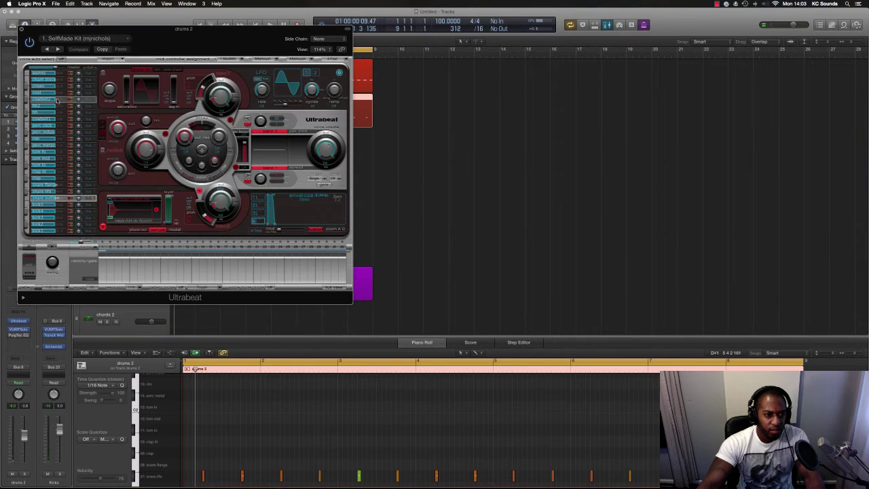
drag(52, 39, 336, 148)
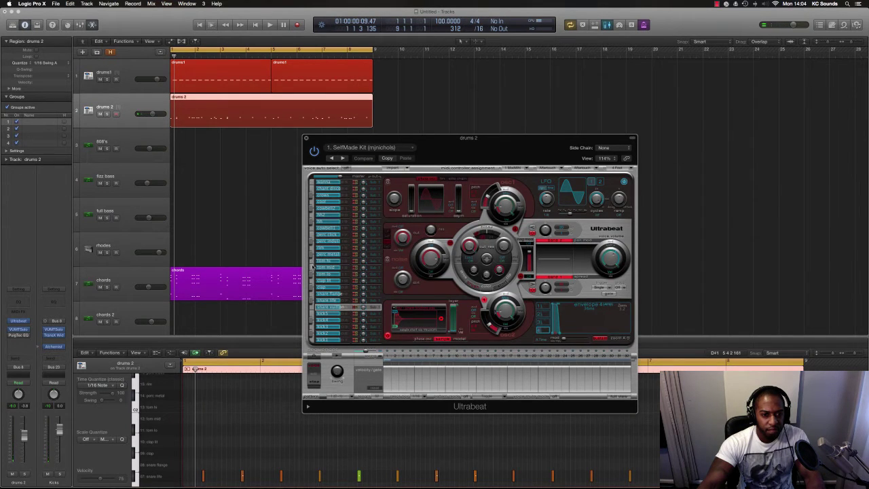
click(305, 138)
- Lower the 808 bell sound's volume in the drums1 Ultrabeat kit, and play the loop to check the balance
click(144, 88)
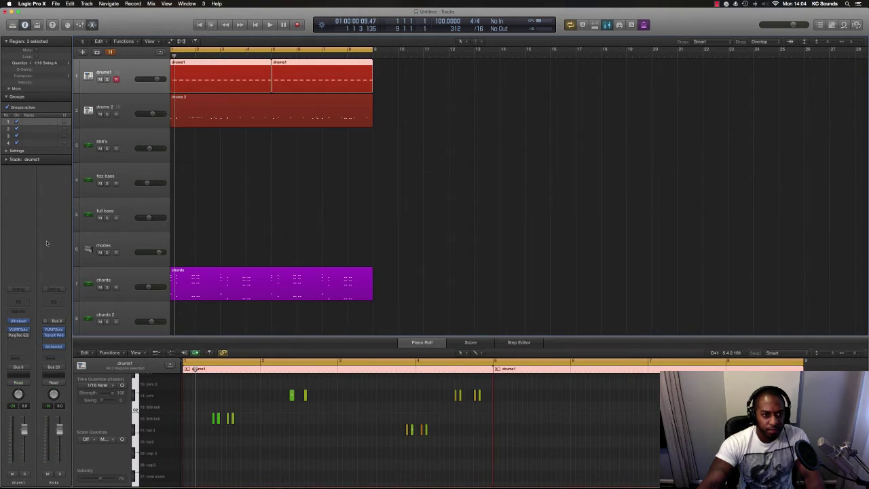
click(19, 320)
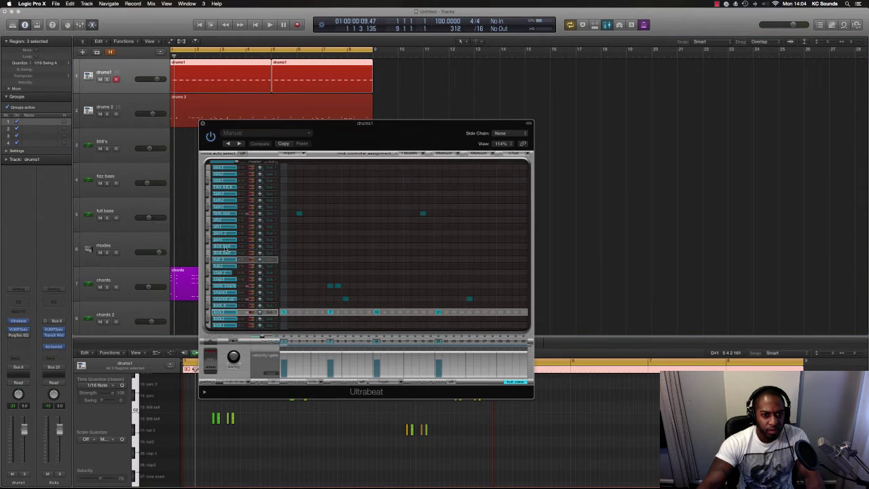
key(space)
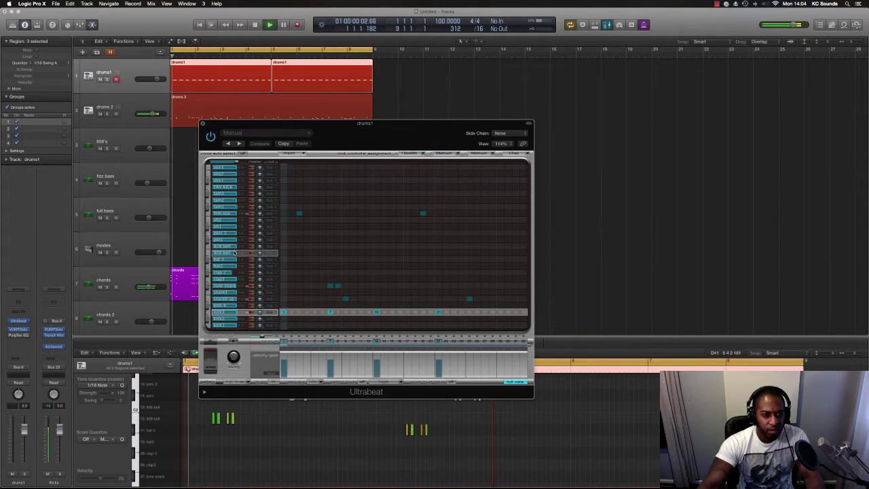
key(space)
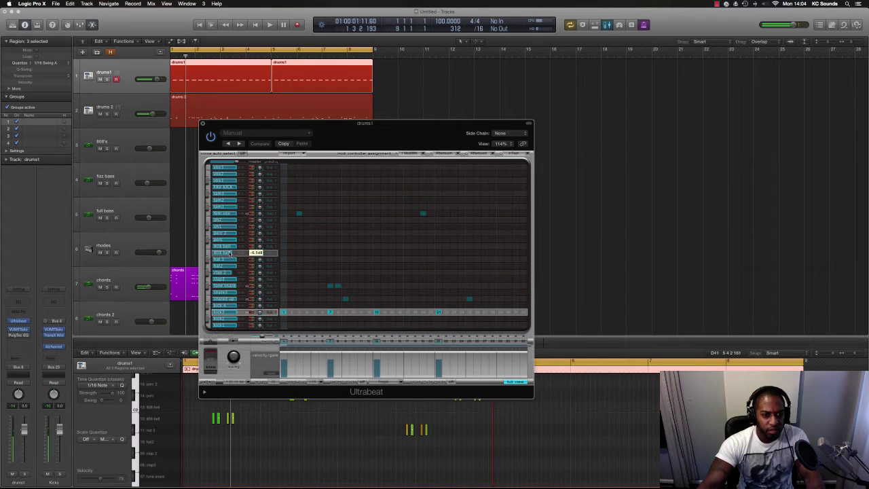
click(218, 201)
click(203, 124)
key(space)
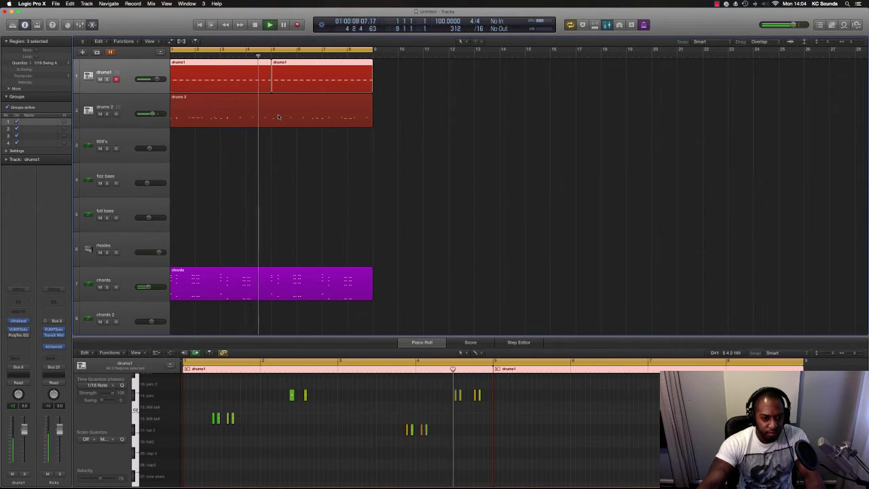
key(space)
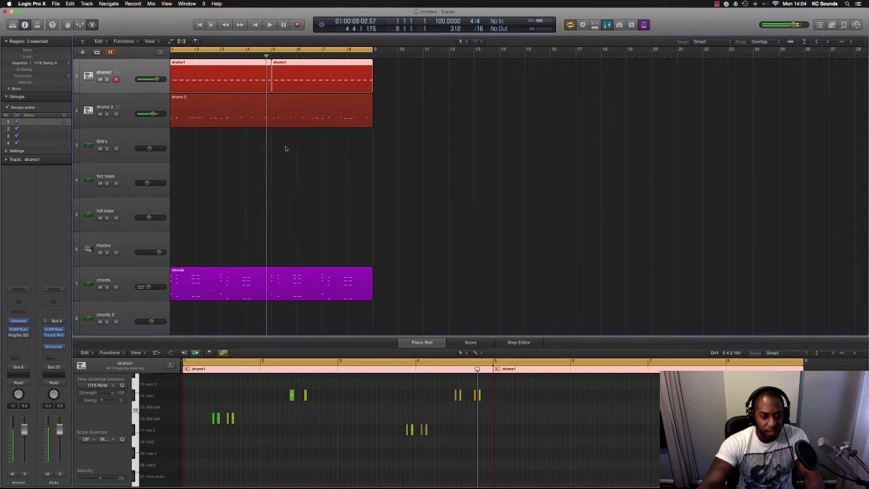
- Join the two drums1 regions into a single eight-bar region
click(356, 75)
click(257, 77)
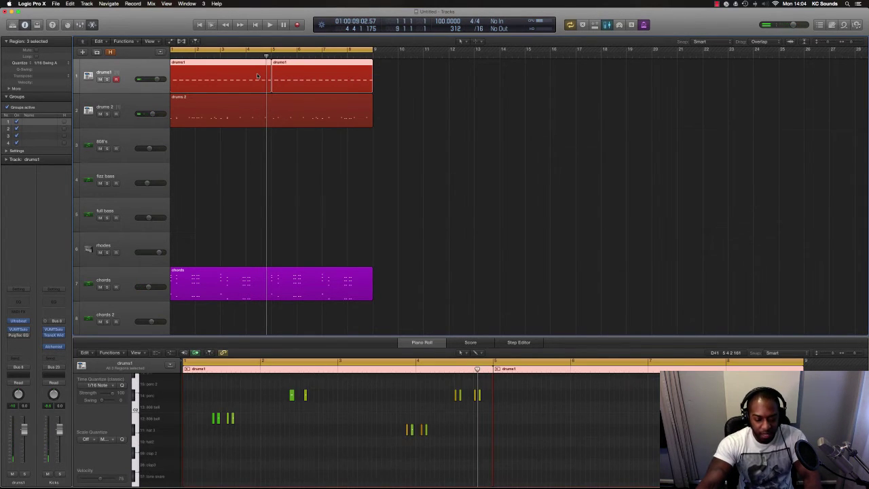
key(super+Up)
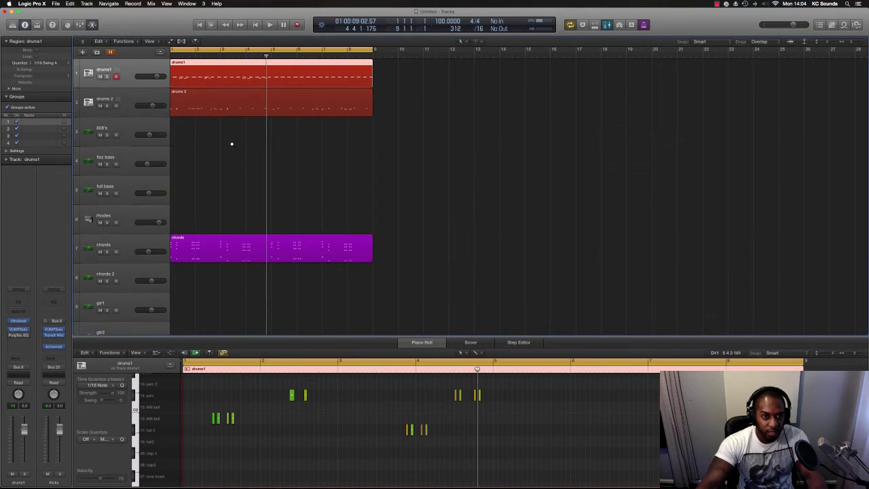
key(super+Right)
key(super+Right)
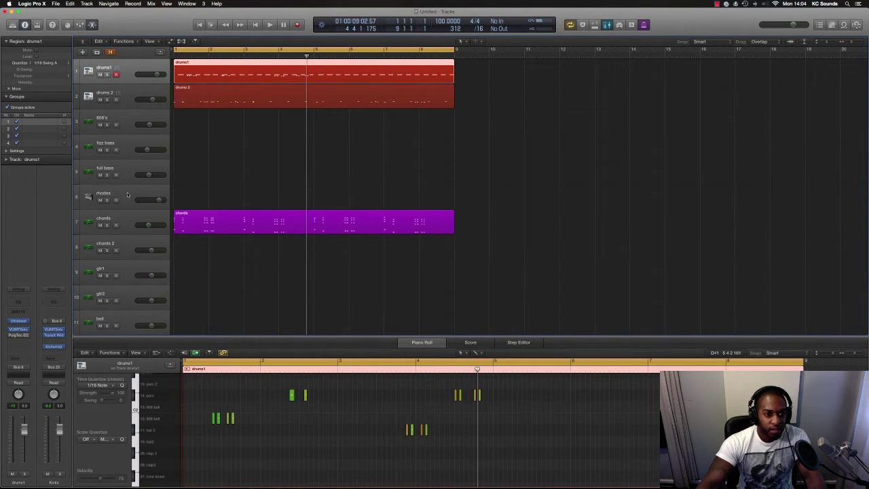
- Lower the chords 2 track's volume to about -9.2 dB and copy the chords region onto that track at bar 1
click(131, 244)
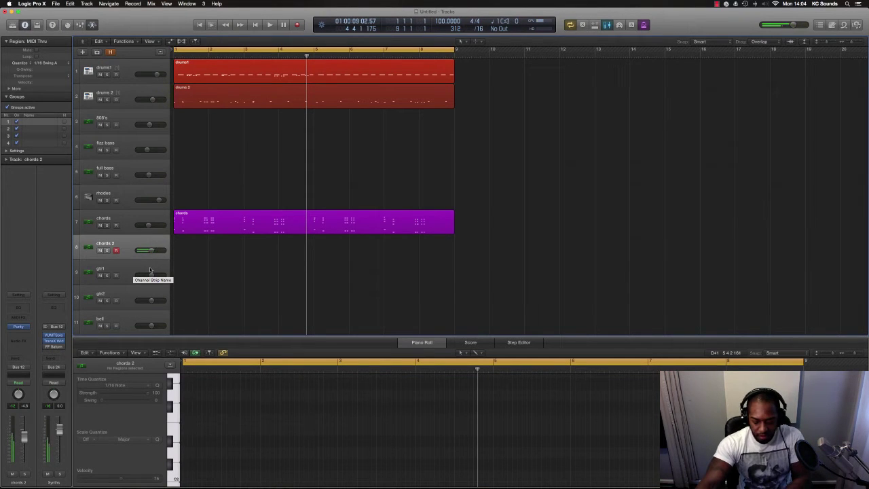
click(256, 226)
drag(166, 250, 163, 250)
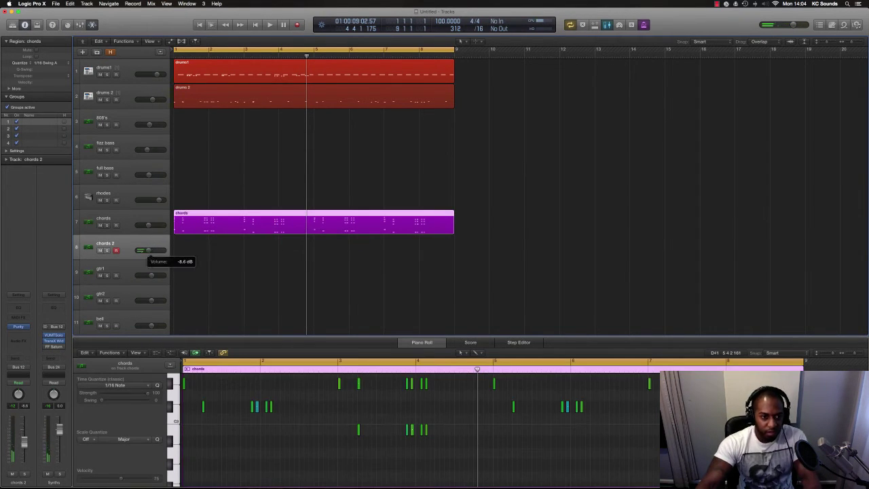
drag(251, 233, 249, 245)
- Play the layered chords from bar 1 and slightly lower the volume of the original chords track
key(Return)
key(space)
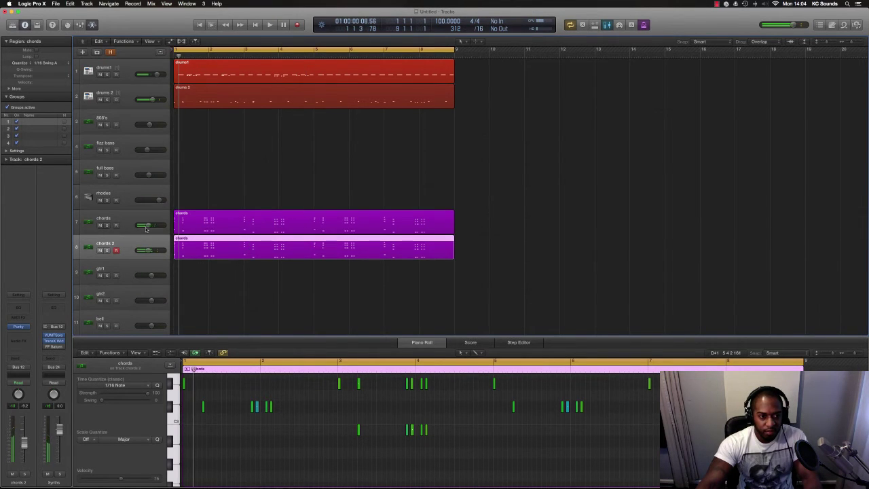
drag(145, 229, 144, 226)
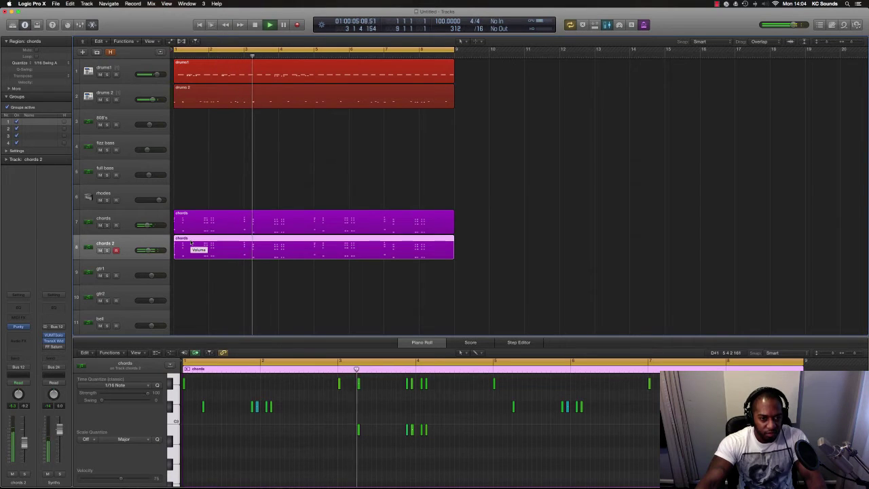
key(space)
- Split off and mute the repeated chord stabs around bars 2 and 4 in both chords regions
drag(200, 216, 239, 244)
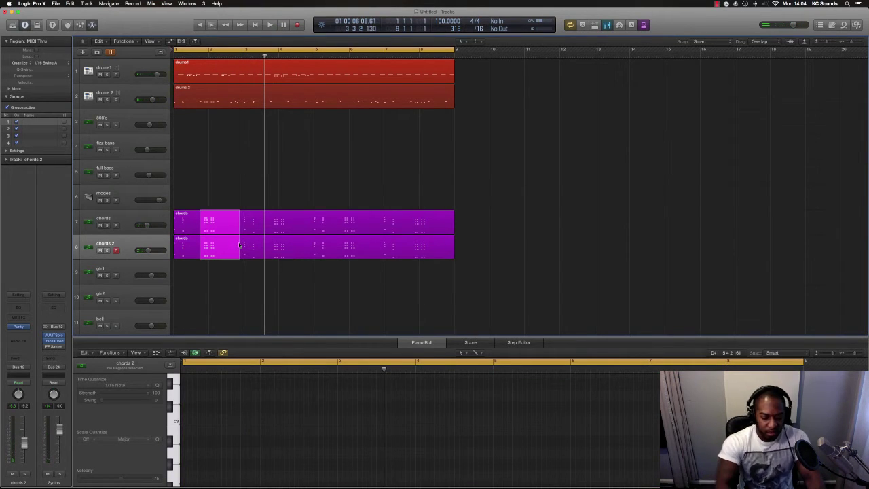
click(239, 244)
drag(272, 212, 296, 247)
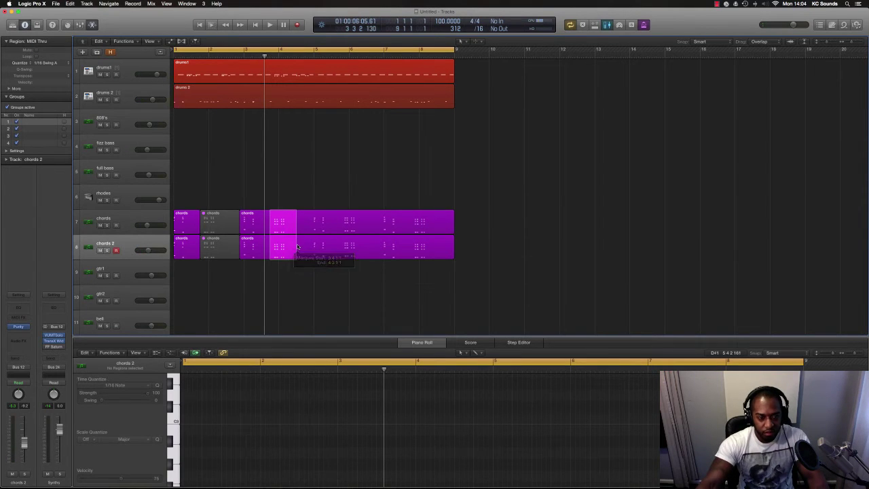
click(297, 247)
- Unmute the chord slices around bar 4 on both chords tracks, and mute them again
right_click(340, 212)
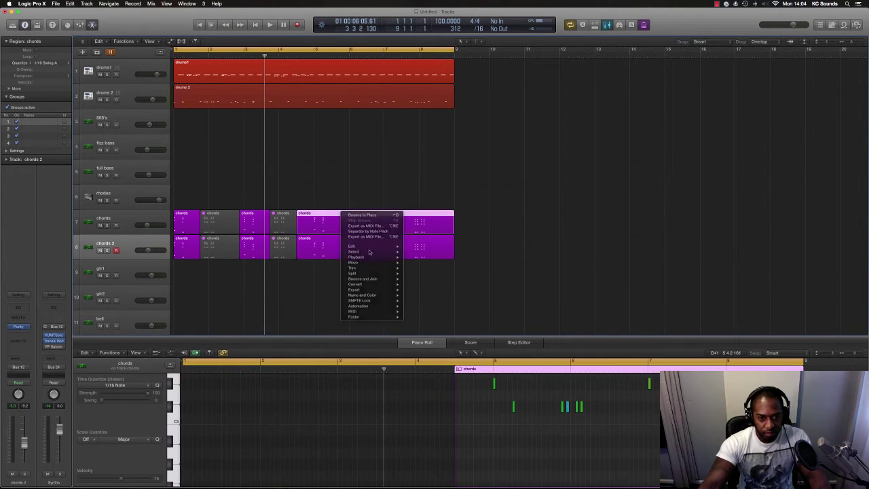
click(369, 252)
click(283, 224)
key(ctrl+m)
click(351, 189)
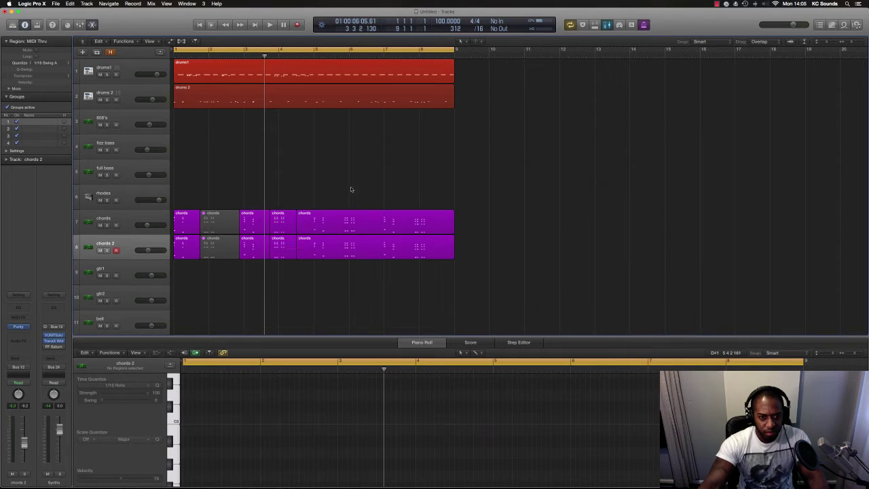
click(280, 225)
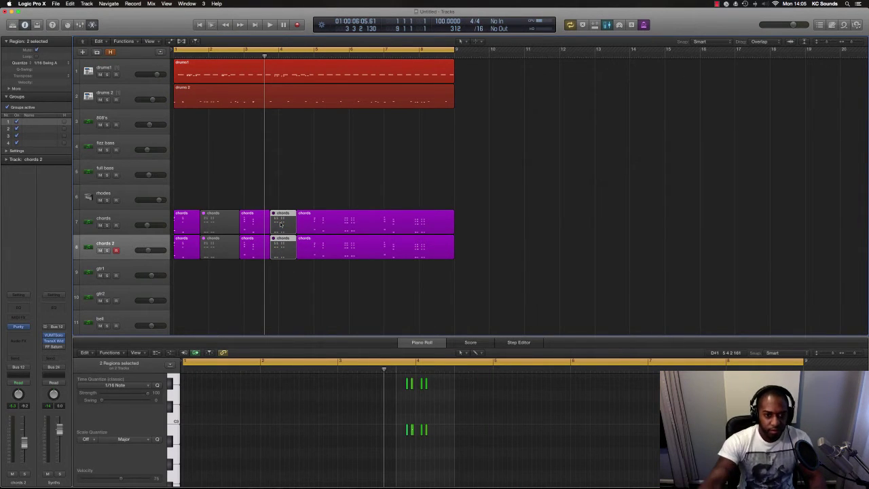
- Split off and mute the repeated chord stabs around bars 6 and 8 on both chords tracks
drag(339, 204, 362, 258)
click(363, 241)
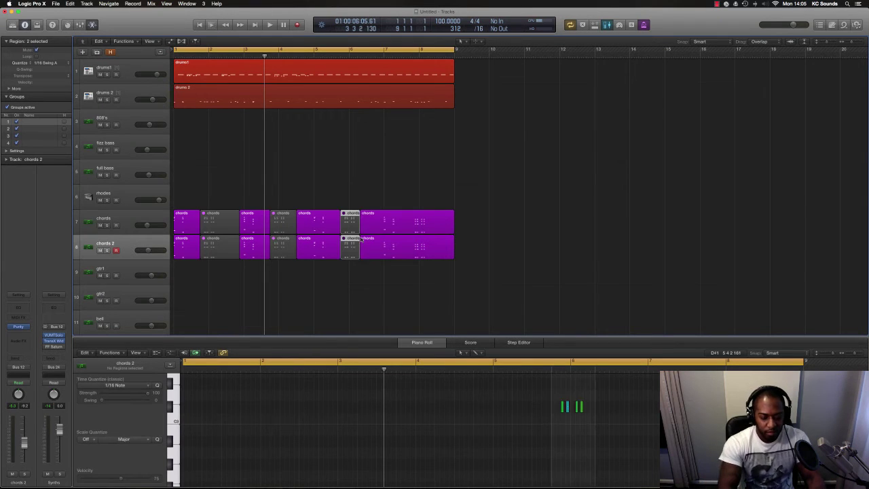
drag(406, 190, 442, 248)
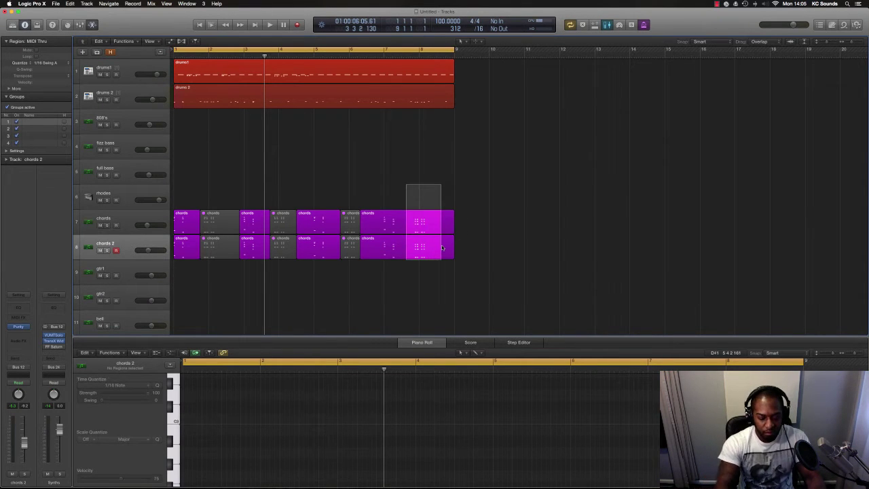
click(441, 248)
- Select the gtr1 track and try out a guitar part over the loop from bar 1
click(131, 265)
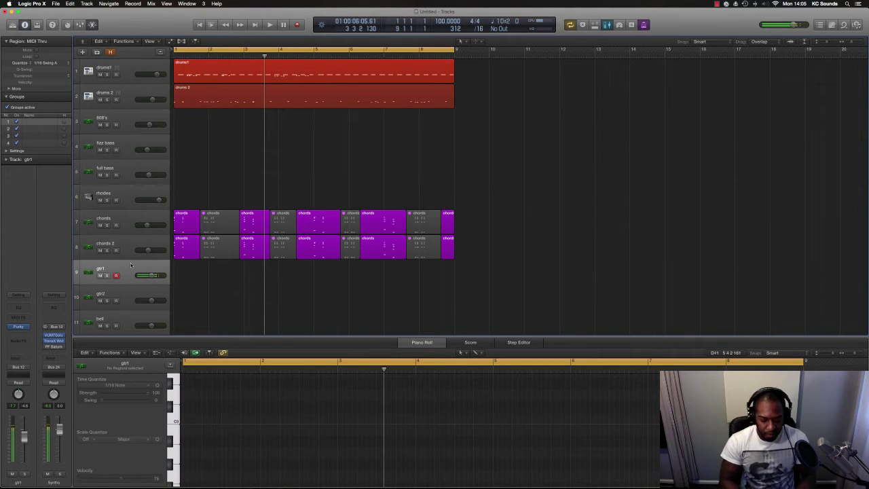
key(Return)
key(space)
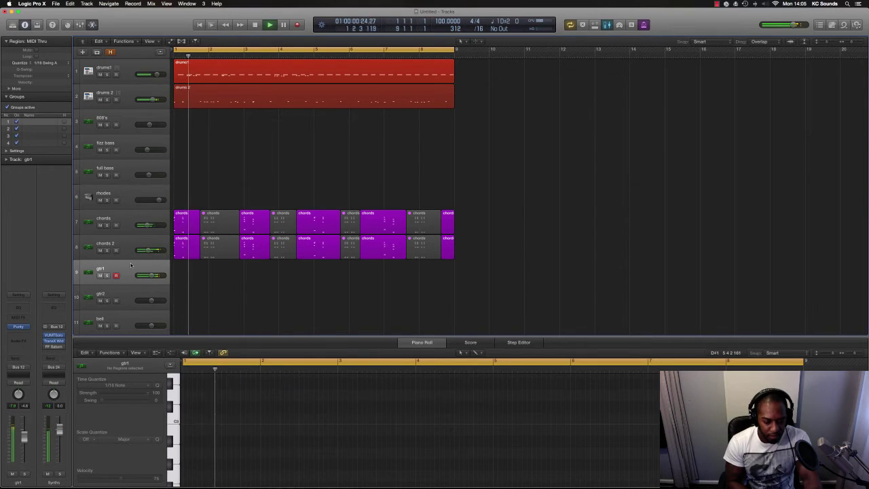
key(Return)
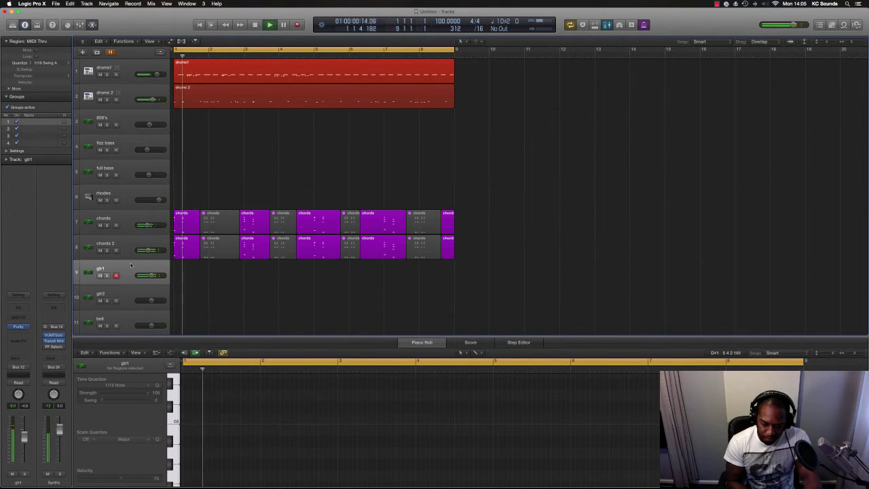
key(Return)
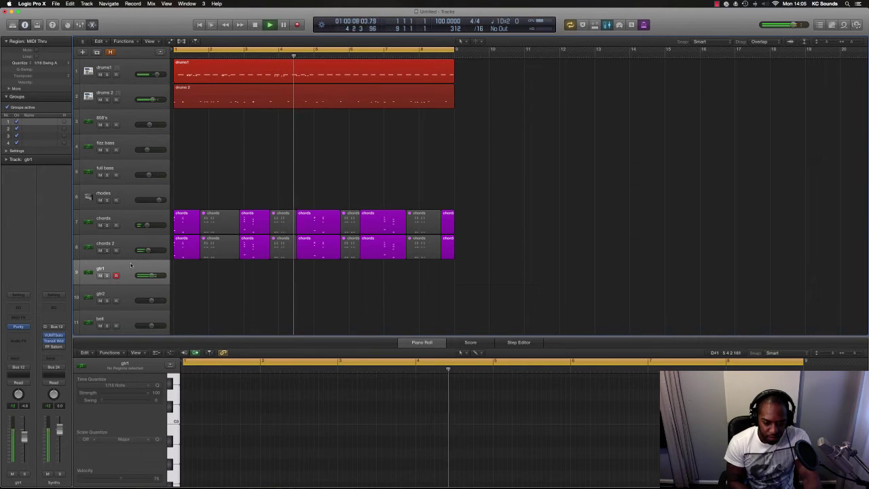
key(space)
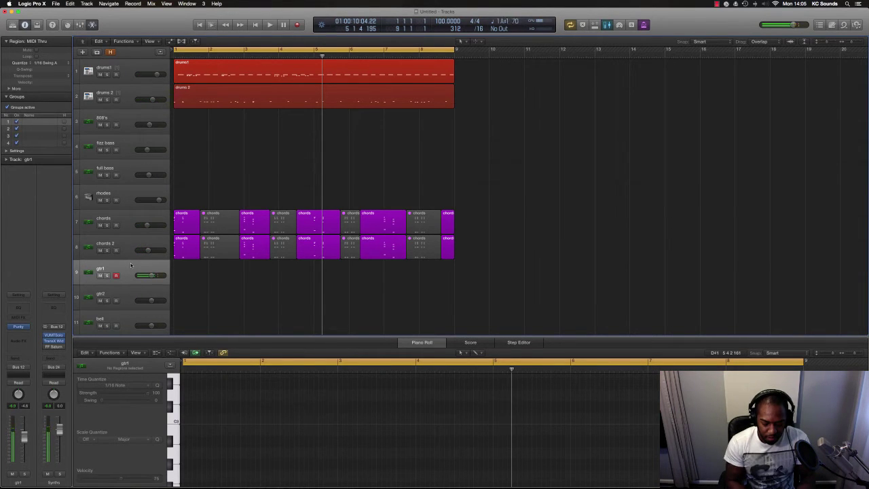
key(Return)
key(space)
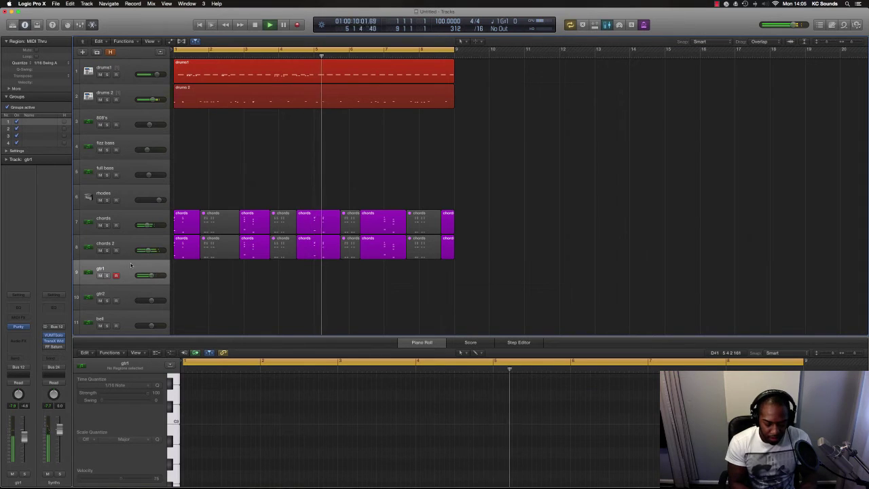
key(space)
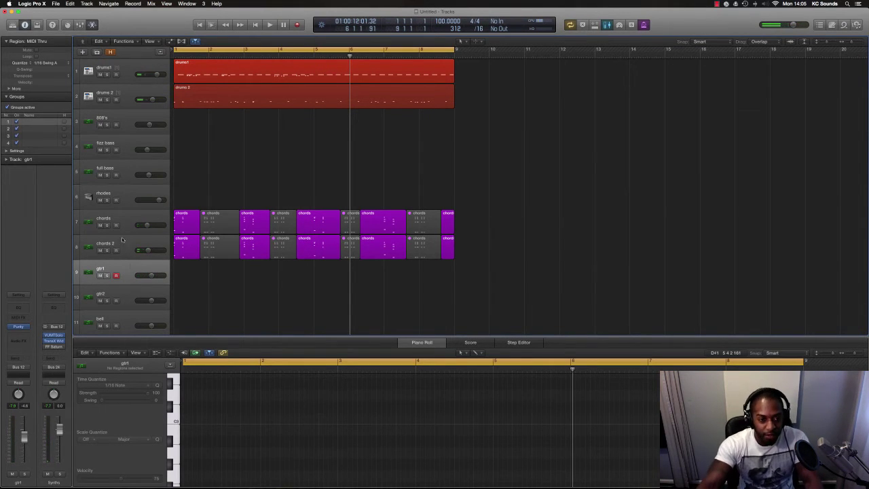
- Audition the gtr2 and bell tracks, lowering gtr2's volume to -14.4 dB and bell's to -11.0 dB
click(129, 292)
scroll(130, 292, right, 1)
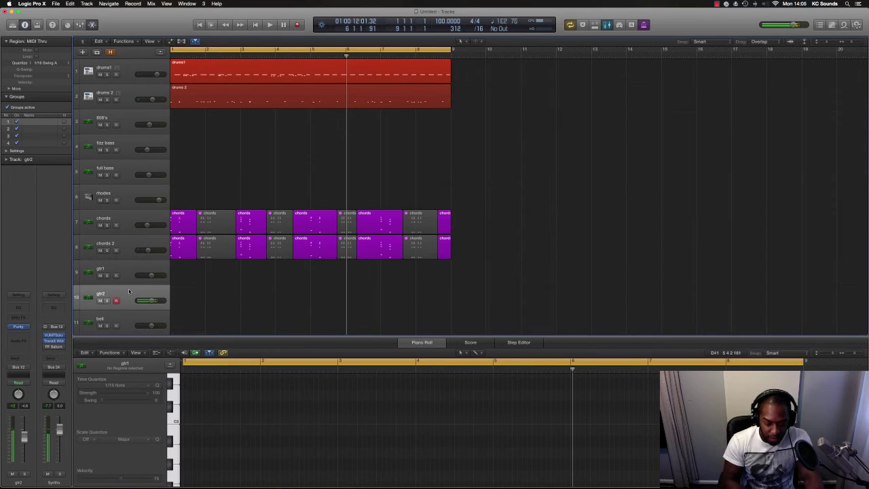
mouse_move(146, 302)
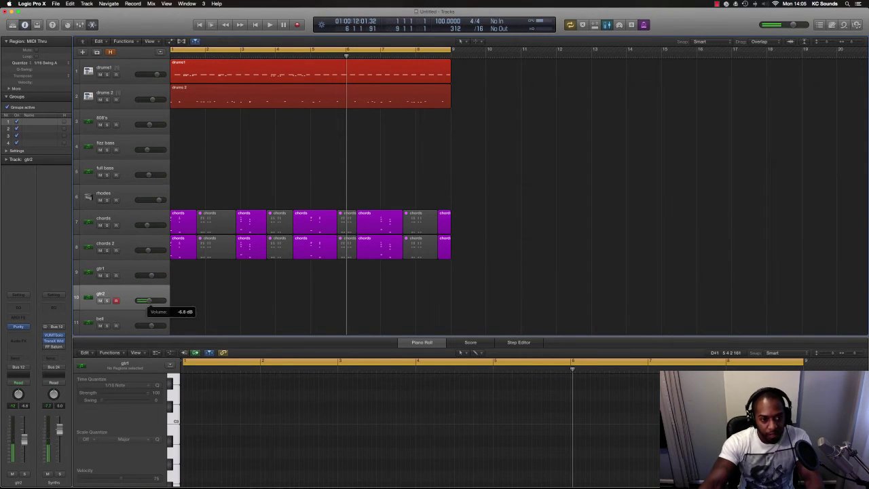
click(131, 318)
mouse_move(149, 329)
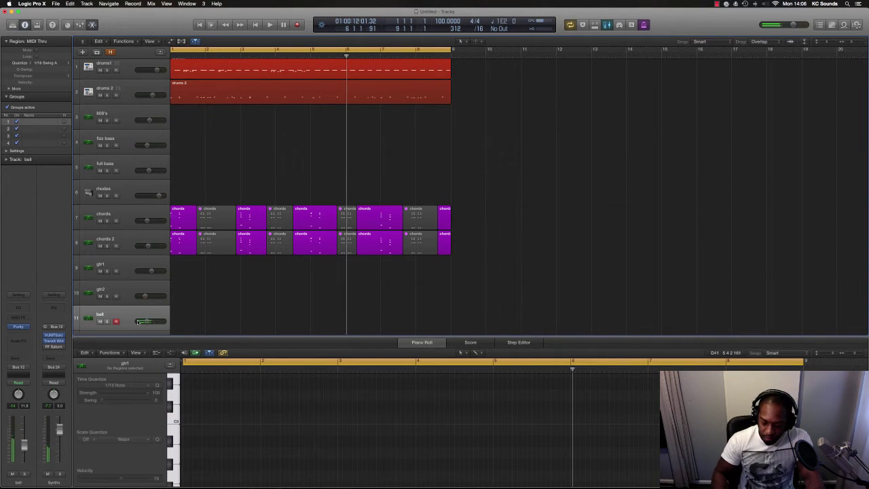
- Play a bell part over the loop from bar 1 to the end of bar 3 and capture the take as a region
key(Return)
key(space)
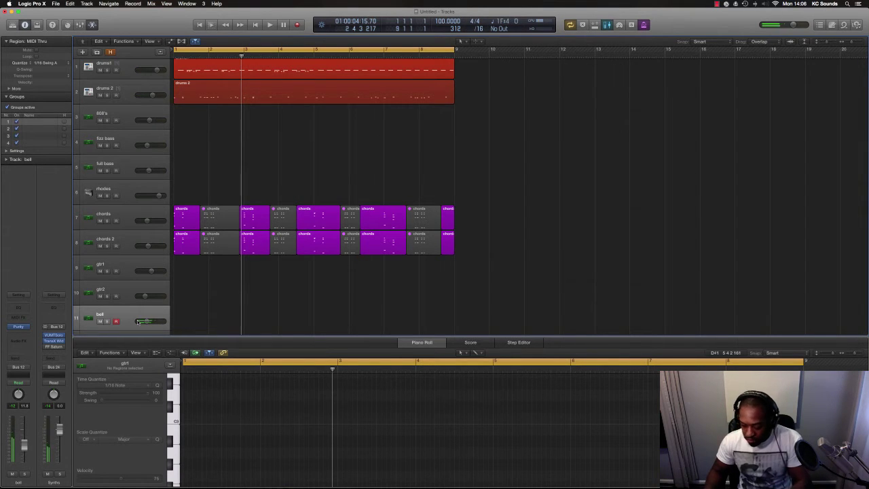
key(Return)
key(space)
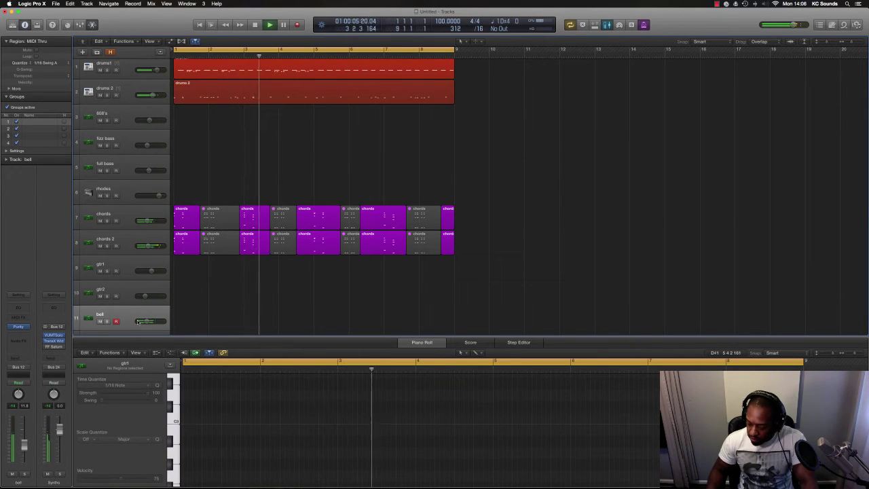
key(space)
key(shift+r)
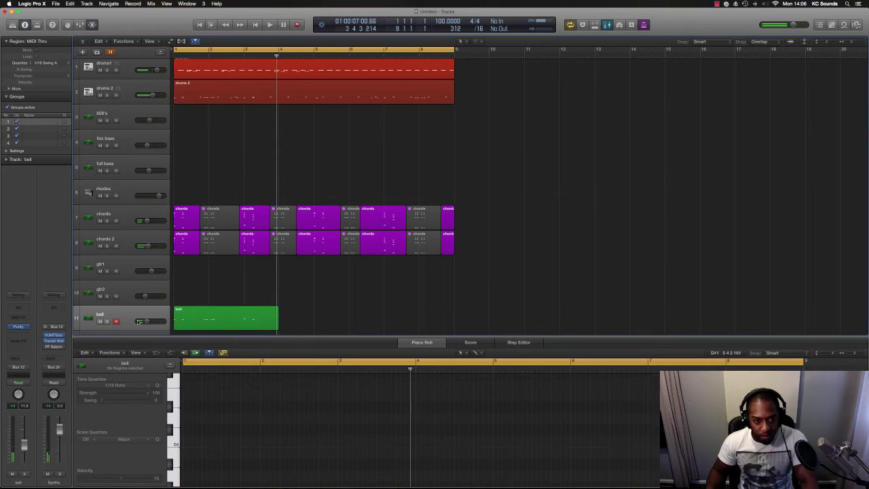
- Play the loop from bar 1 and copy the bell region to bar 5
key(Return)
key(space)
drag(238, 316, 376, 313)
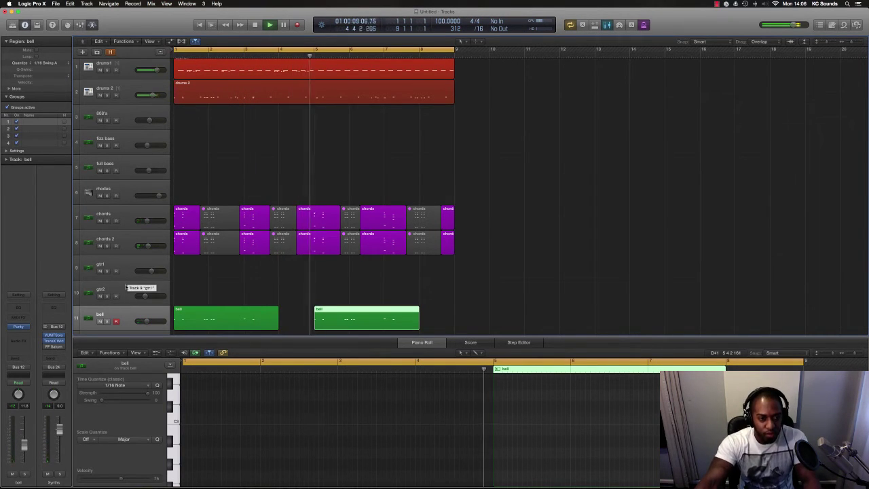
key(space)
- Add another kick1 note after the first hits of bar 5 in the drums 2 region, and play it back from late bar 4
click(320, 97)
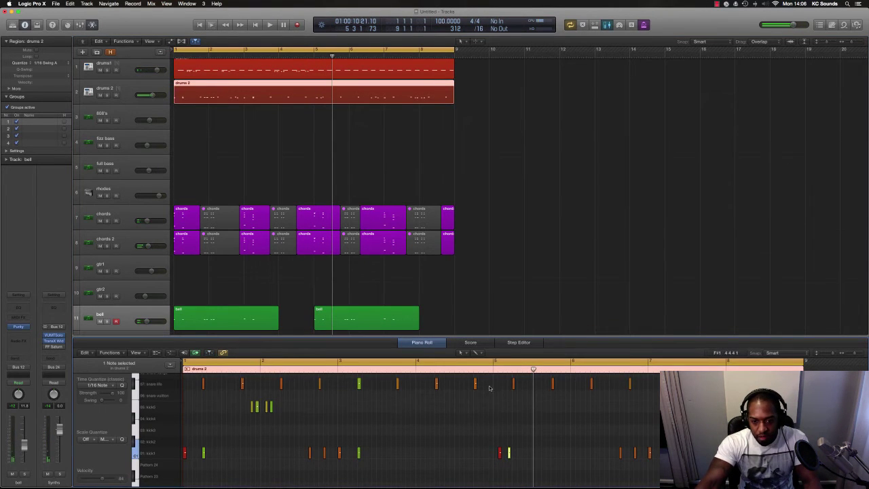
drag(489, 388, 523, 457)
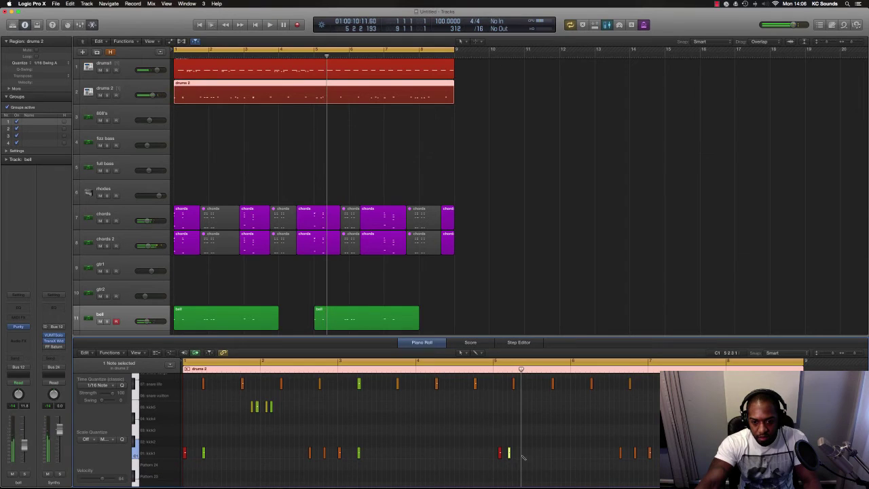
key(space)
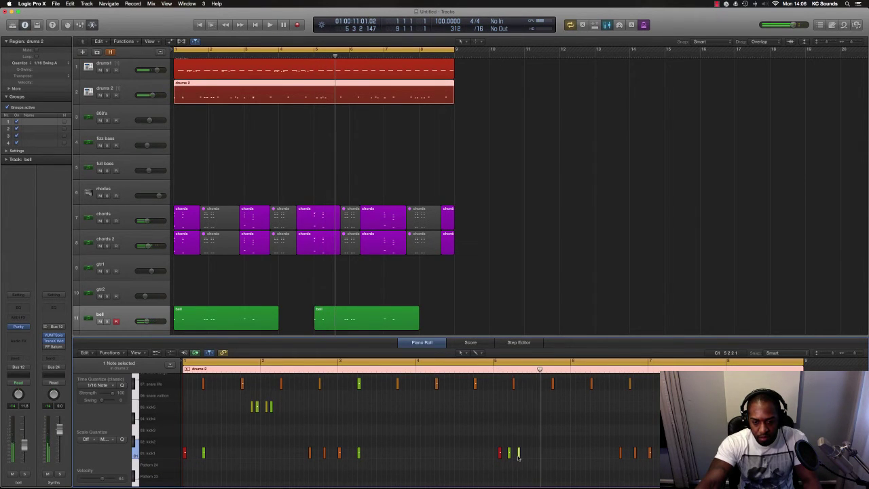
click(481, 373)
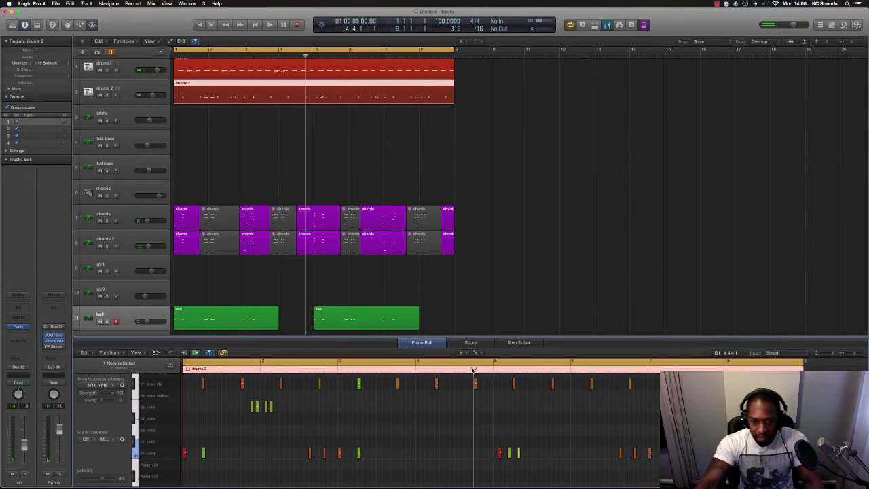
key(super+Right)
key(super+Right)
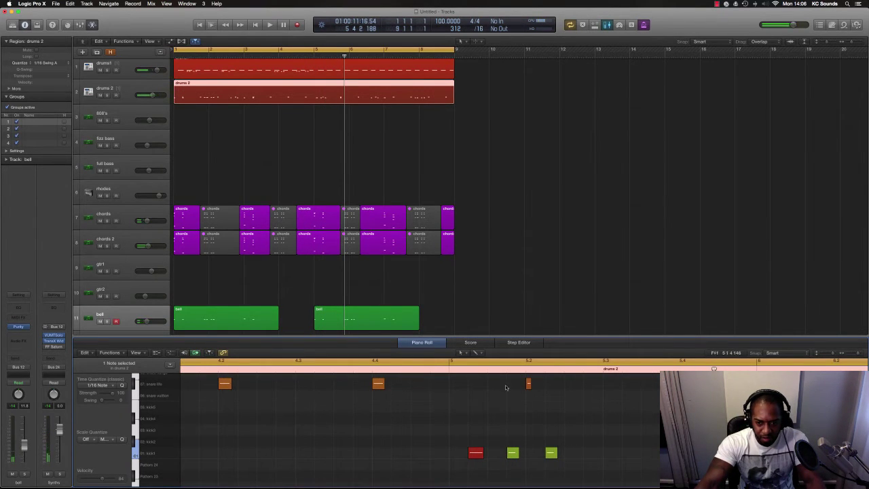
key(space)
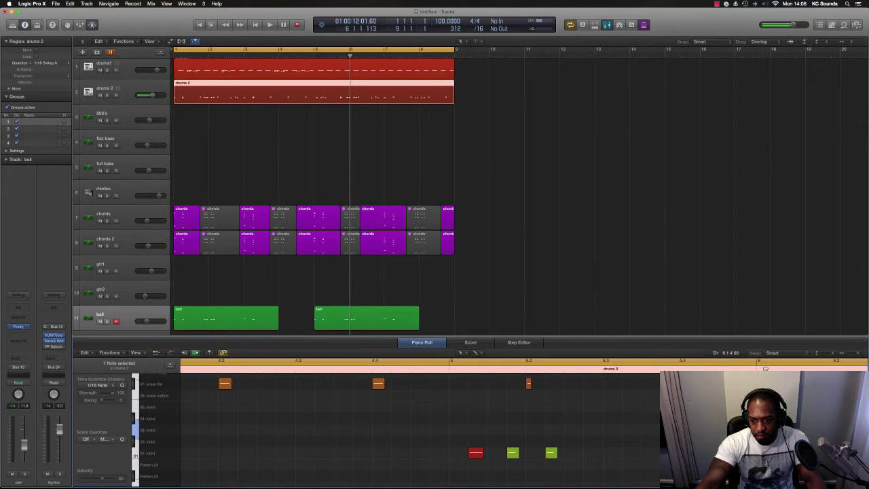
- Play the loop from bar 1 into bar 6 to check the kick pattern against the chords and bell
key(Return)
key(space)
key(super+Left)
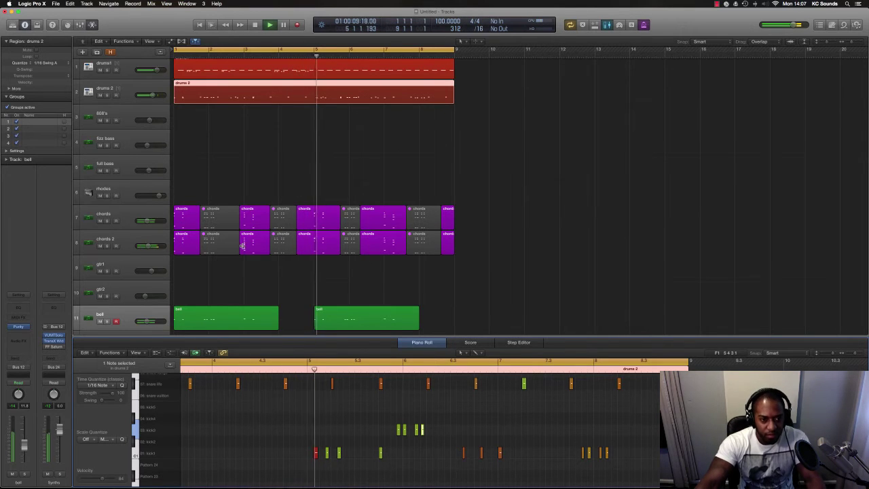
key(super+Up)
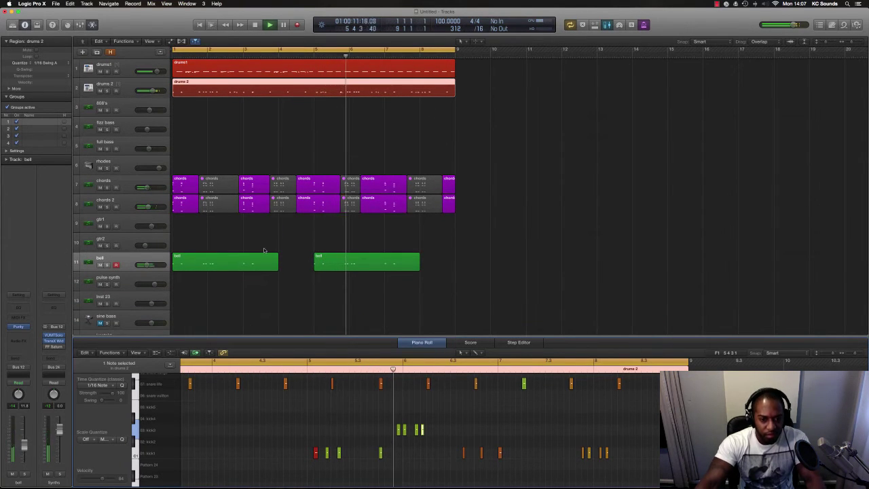
key(space)
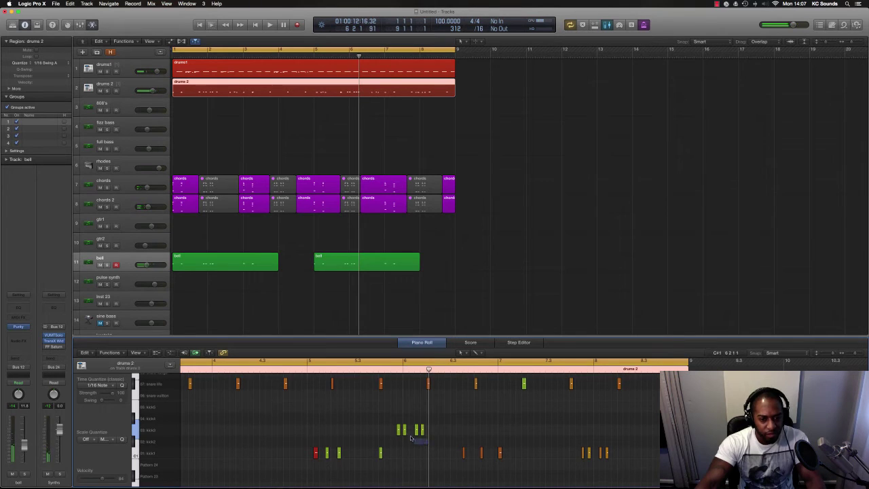
- Try moving the four kick3 notes around bar 6 one sixteenth later, and listen from just before bar 5
drag(399, 431, 405, 431)
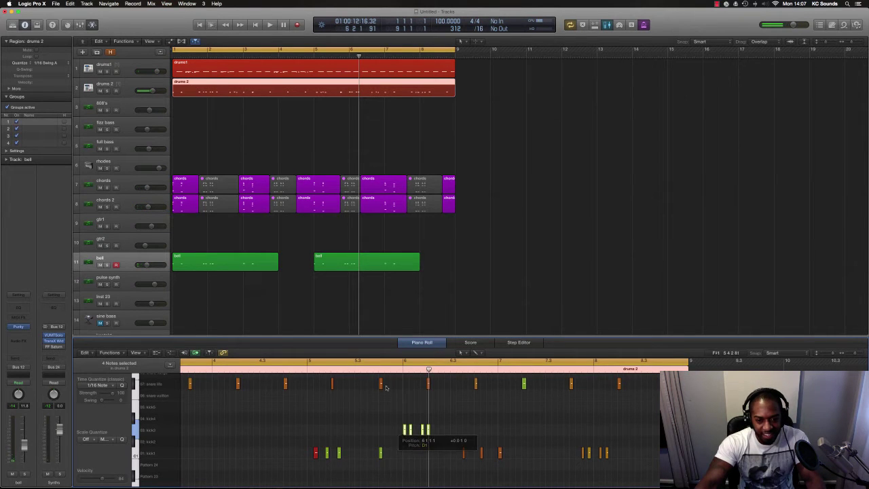
click(303, 370)
key(space)
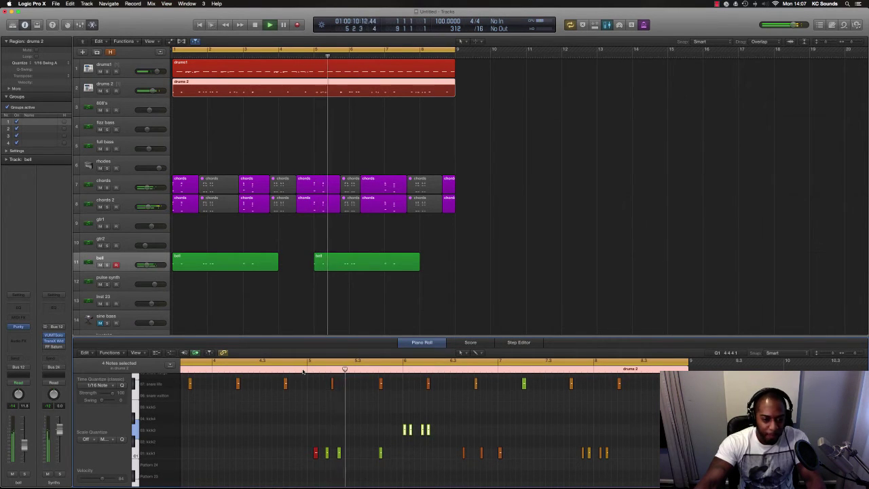
key(space)
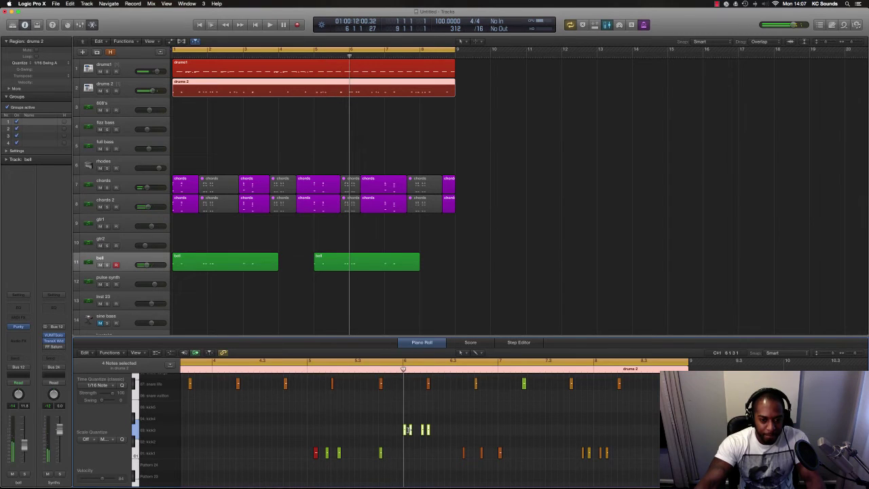
- Move the four kick3 notes two sixteenths earlier so they start just before bar 6, and play the loop
drag(401, 432, 388, 432)
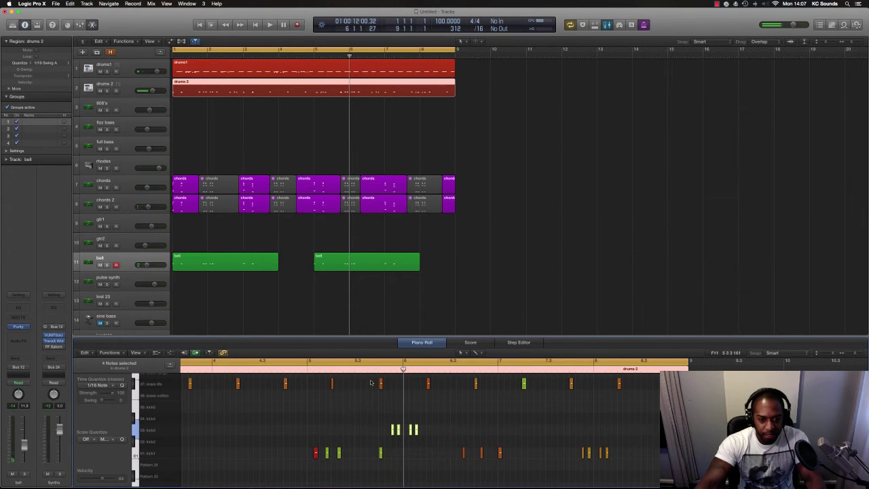
key(space)
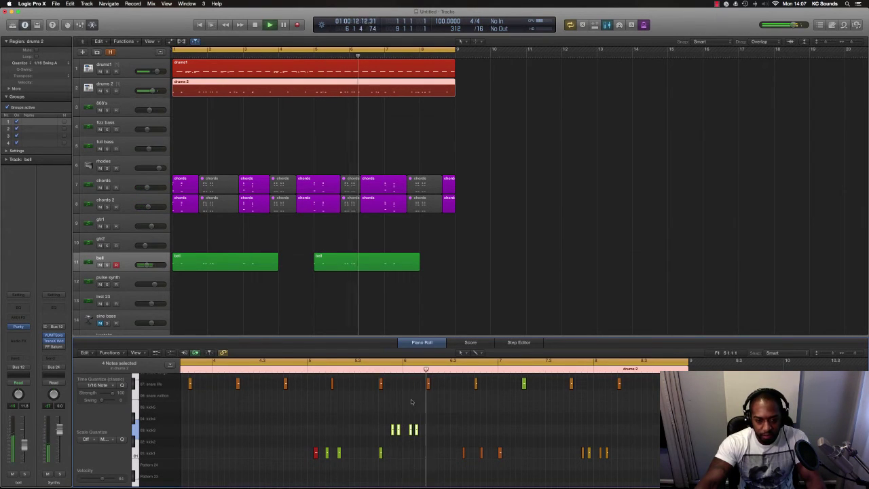
scroll(445, 432, down, 2)
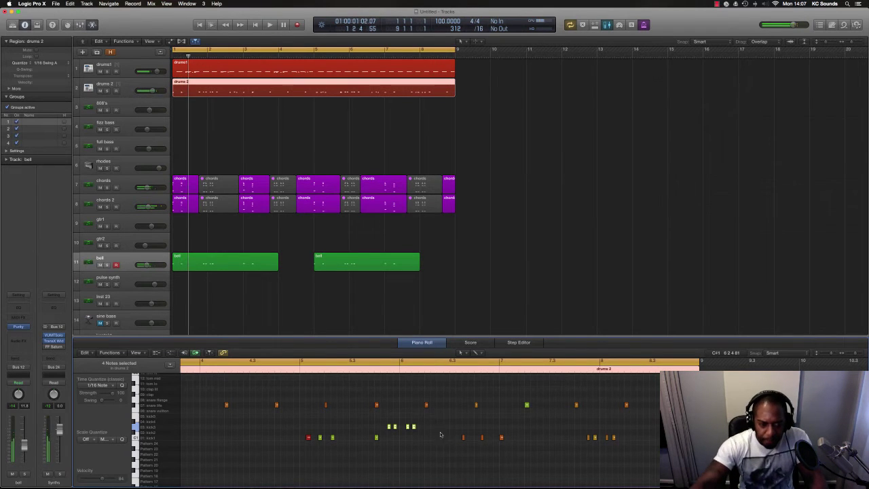
- Audition the rhodes and gtr1 tracks for another part, returning to rhodes
click(126, 164)
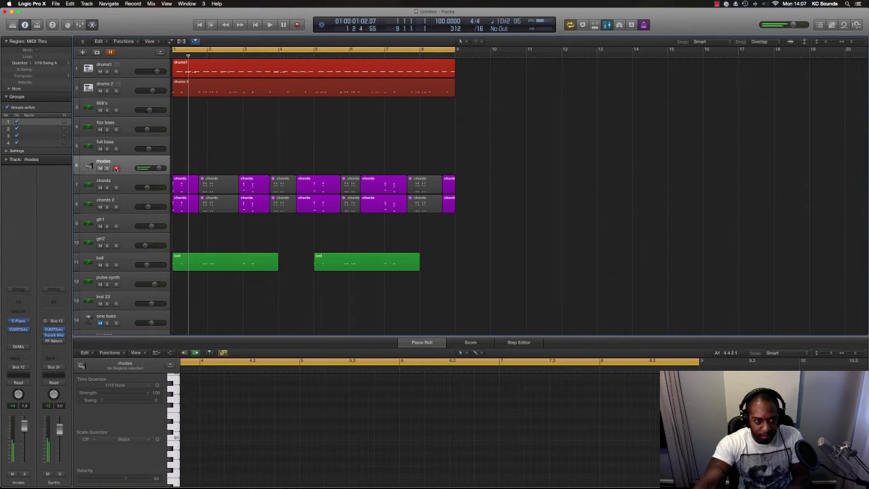
click(127, 219)
click(127, 161)
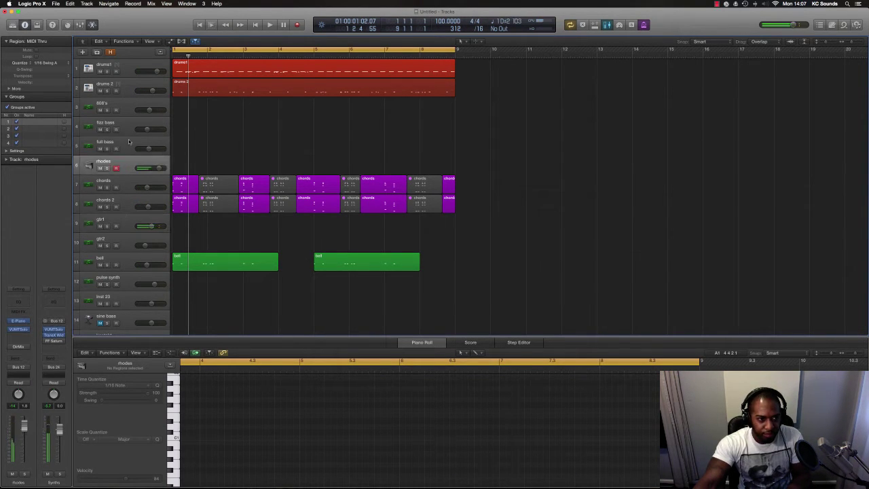
- Try out the full bass and fizz bass sounds, and set the fizz bass VUMTSolo gain to -10.3 dB
click(131, 144)
click(130, 126)
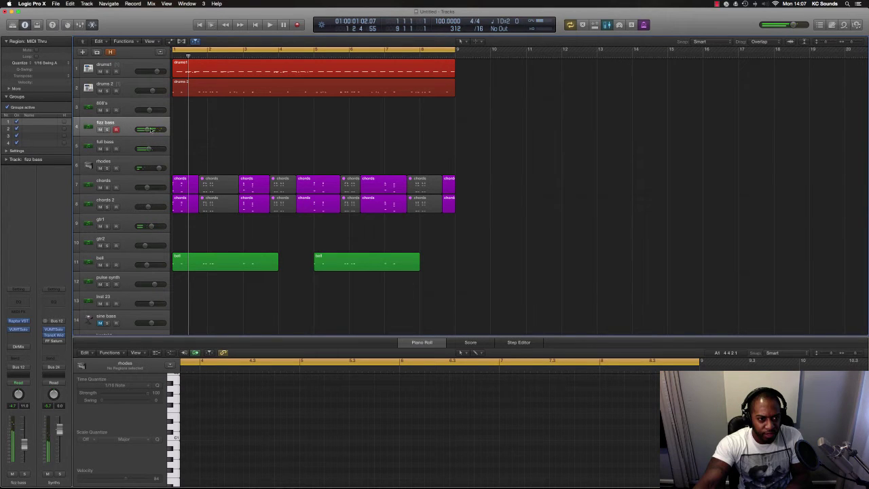
click(18, 329)
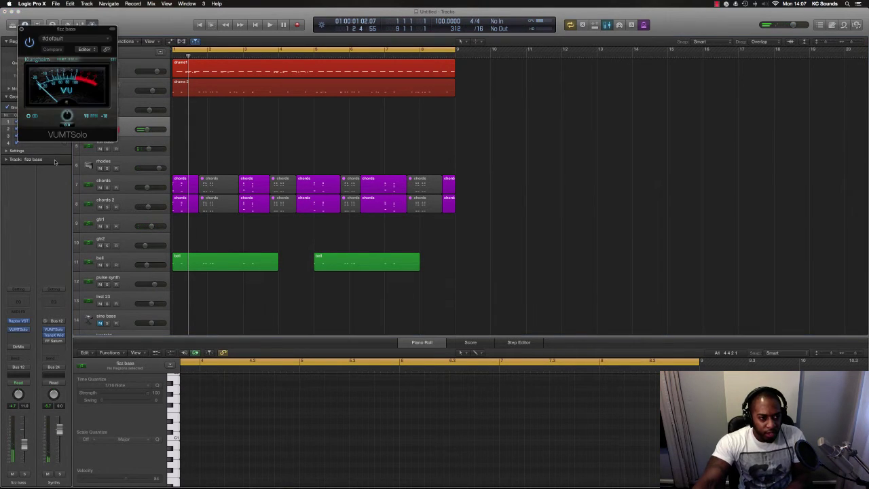
- Audition the pulse synth, Inst 23, gtr2 and gtr1 tracks
click(118, 276)
click(126, 299)
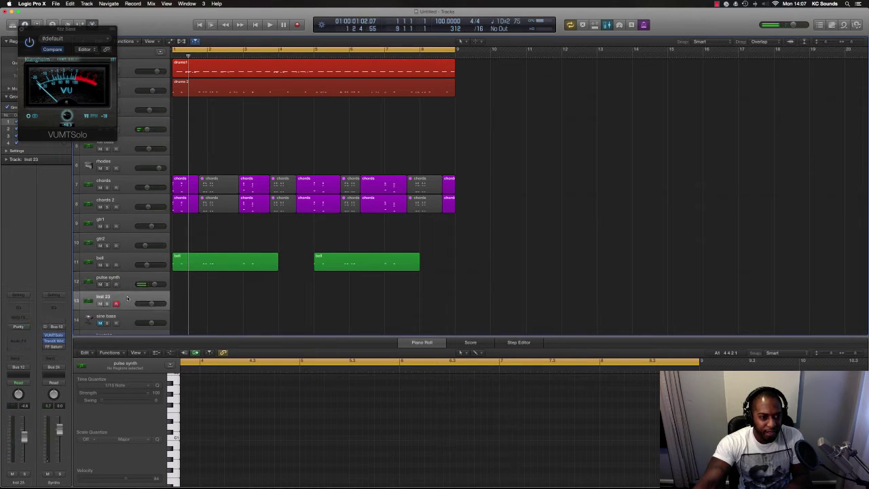
click(127, 277)
click(129, 243)
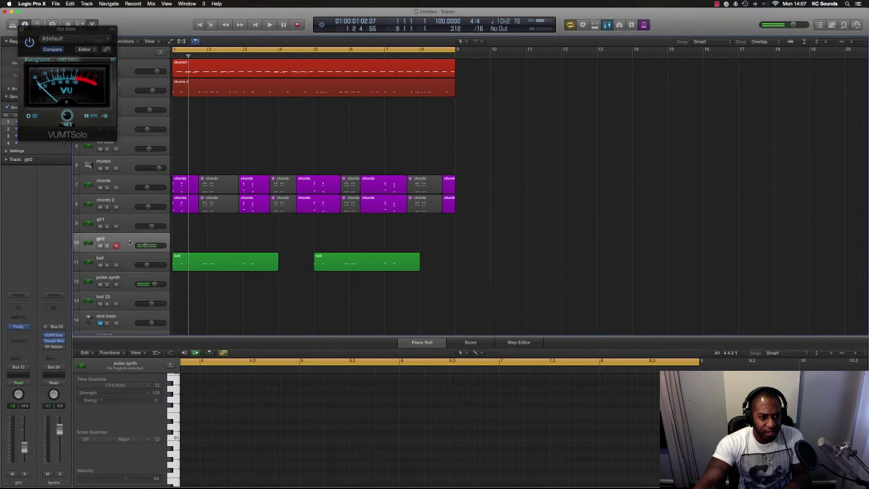
click(126, 223)
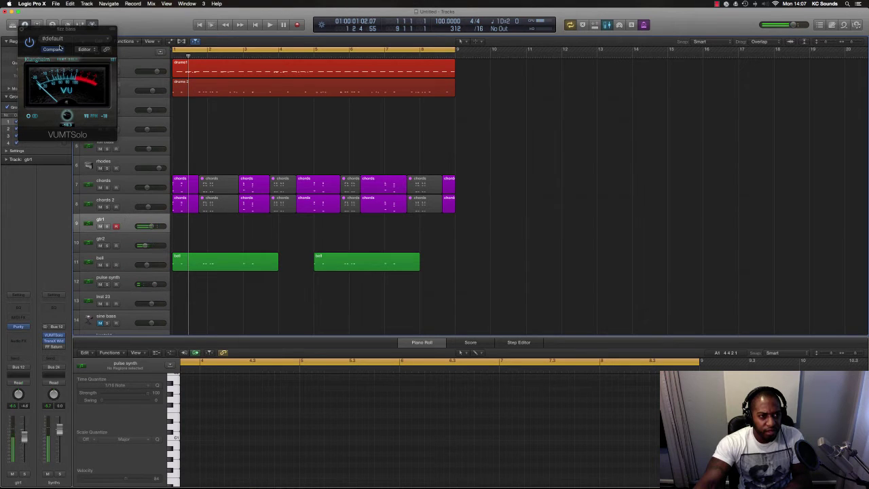
- Move the VUMTSolo window clear of the track headers and try the pads, wide bass kontakt, EXS24, Inst 13 and synths tracks
drag(52, 31, 497, 212)
scroll(158, 291, down, 2)
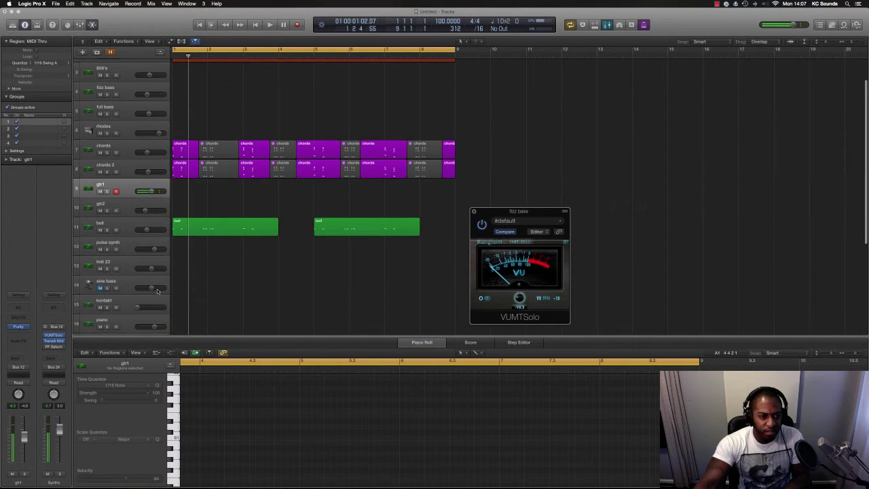
scroll(158, 291, down, 3)
click(153, 286)
scroll(140, 288, down, 4)
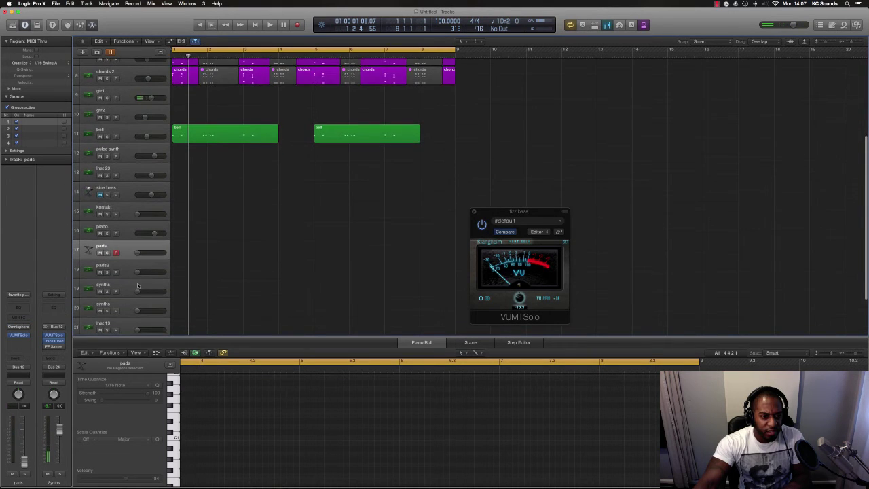
click(129, 312)
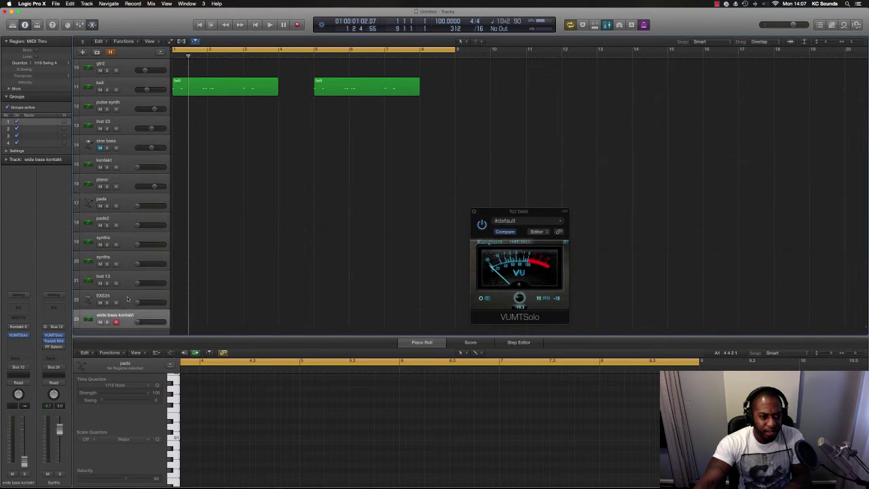
click(126, 299)
click(125, 282)
click(116, 264)
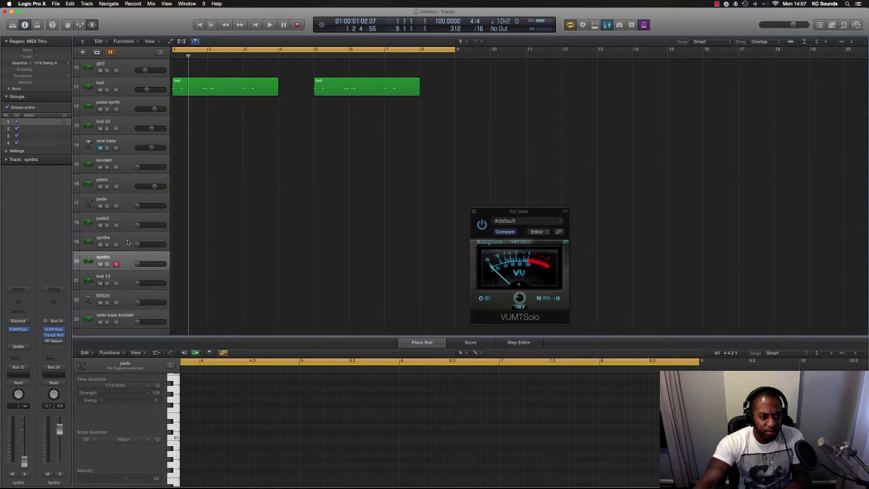
click(131, 238)
- Step up through the tracks from synths, trying the piano, pulse synth and bell sounds, and select gtr2
key(Up)
key(Up)
key(Up)
key(Up)
key(Up)
key(Up)
key(Up)
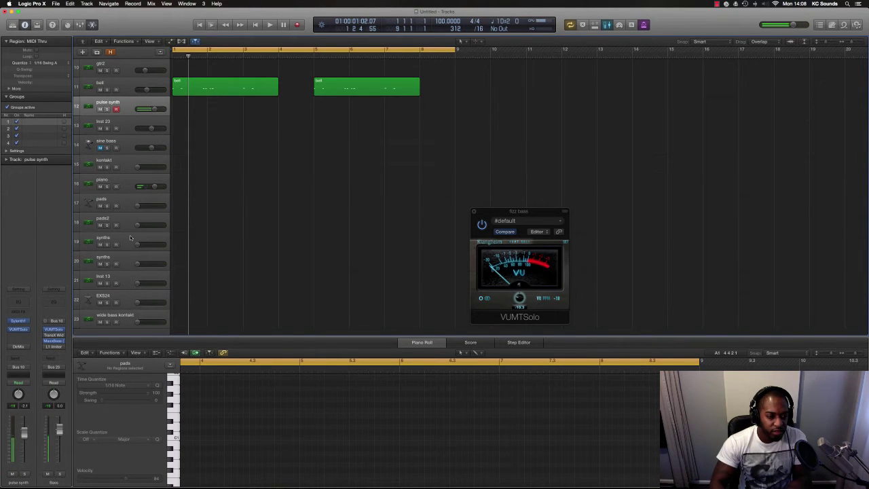
key(Up)
key(Up)
key(Up)
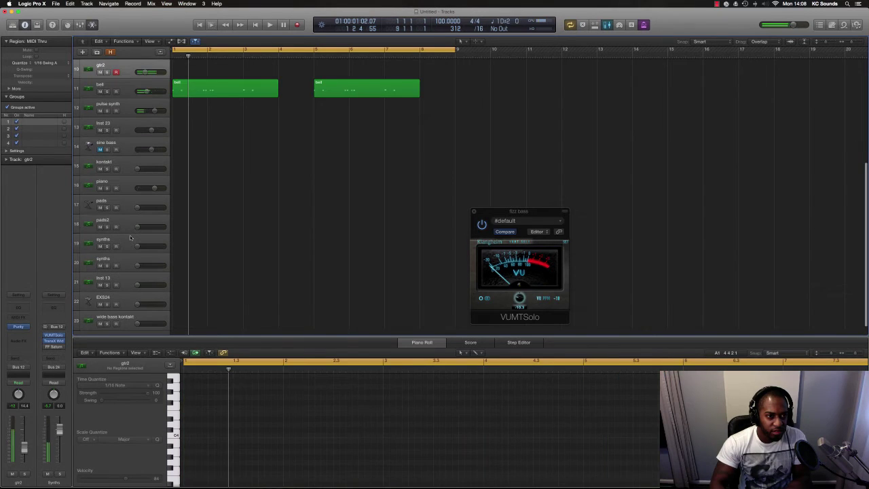
- Try the sounds on the tracks above gtr2, from chords 2 up through rhodes, and select full bass
key(Up)
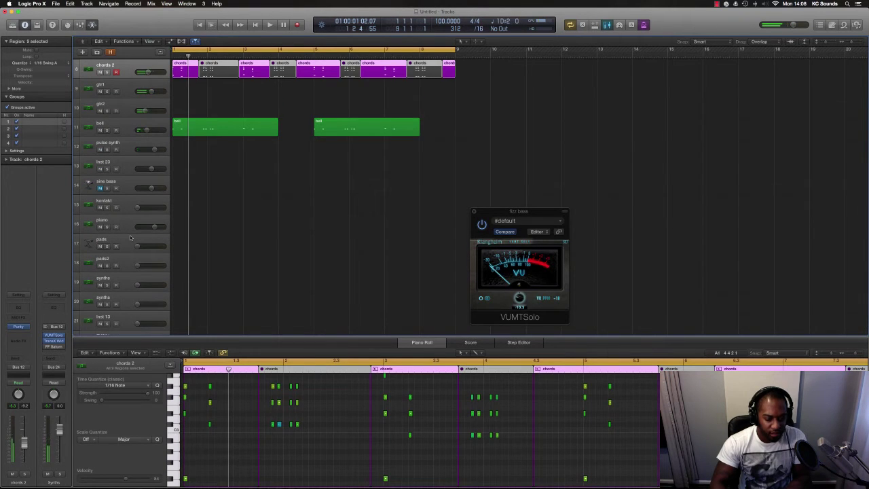
key(Up)
key(Up)
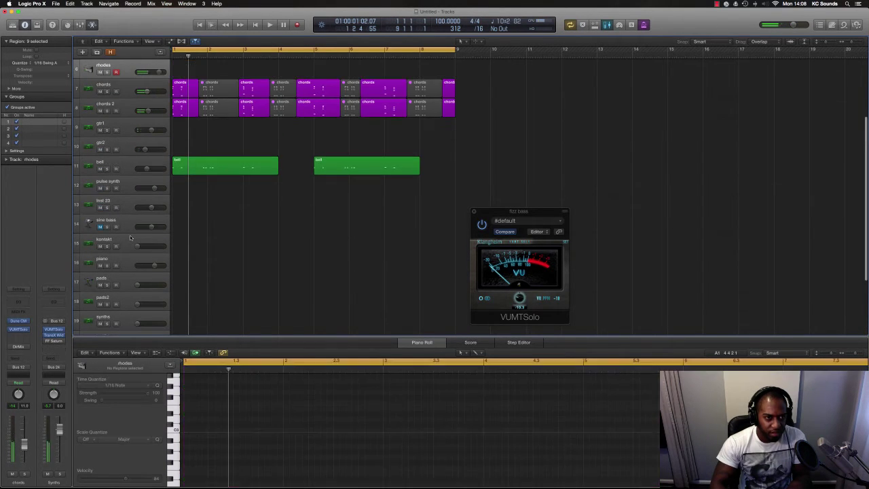
key(Up)
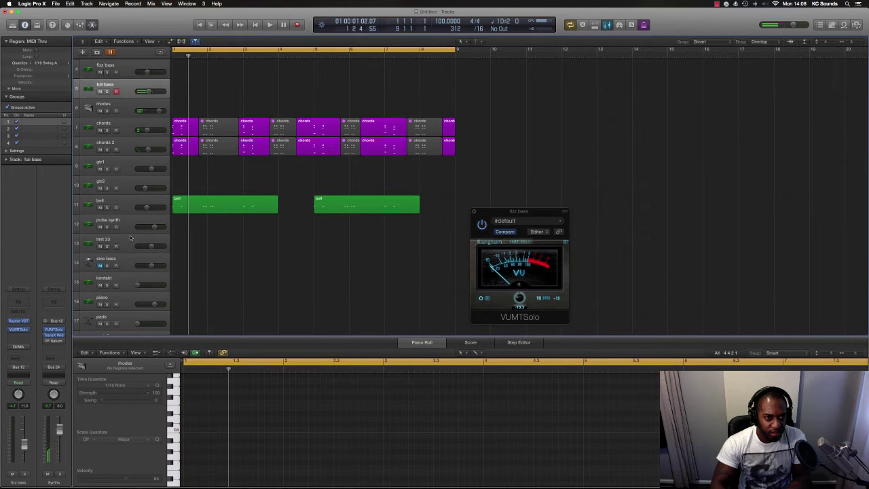
- Play a four-bar full bass take over the beat, capture it as a region and delete it
key(space)
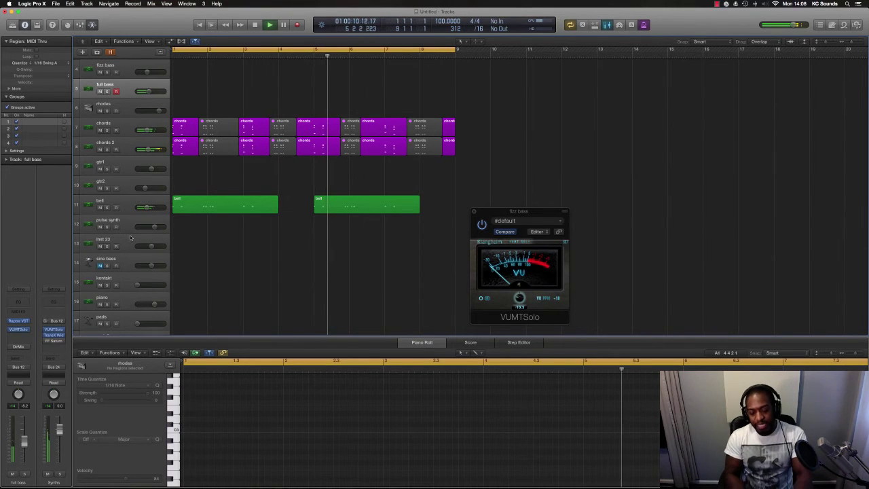
key(space)
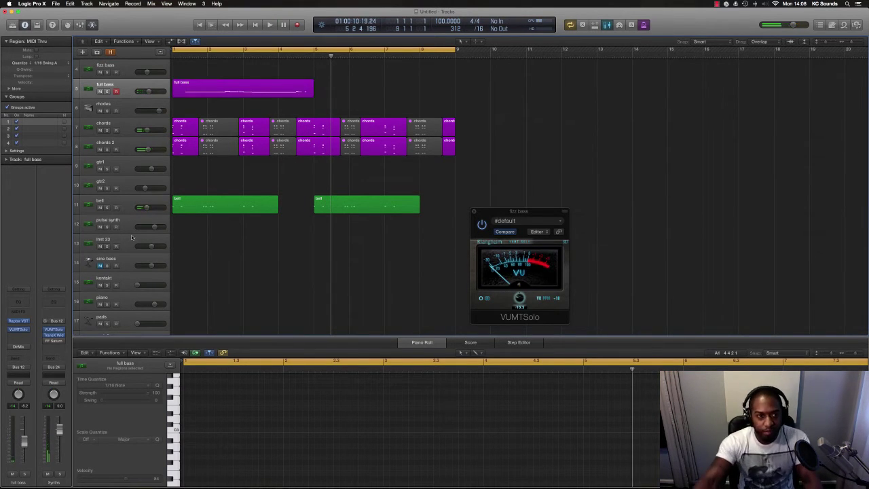
key(Delete)
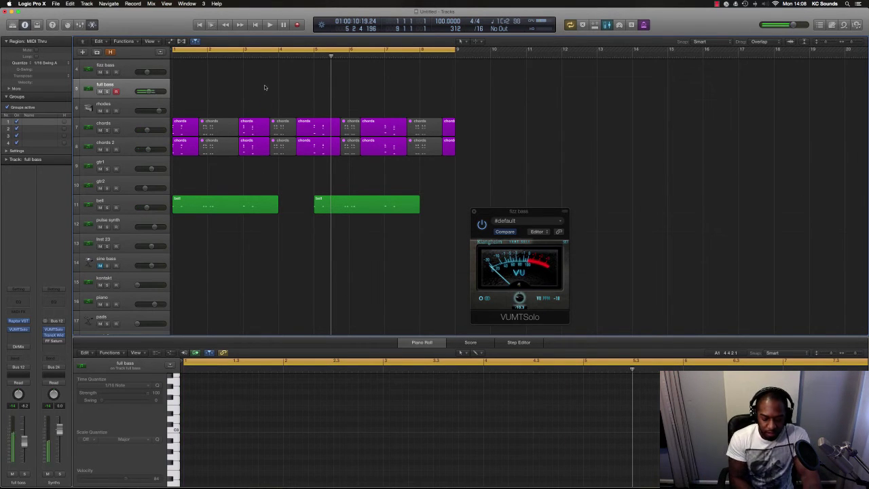
- Play a new bass line over the looping beat and capture it as a full bass region over bars 1 to 4
key(space)
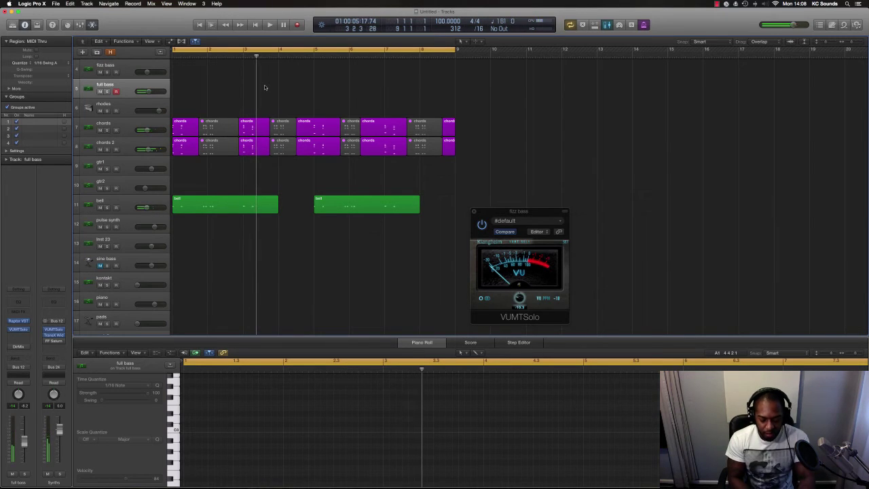
key(Return)
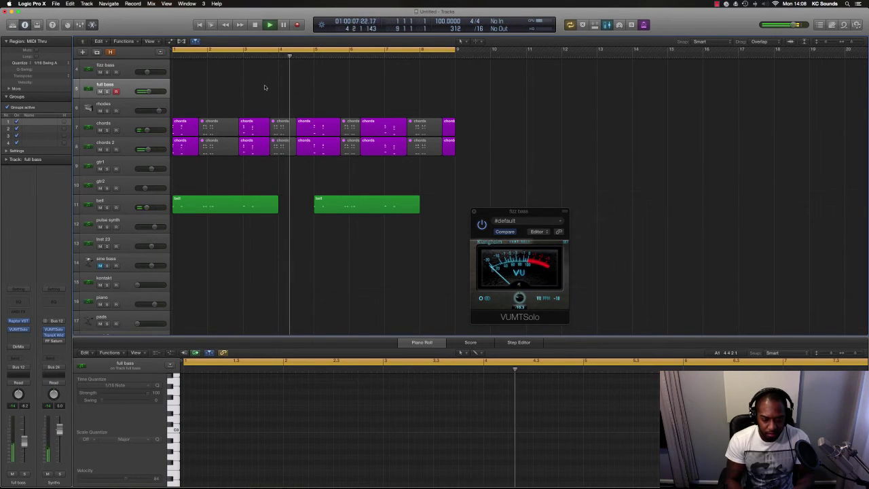
key(space)
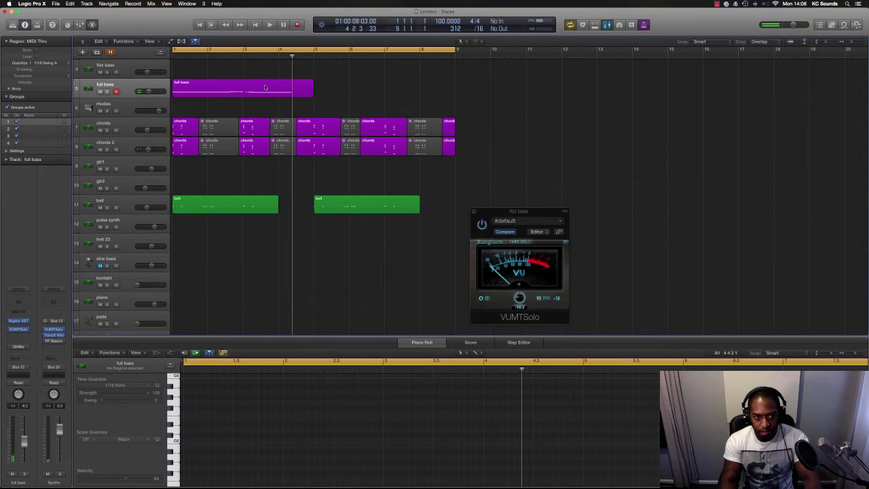
- Play back the full bass region and extend the start of its note just after bar 3 back to the barline
key(Return)
key(space)
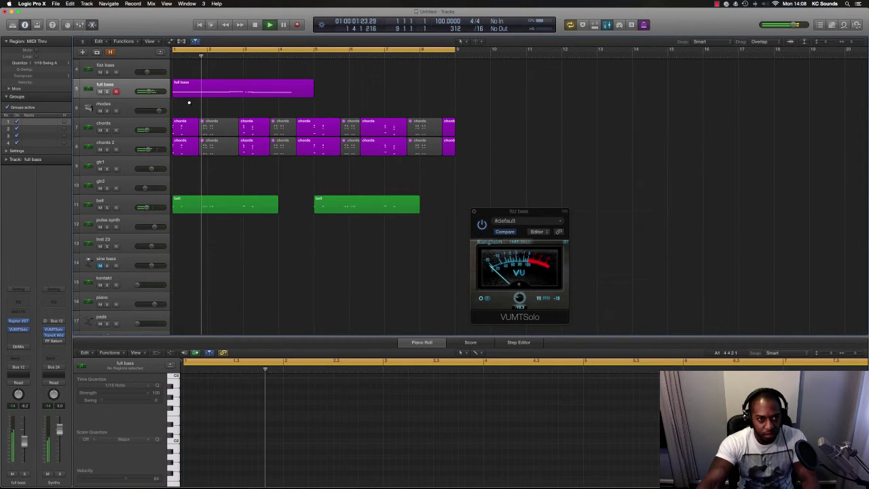
key(super+Right)
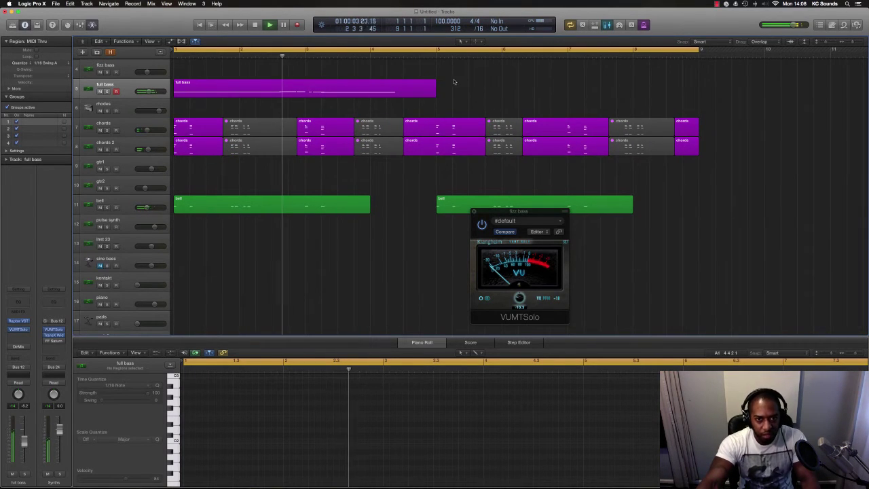
click(329, 91)
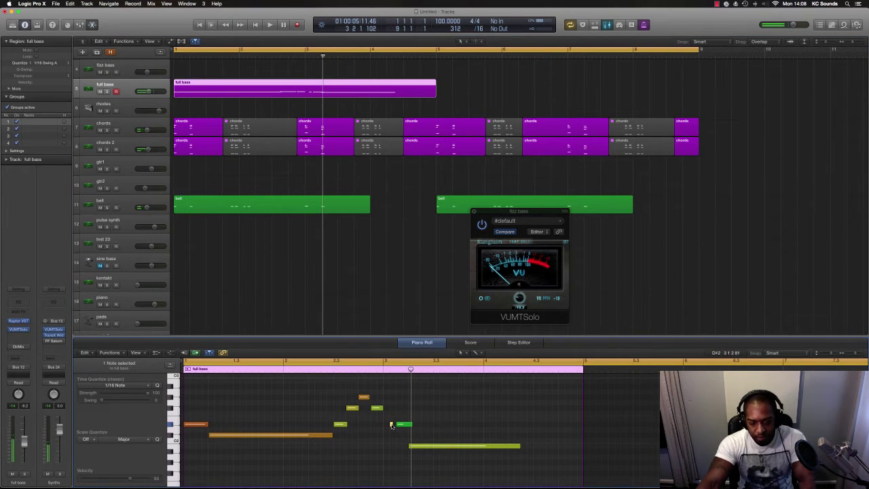
drag(396, 424, 384, 425)
- Listen to the edited bass line and copy the full bass region to bar 5 so it covers bars 5 to 8
key(space)
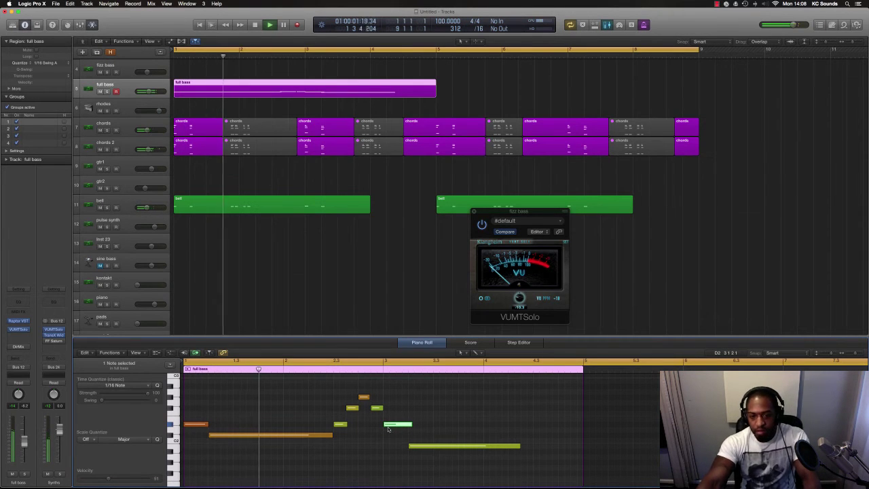
key(super+Up)
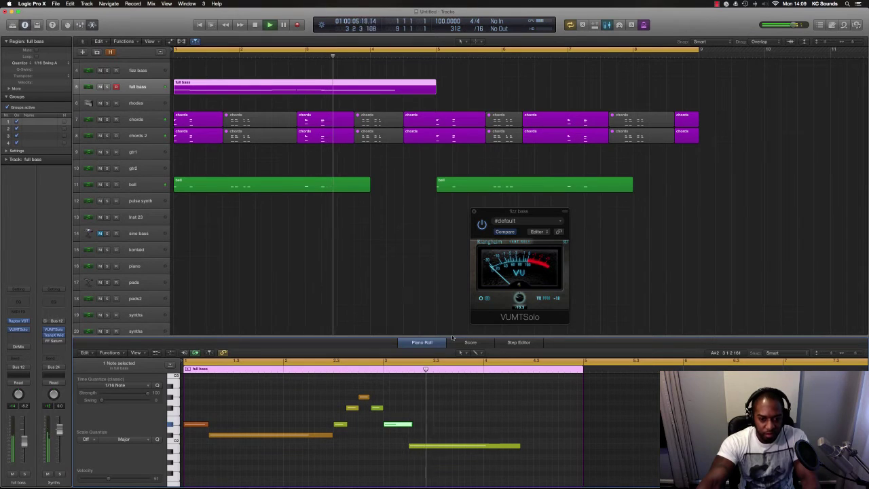
drag(298, 82, 564, 92)
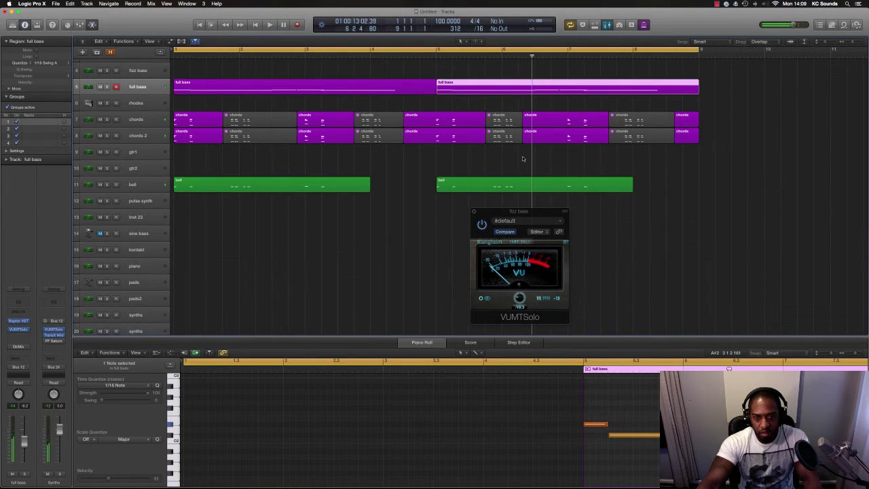
- Open the drums 2 region's notes in the Piano Roll and play the beat to check them
scroll(523, 159, up, 3)
click(564, 84)
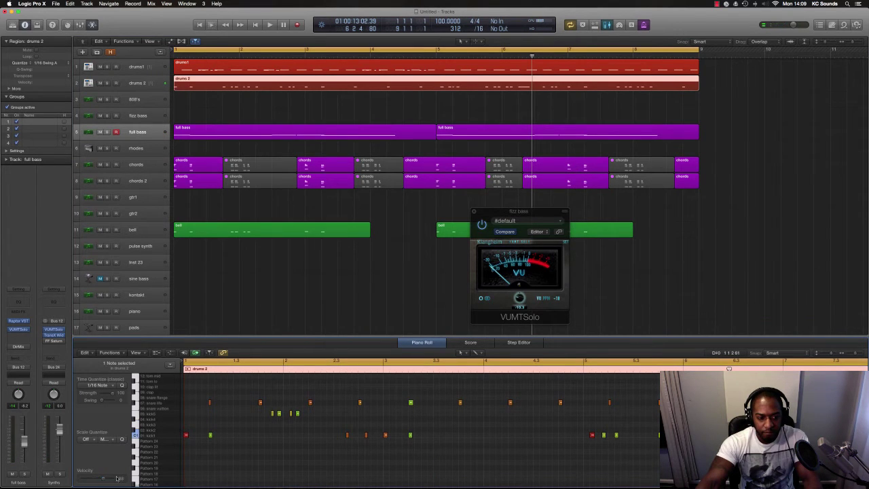
key(space)
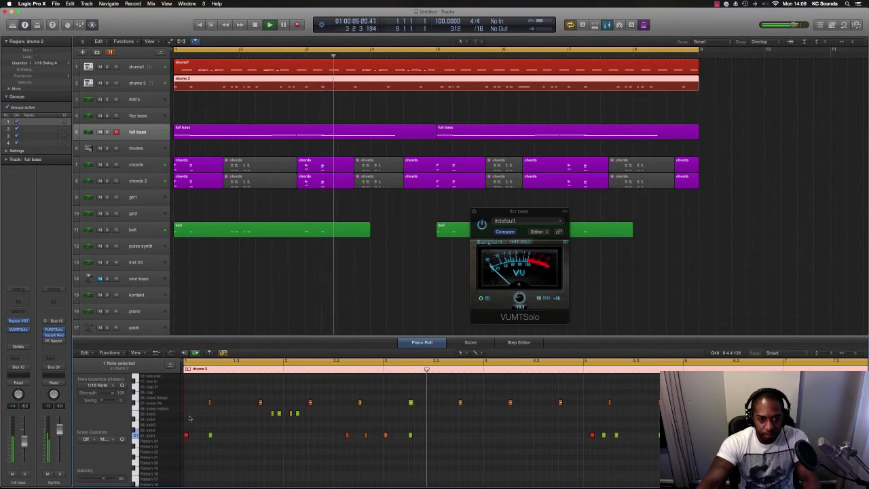
- Open Ultrabeat on drums1, set the voice below FAV KICK to -6.5 dB, and close the Ultrabeat and VUMTSolo windows
key(Up)
key(Up)
key(Up)
key(Up)
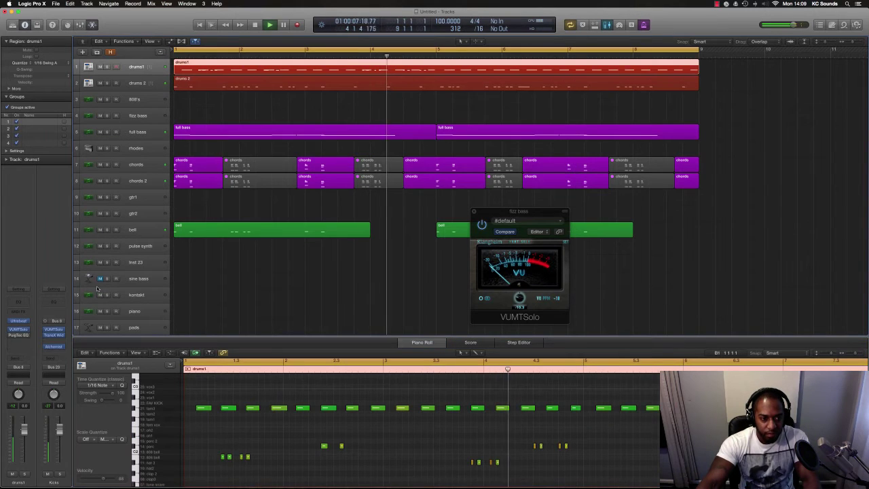
click(18, 320)
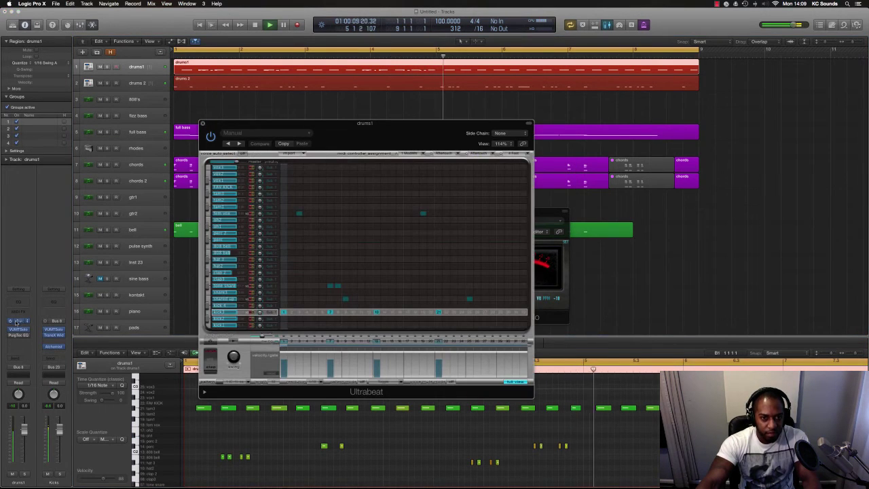
click(231, 196)
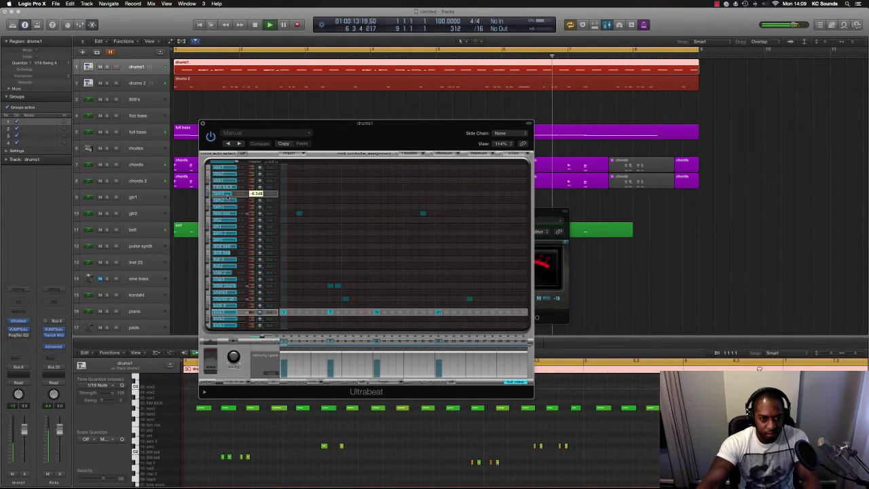
click(203, 125)
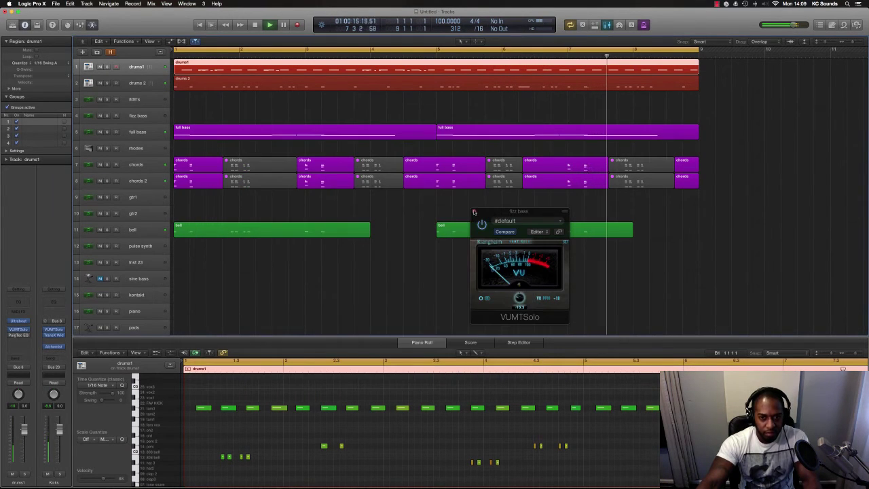
click(474, 213)
- Play a guitar part on gtr1 over the looping beat and capture it as an eight-bar region
key(super+Down)
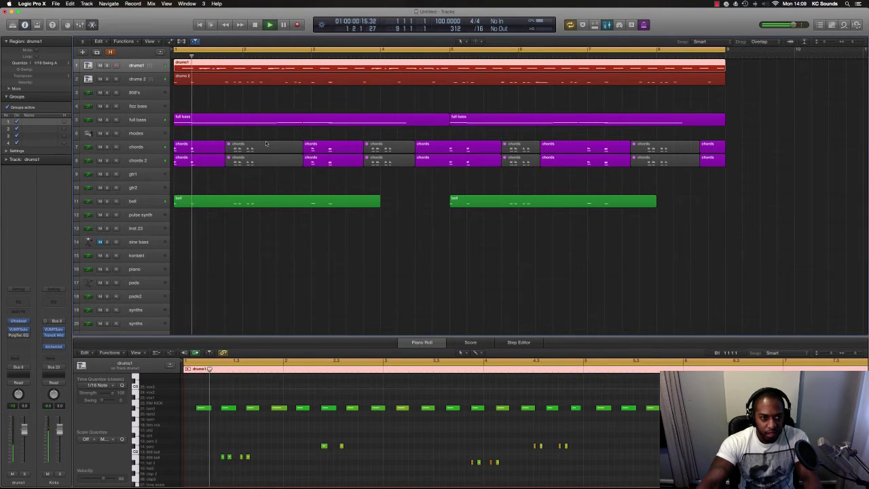
click(143, 174)
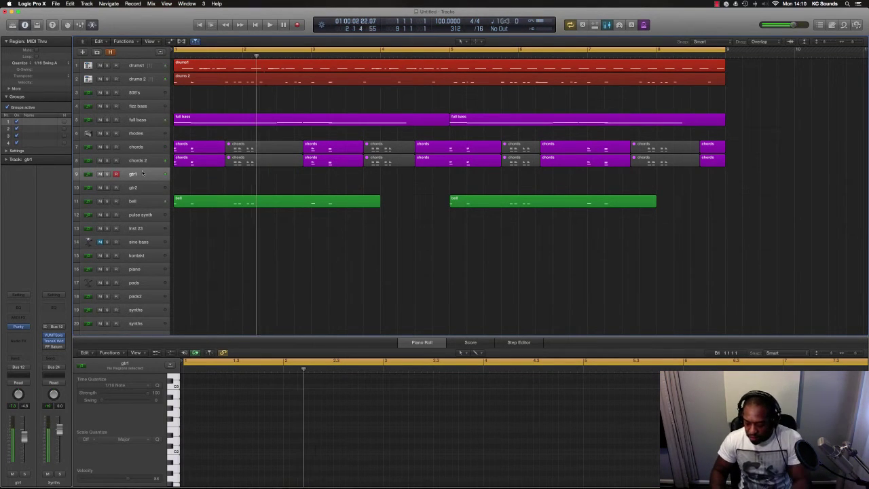
key(space)
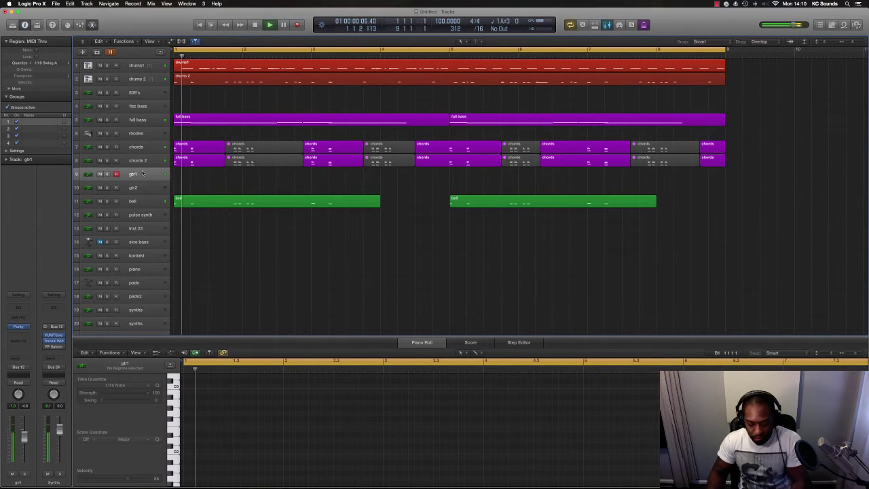
key(space)
key(shift+r)
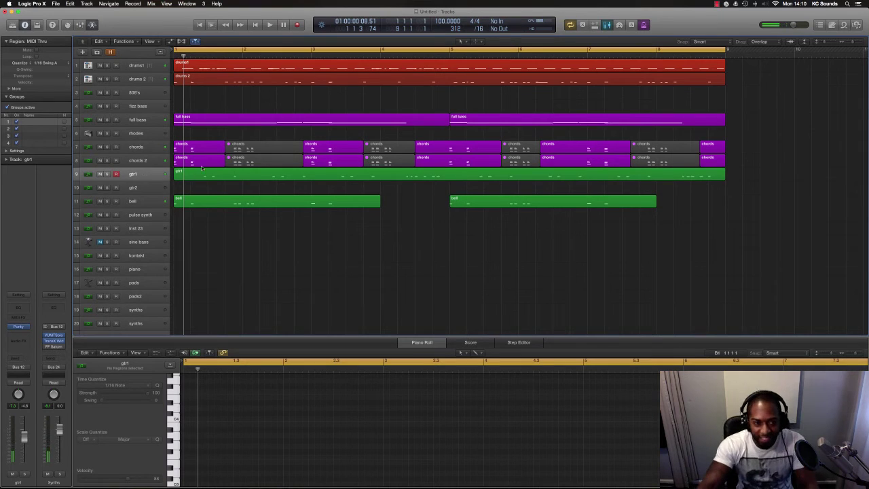
- Select gtr2, try its sound against the beat, and delete the captured gtr1 region
click(153, 184)
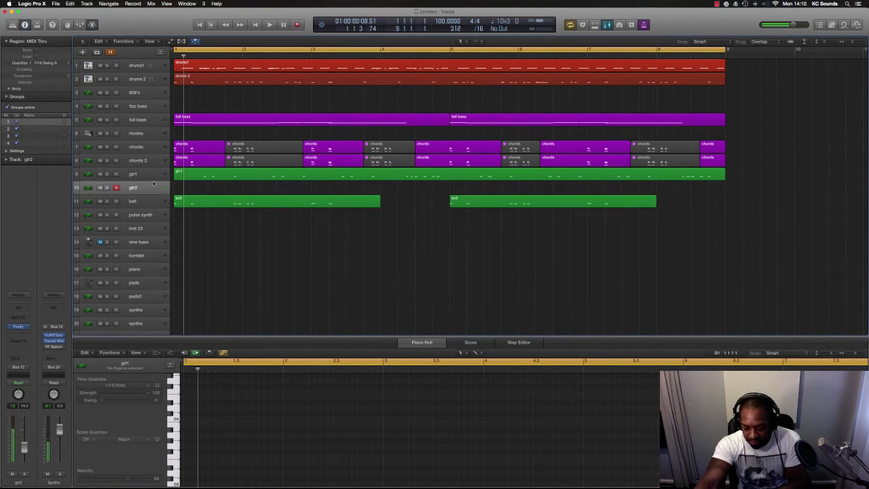
key(space)
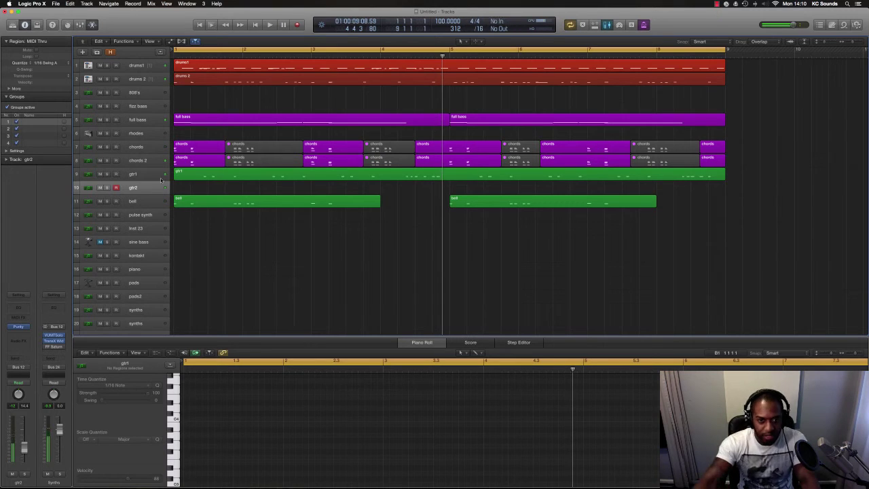
click(413, 179)
key(Delete)
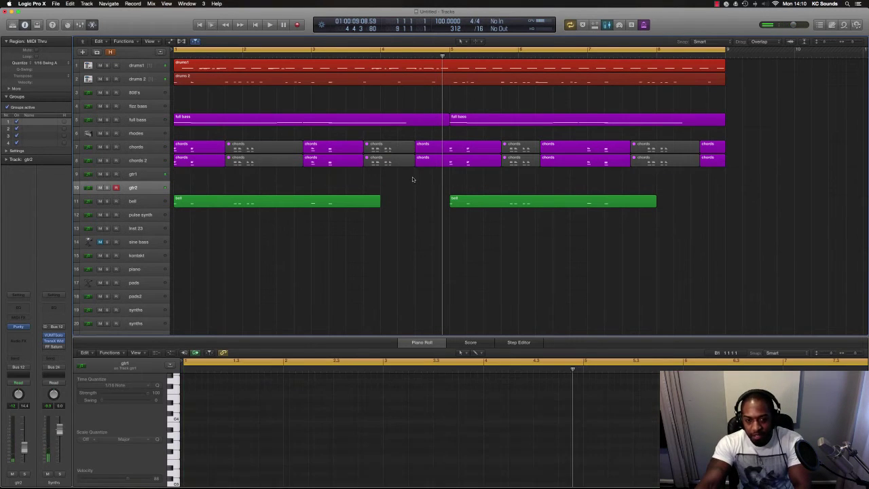
- Rehearse a guitar part on gtr2 over the beat, starting from bar 1
key(super+Down)
key(super+Right)
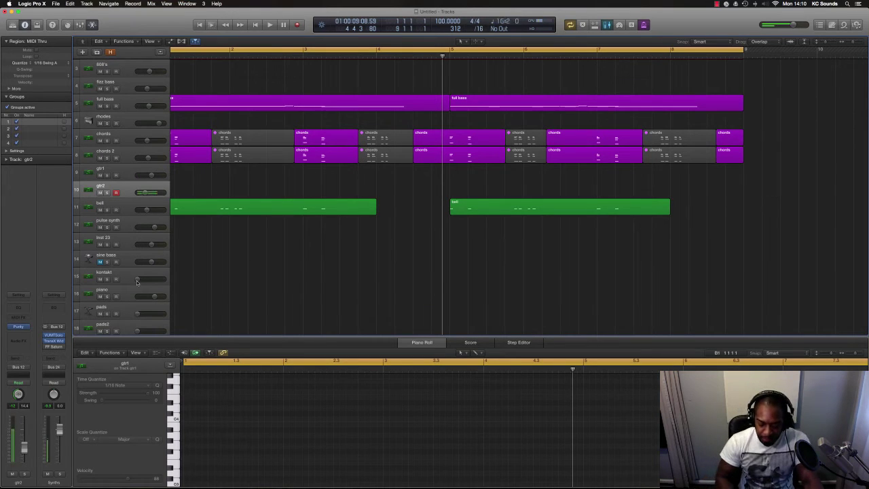
key(Return)
key(space)
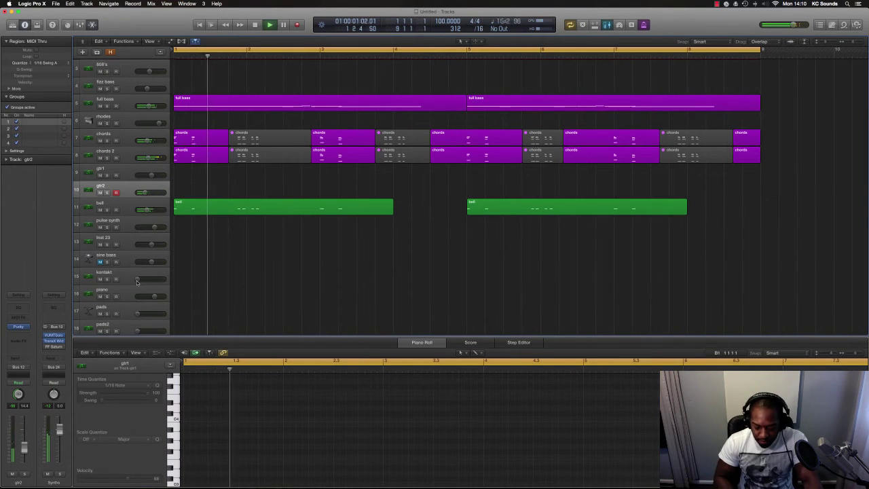
key(Return)
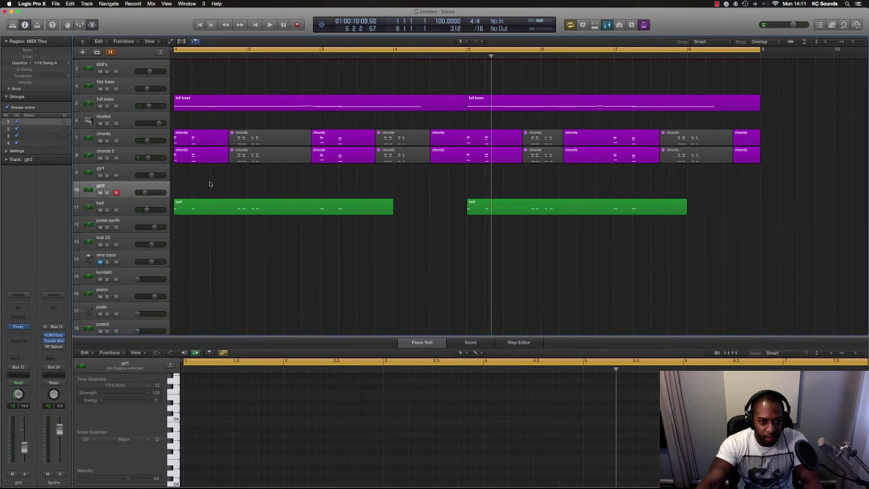
scroll(209, 182, up, 3)
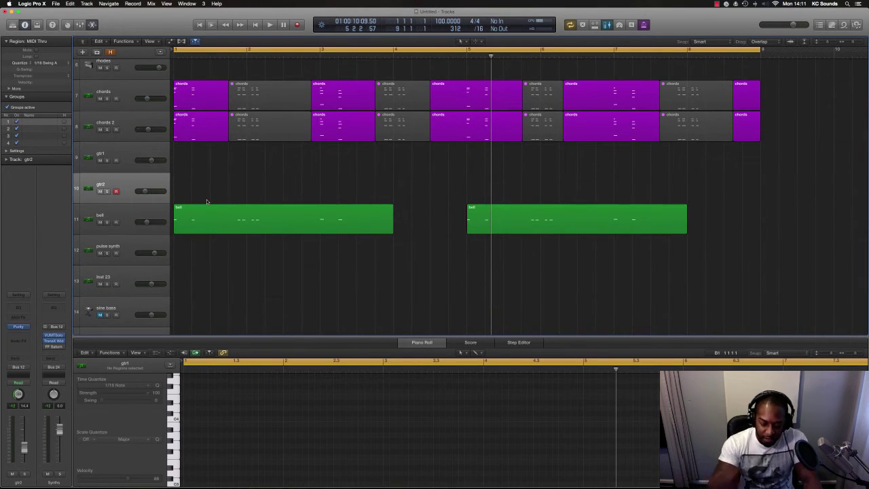
key(space)
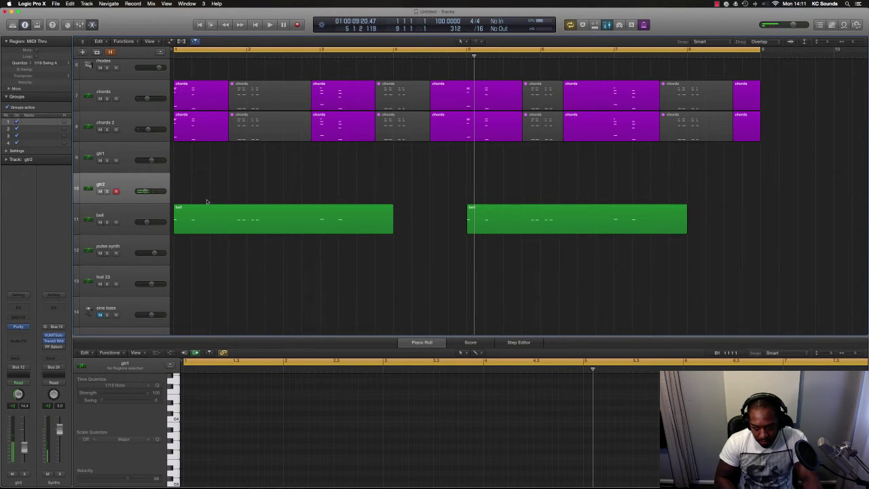
- Play the gtr2 part over the looping beat and capture it as a four-bar region
key(Return)
key(space)
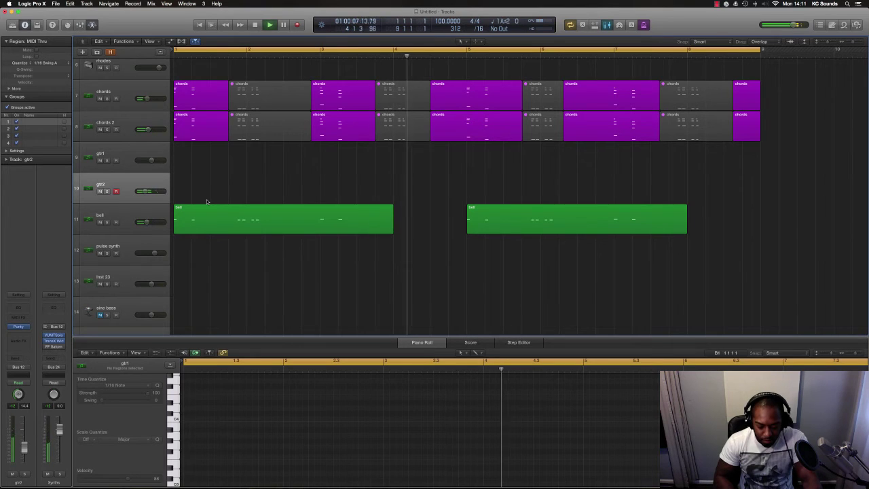
key(space)
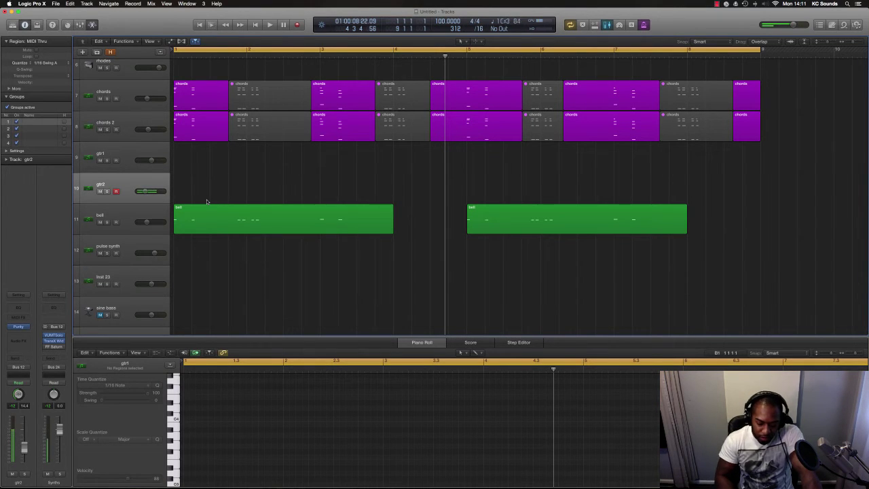
key(space)
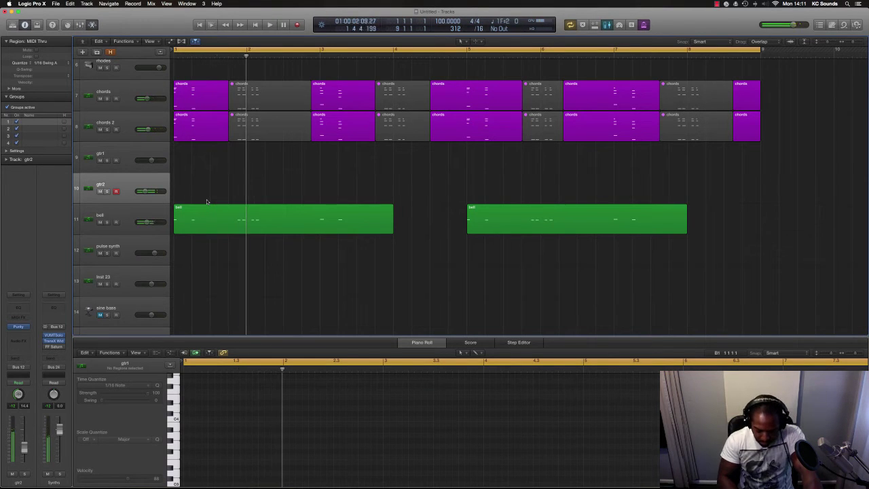
key(Return)
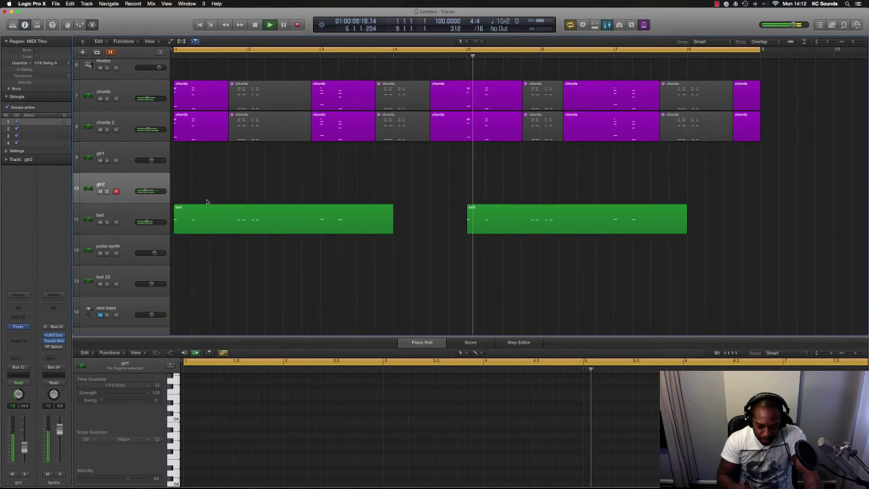
key(shift+r)
key(Return)
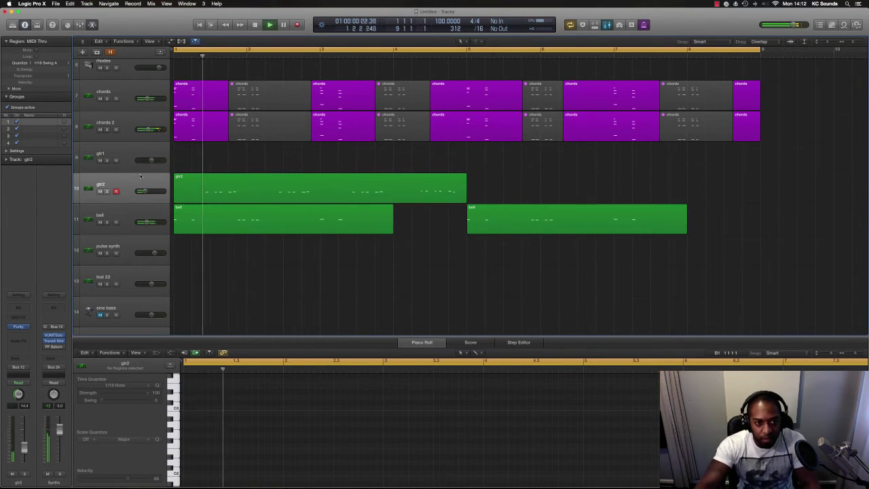
- Select gtr1, play a doubling guitar part over the beat, and capture it as a four-bar region
click(125, 153)
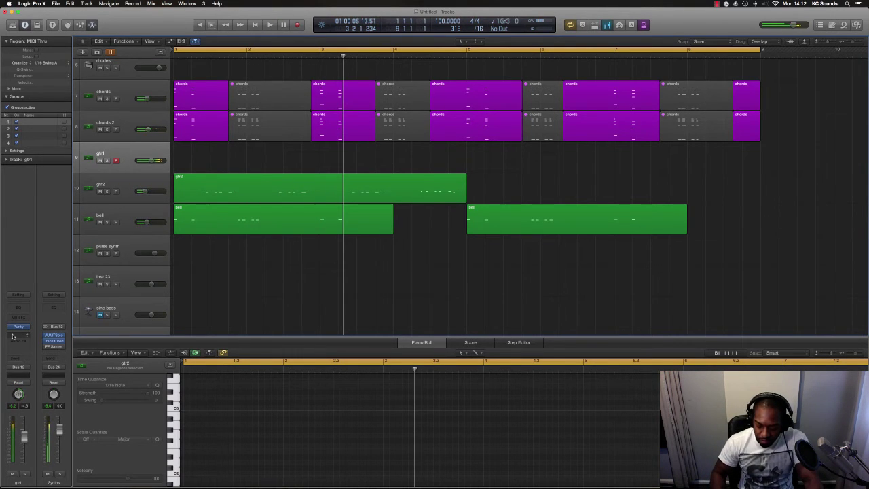
key(space)
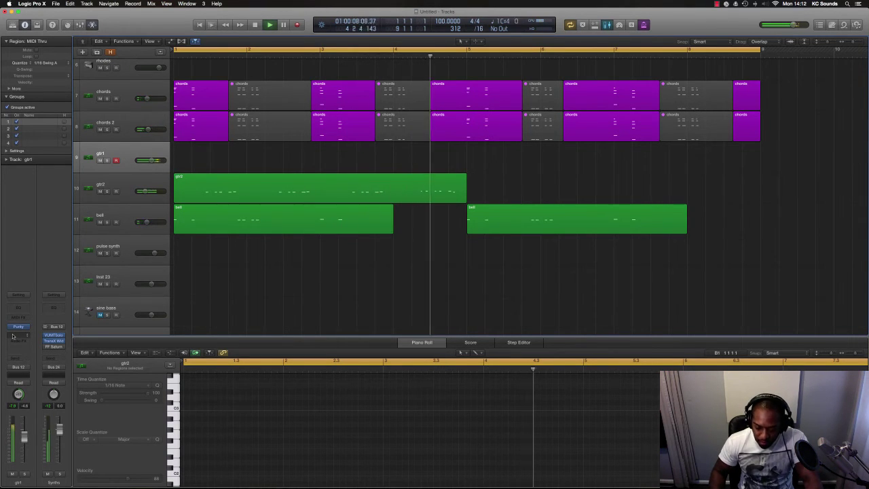
key(space)
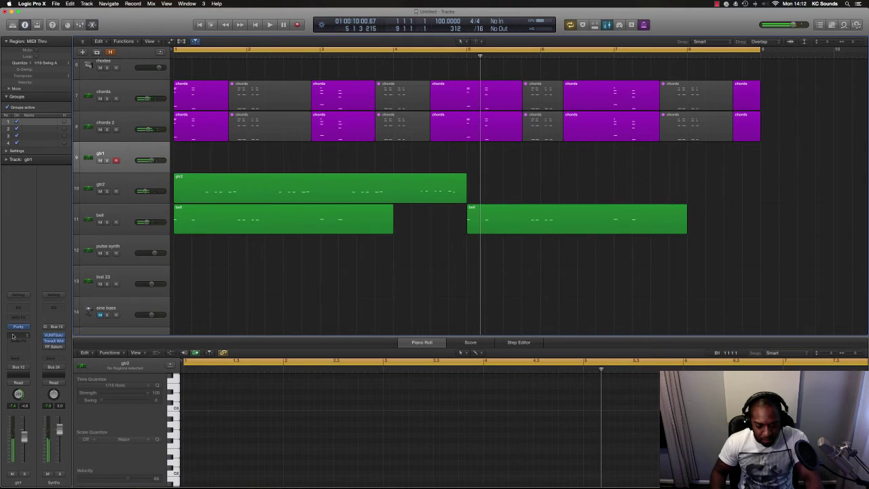
key(shift+r)
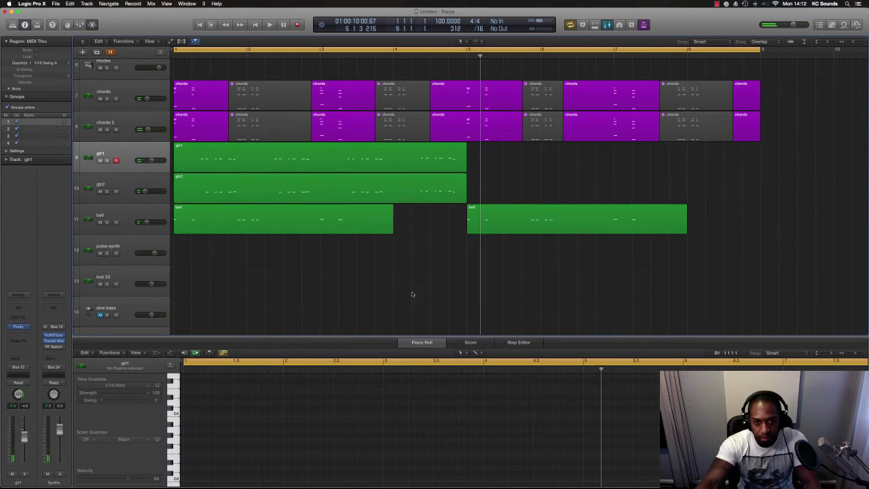
- Copy the four-bar gtr1 and gtr2 regions to bar 5 to fill the eight-bar loop
drag(469, 172, 373, 145)
drag(611, 149, 653, 145)
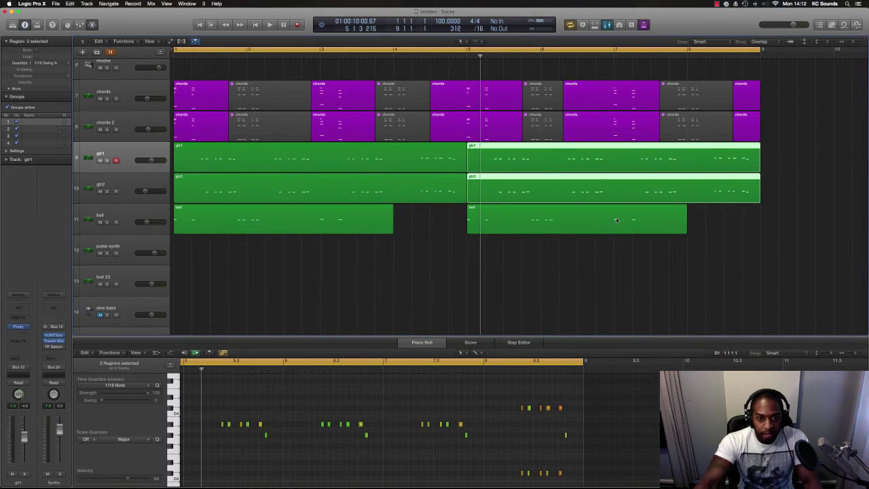
key(super+Left)
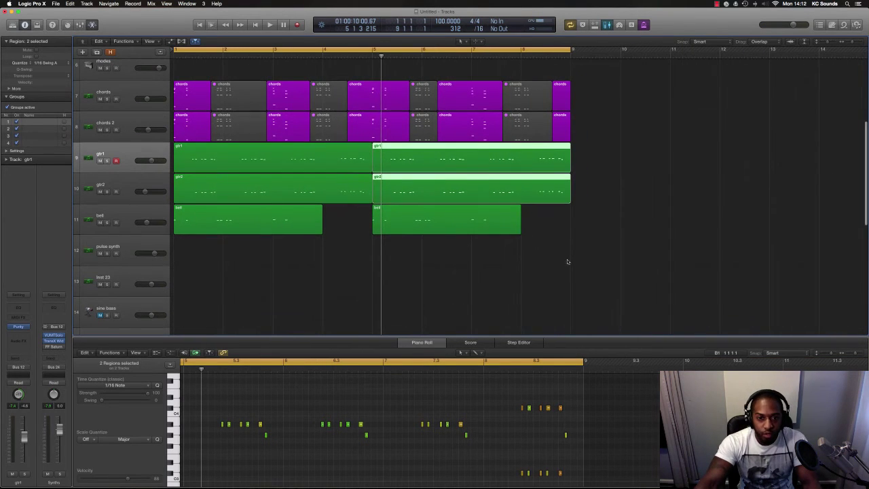
key(super+Up)
key(super+Up)
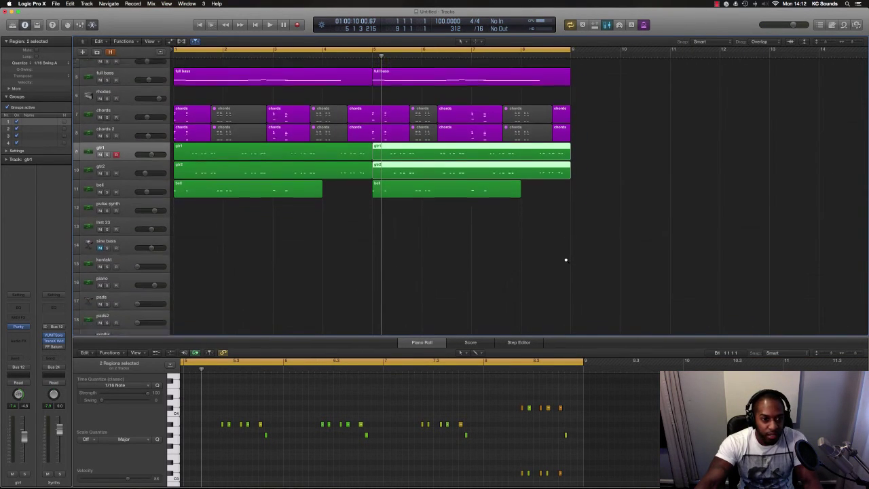
key(super+Up)
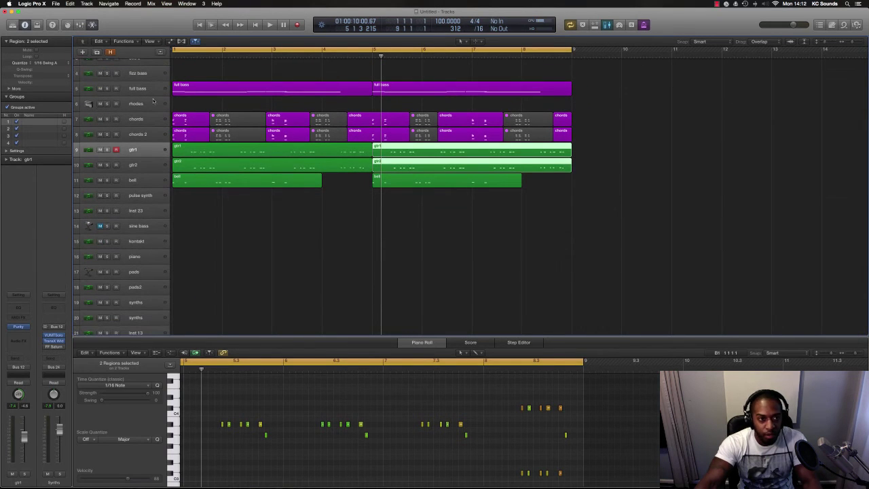
- Select the 808's track and try its sound against the beat from bar 1
click(145, 104)
key(super+Up)
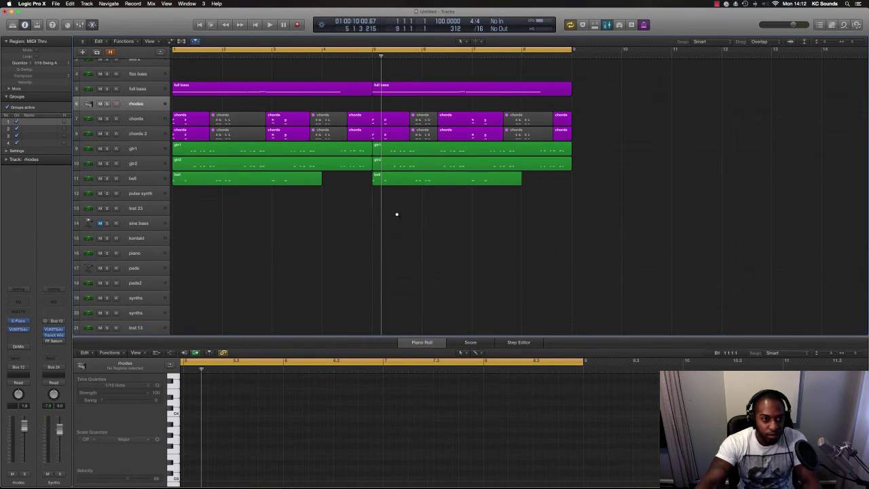
key(super+Left)
key(super+Down)
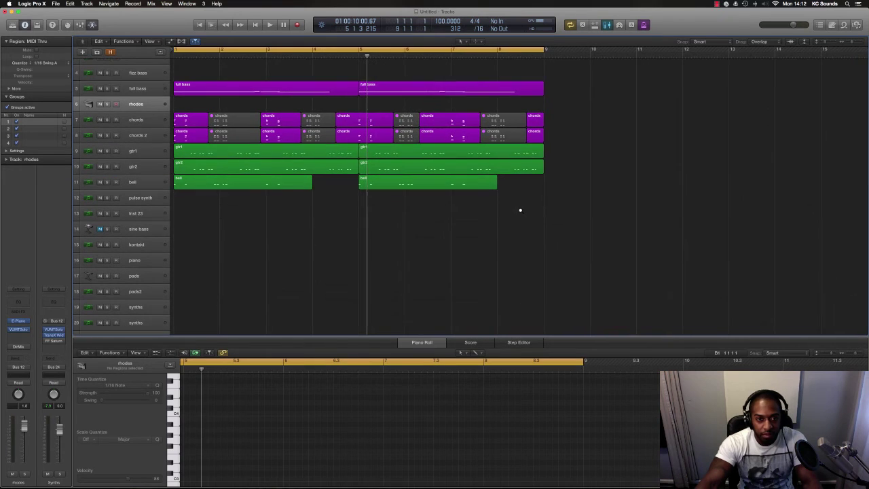
key(super+Left)
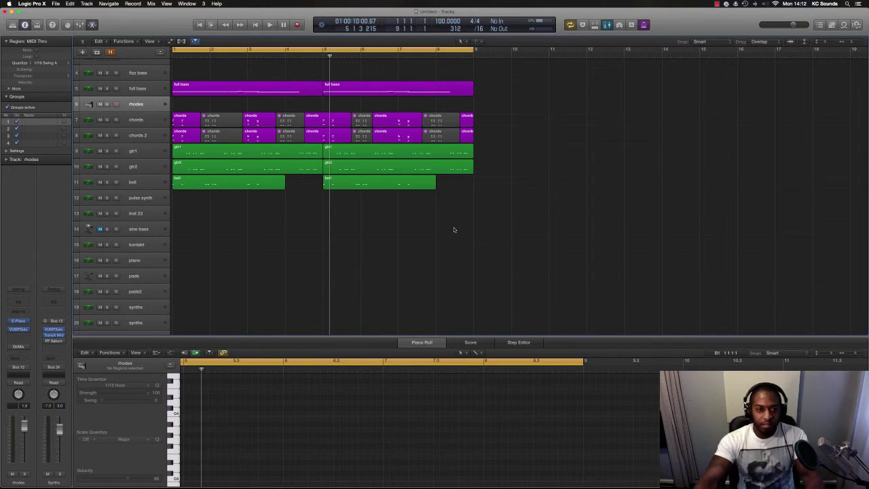
key(super+Up)
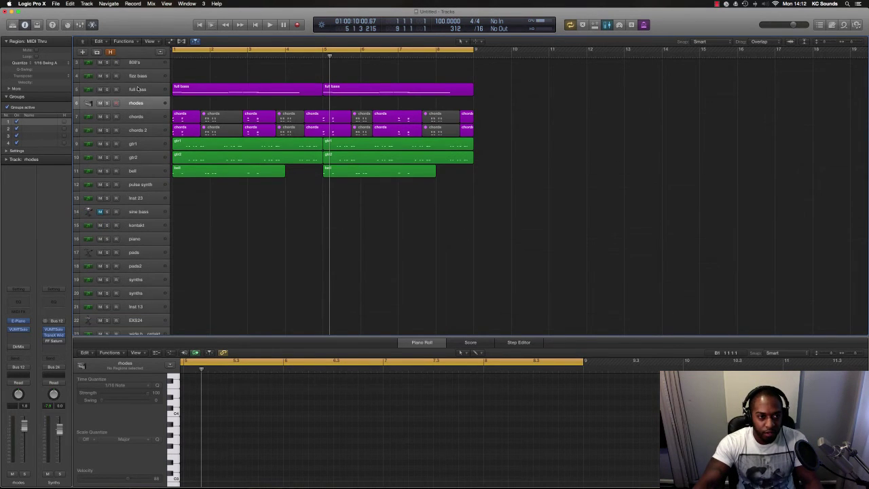
scroll(136, 136, up, 1)
click(140, 64)
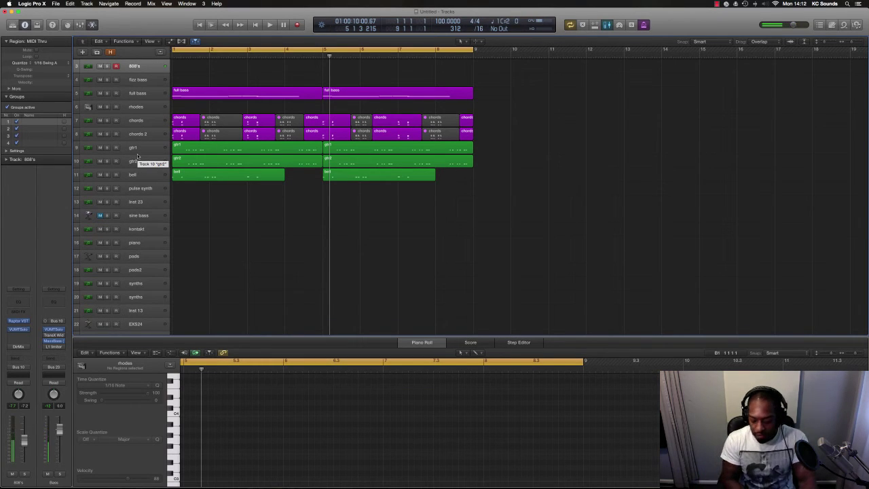
key(Return)
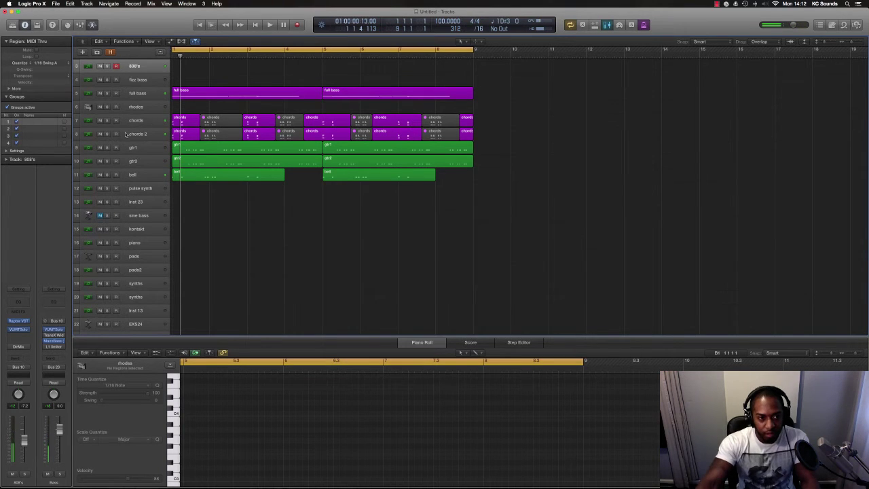
- Move the chords 2 regions out to bar 11 and mute the chords 2 and full bass tracks
drag(499, 135, 548, 130)
key(space)
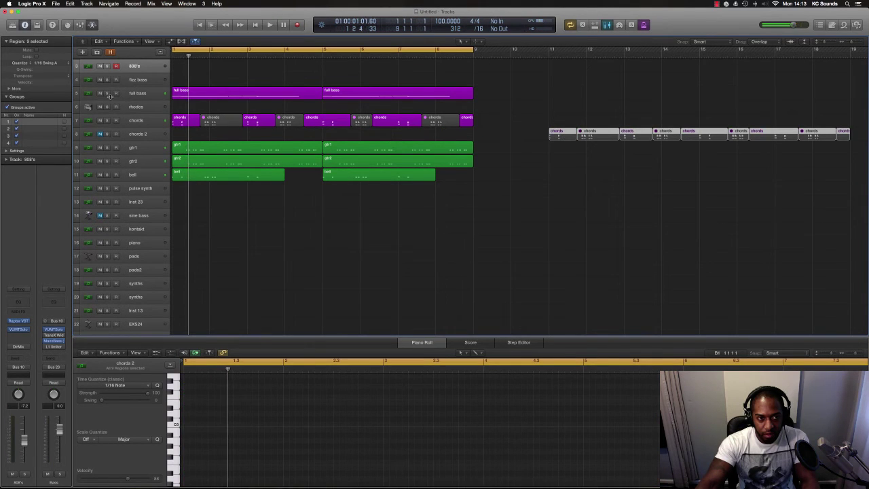
key(Return)
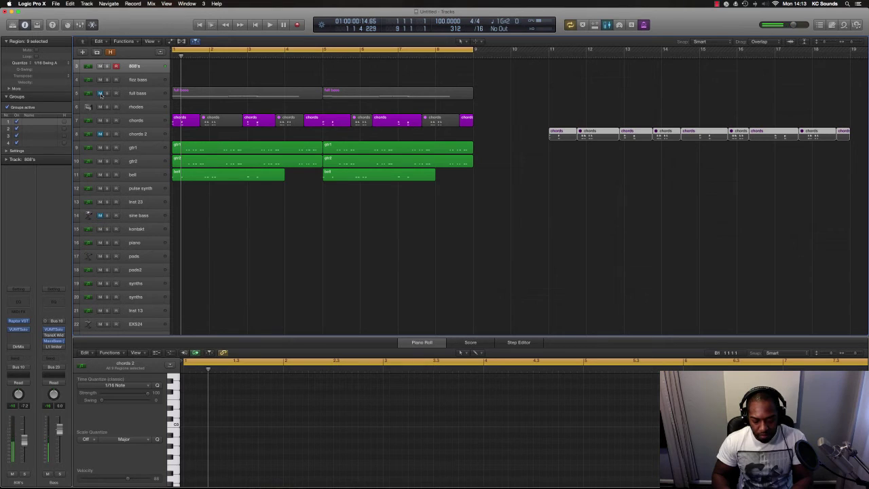
- Rehearse an 808 bass line on the 808's track over the looping beat
key(space)
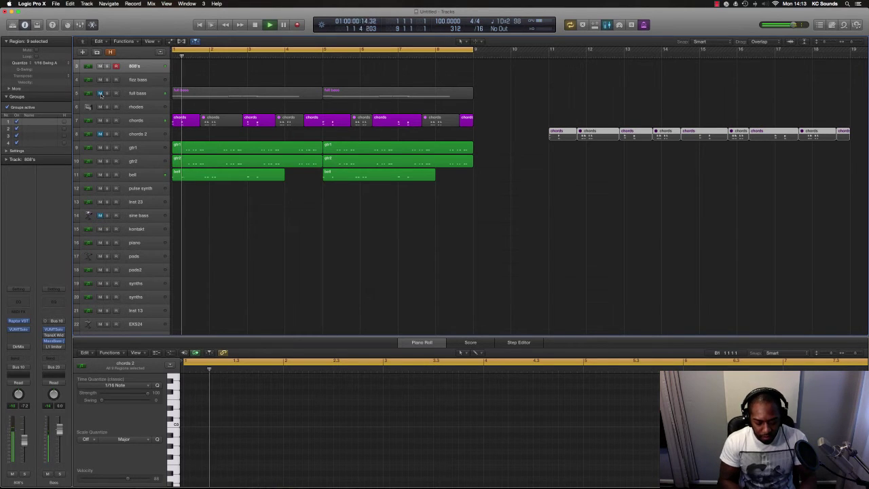
key(Return)
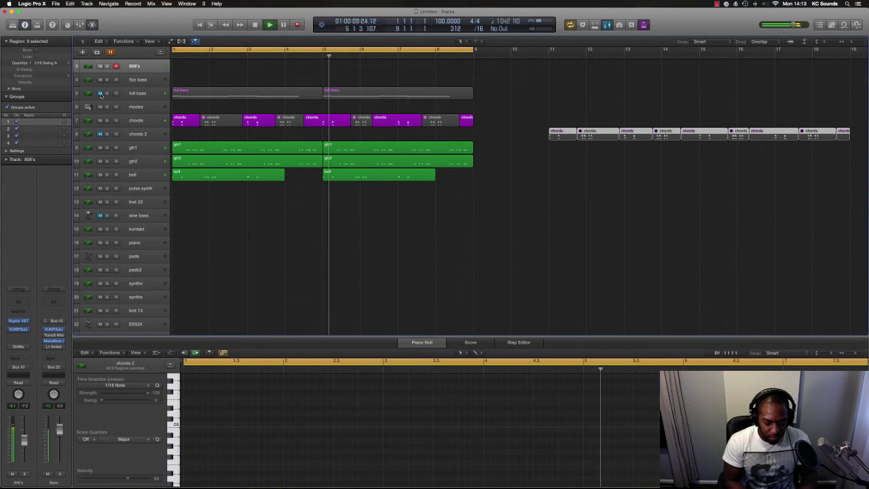
key(space)
key(space)
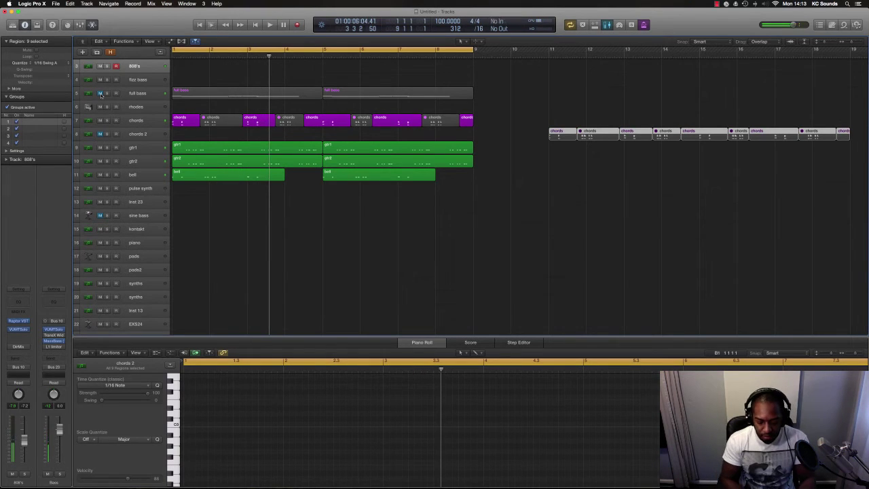
key(Return)
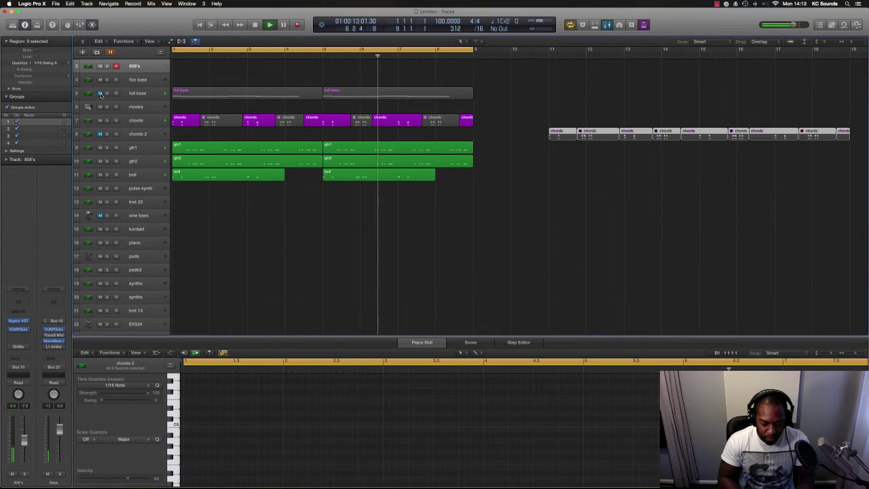
key(space)
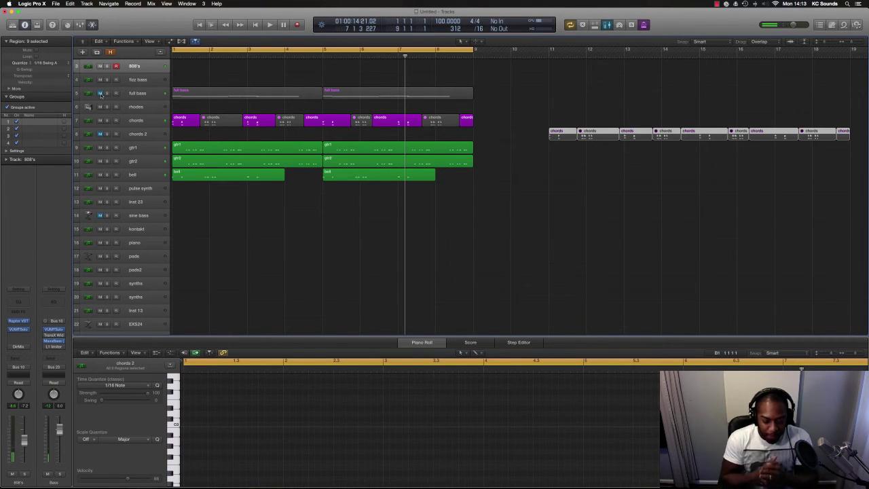
- Play the 808's line over the beat, capture it as an eight-bar region, and listen to the full loop
key(Return)
key(space)
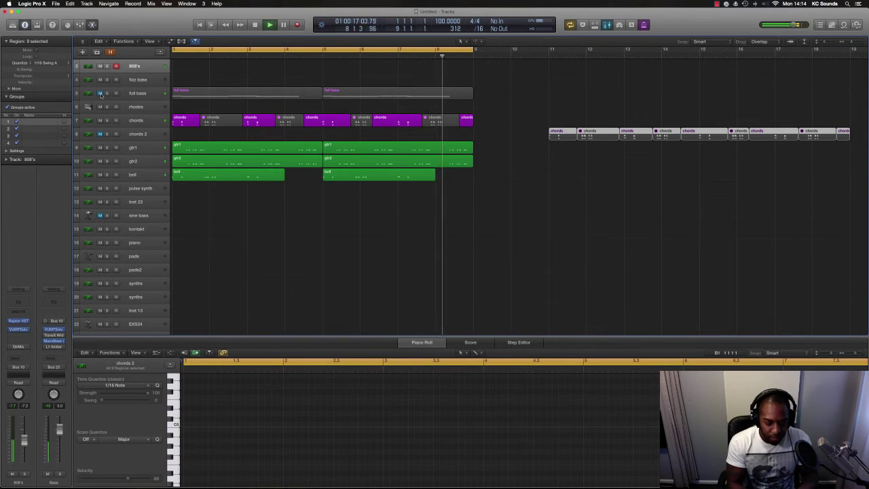
key(r)
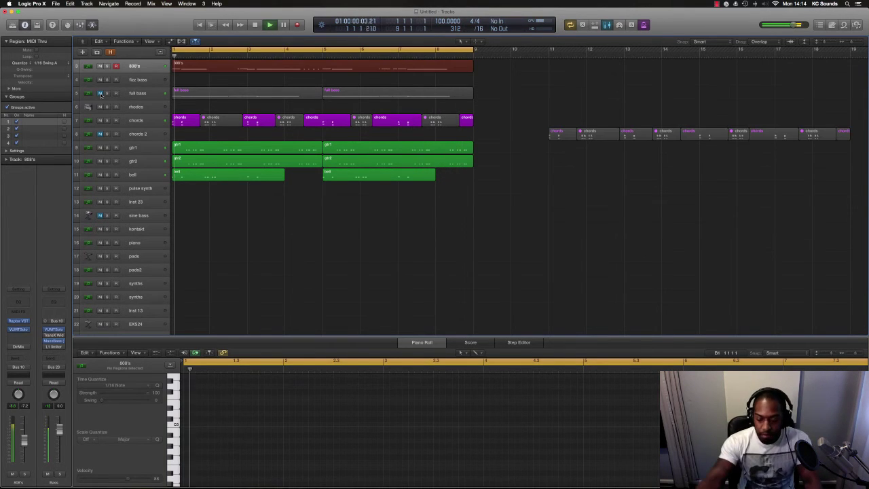
scroll(336, 138, up, 2)
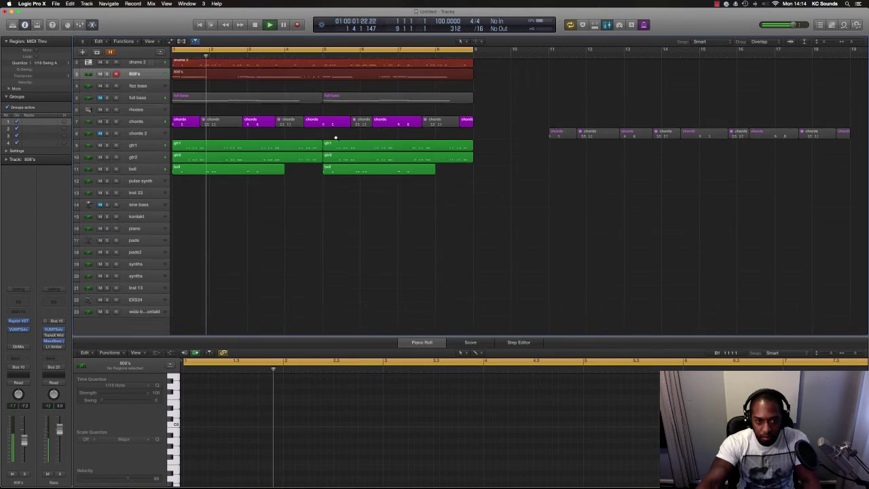
scroll(335, 138, up, 1)
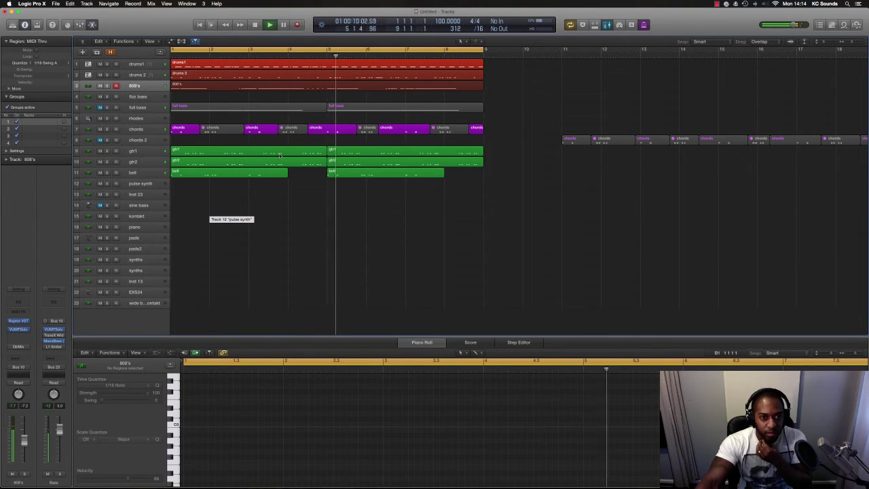
- Stop the loop, look over the notes of the drums1 and drums 2 regions, and play the opening bars
key(space)
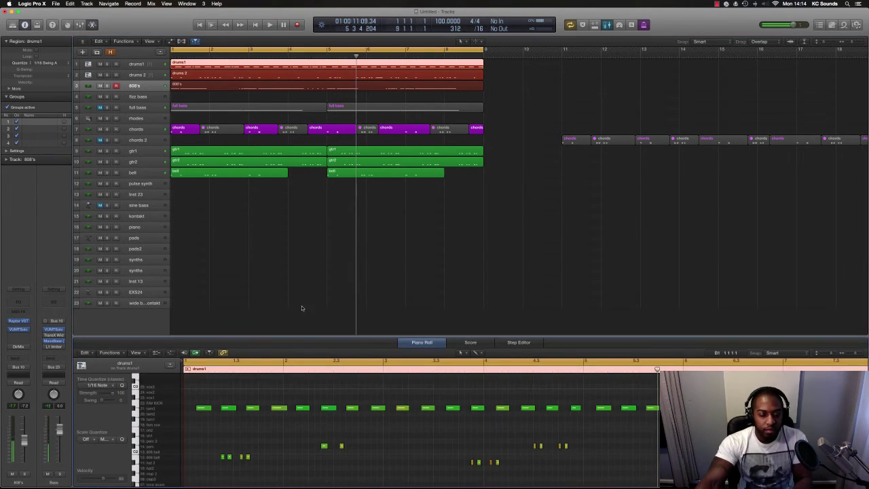
scroll(471, 464, down, 4)
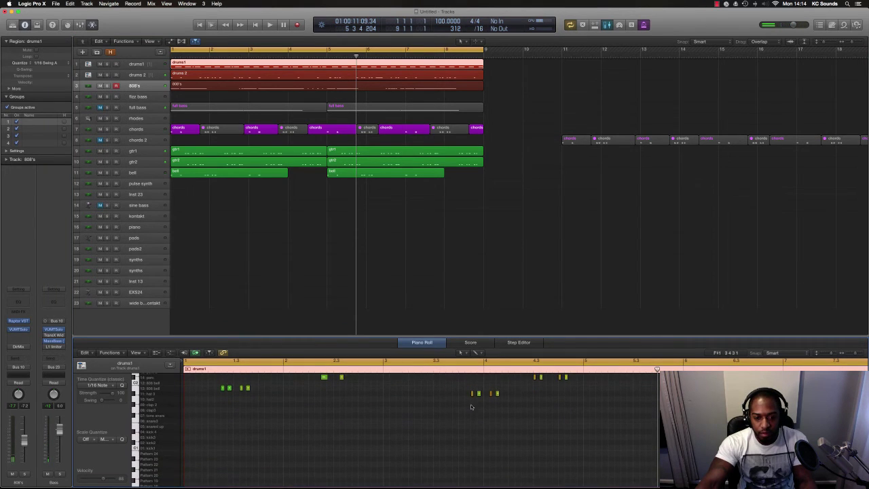
scroll(477, 408, down, 5)
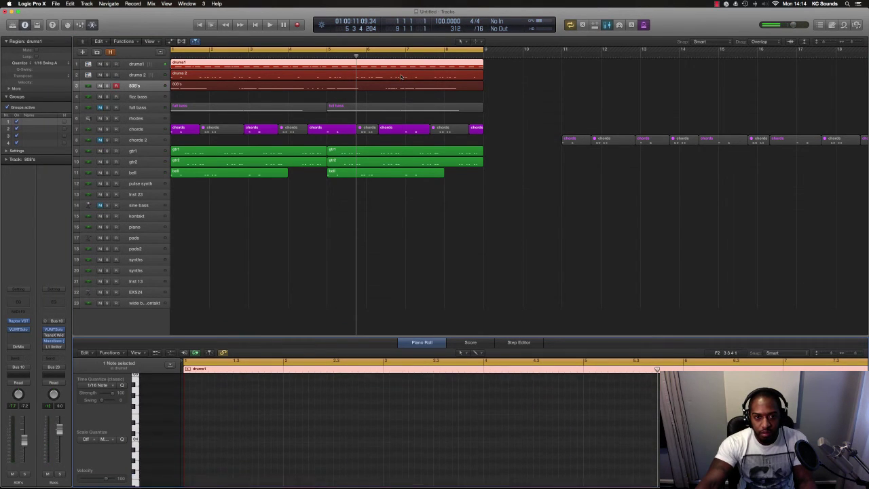
key(Down)
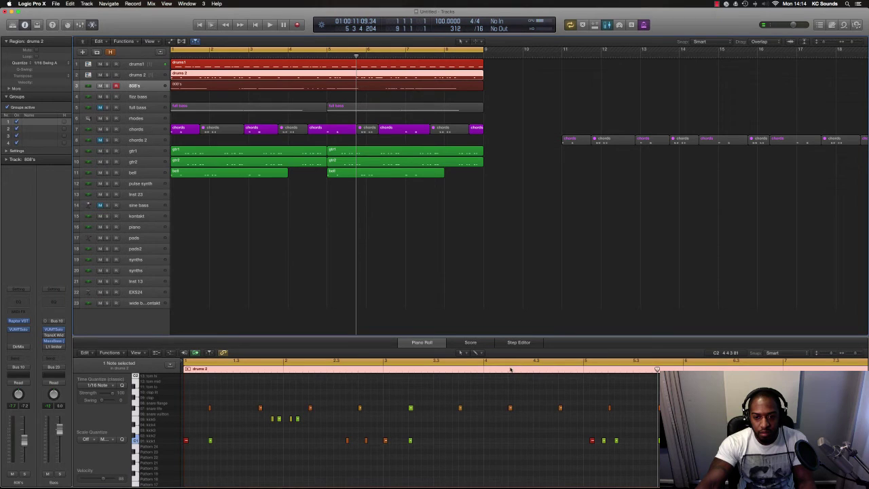
key(shift+space)
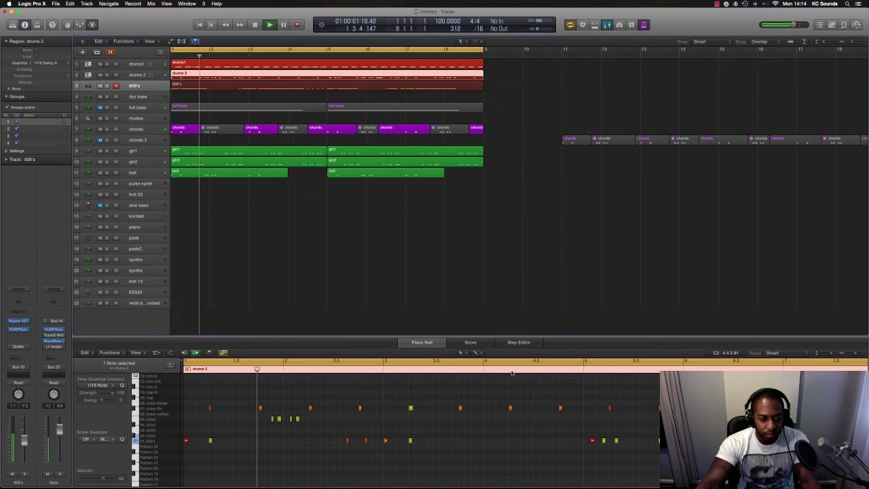
key(shift+space)
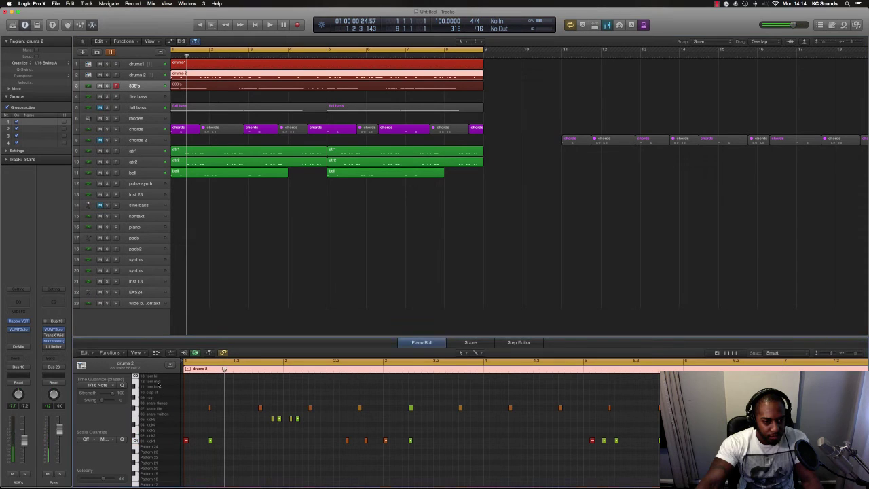
- Delete the first of the two cowbell1 notes in bar 1 of the drums 2 region and listen to the opening bar
scroll(157, 384, up, 2)
scroll(160, 385, up, 2)
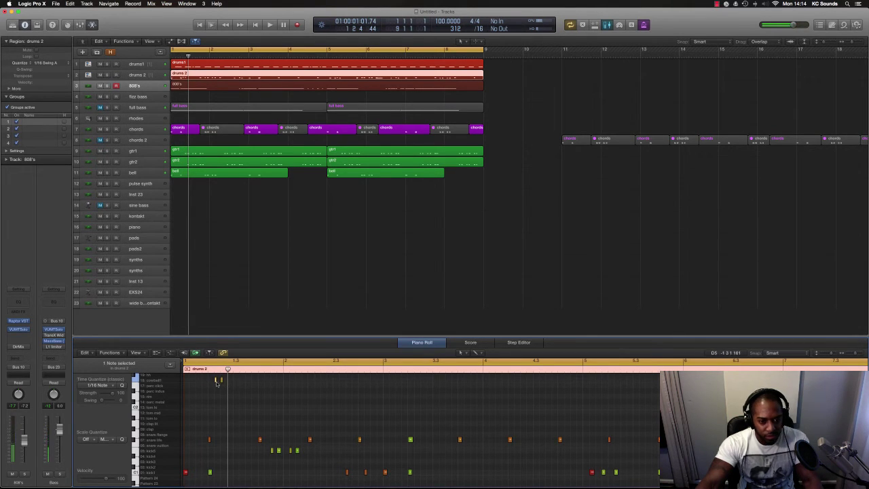
key(space)
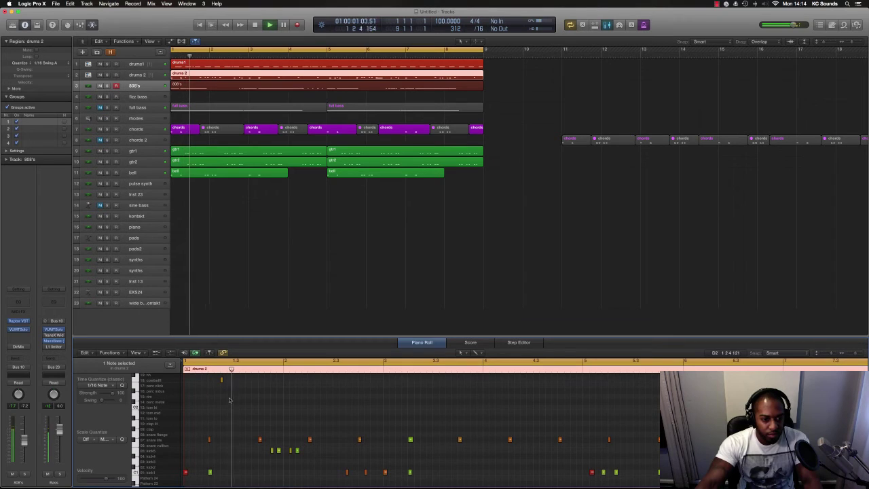
key(space)
scroll(190, 393, up, 2)
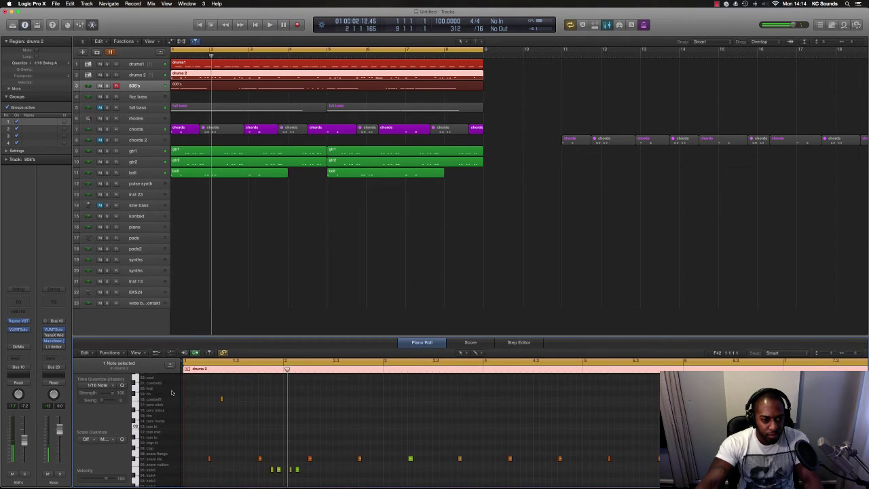
scroll(160, 394, up, 3)
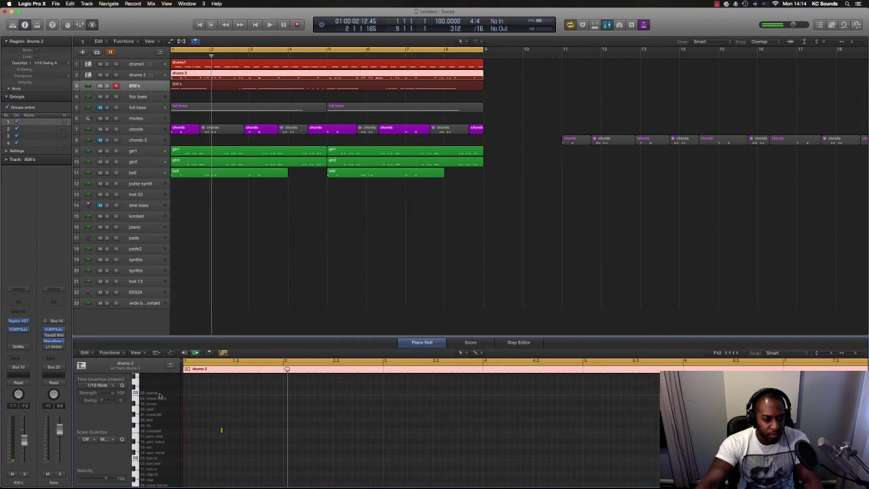
scroll(158, 421, down, 4)
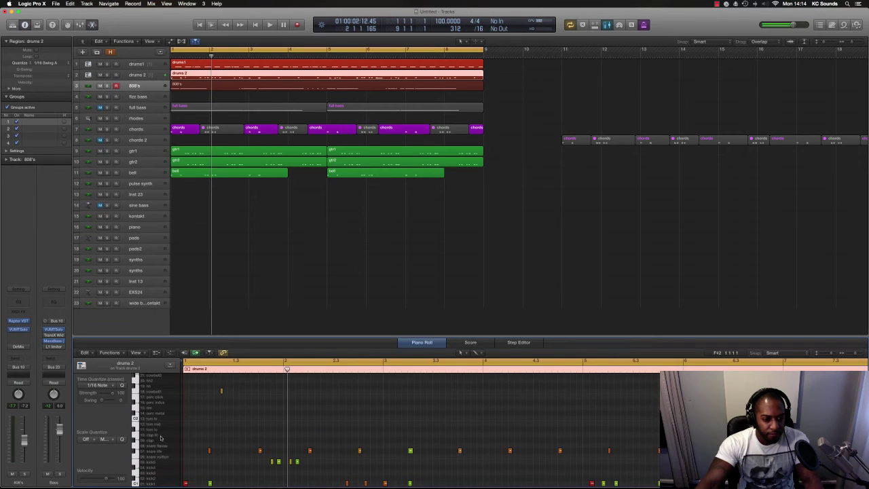
- Select the drums1 track and open its Ultrabeat instrument to show the available drum sounds
click(157, 74)
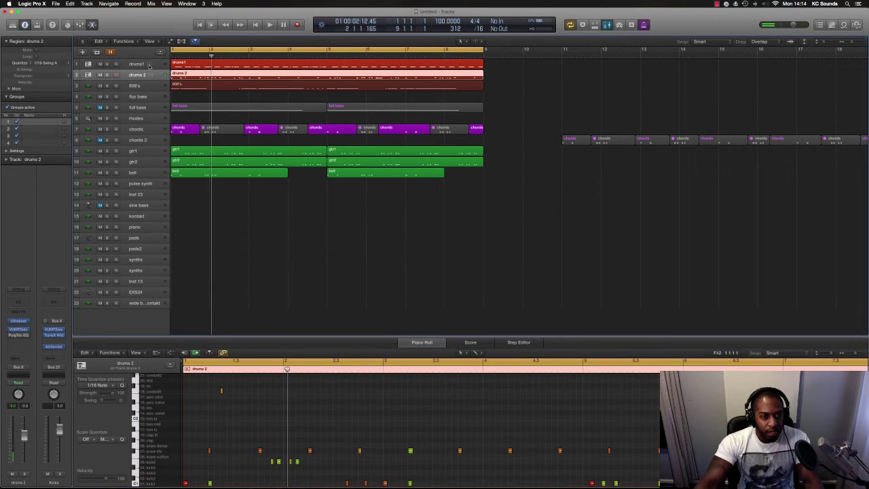
click(149, 66)
key(super+Right)
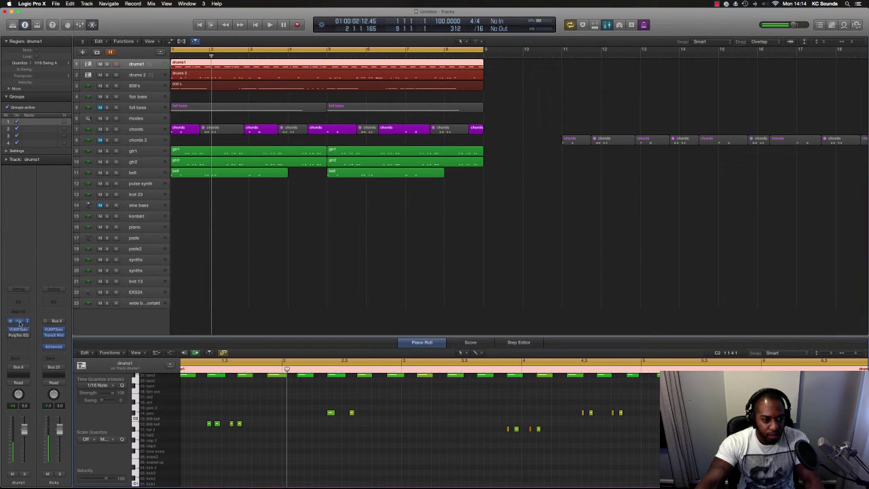
key(v)
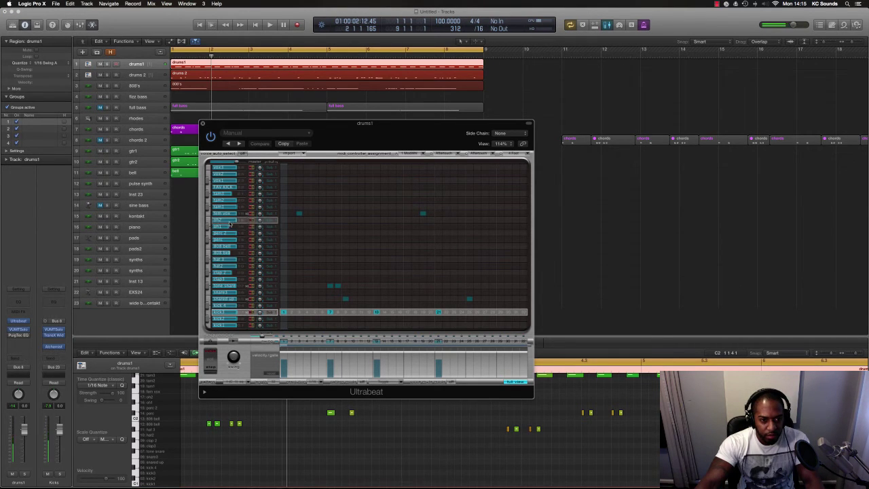
- Play an extra drum part over the looping beat, capture it in the drums1 region, and close Ultrabeat
key(Return)
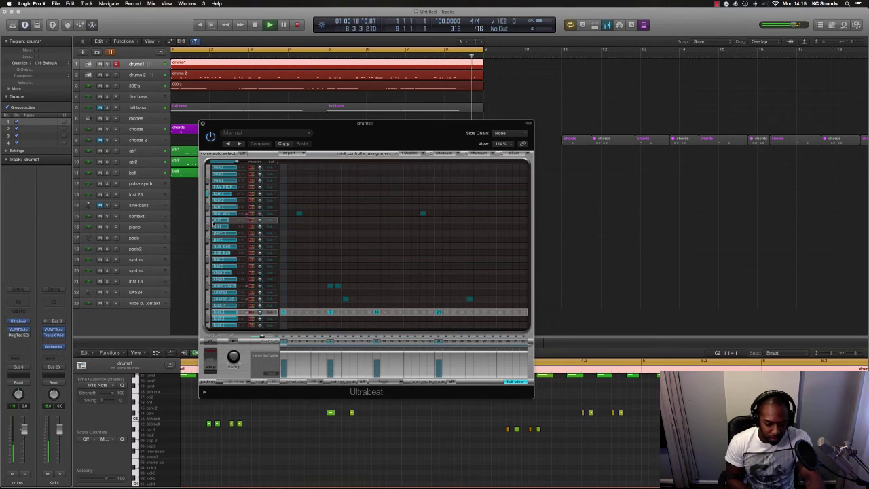
key(Return)
key(space)
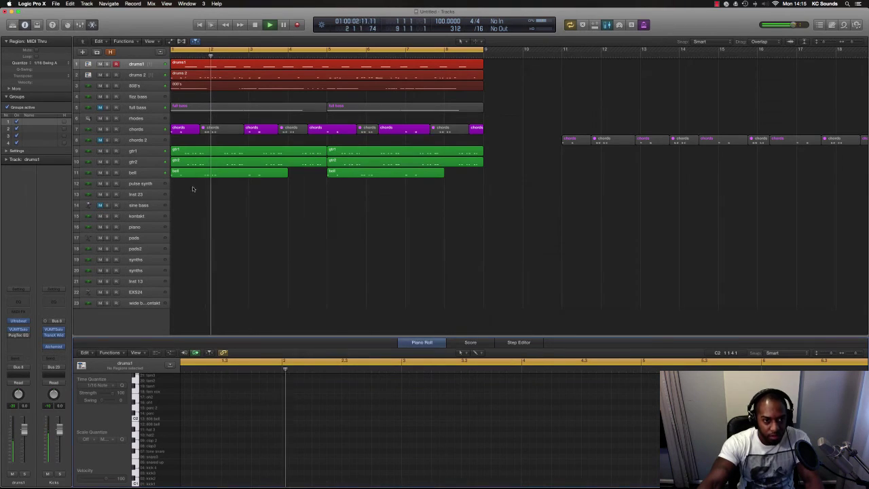
click(202, 123)
key(super+Right)
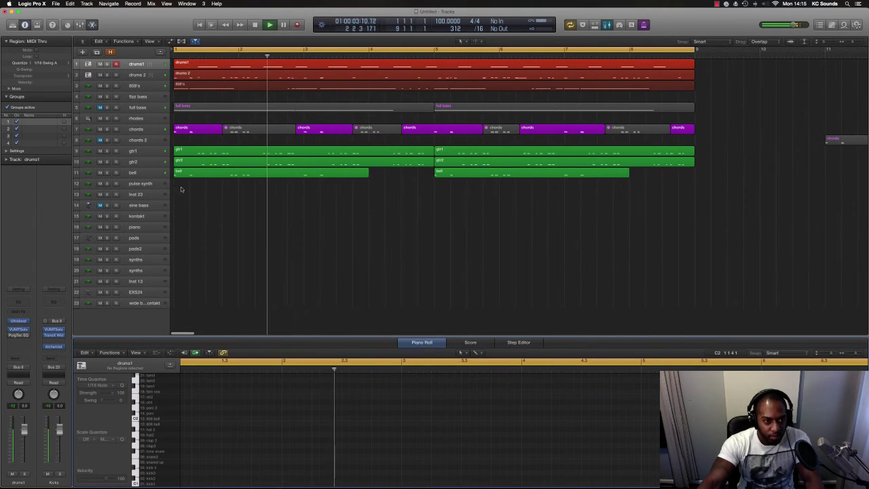
- Unmute and select the chords 2 track, play a part over the loop, and capture it as a region from bar 1
click(142, 140)
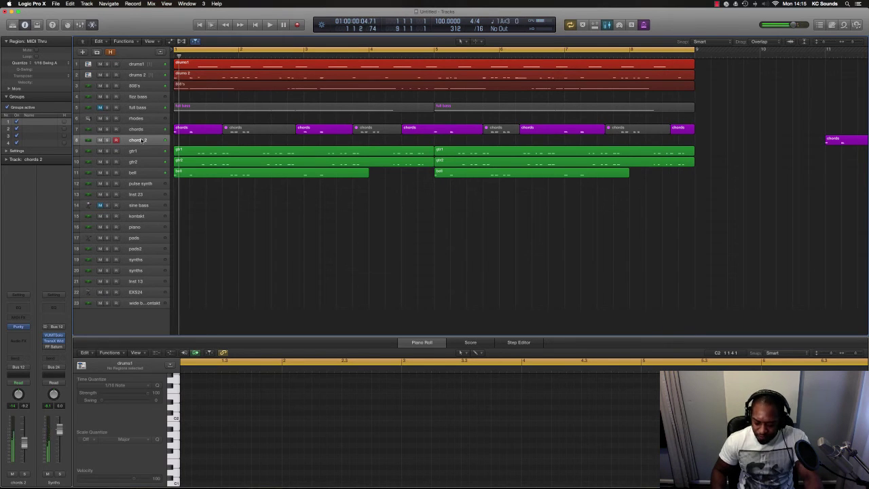
key(space)
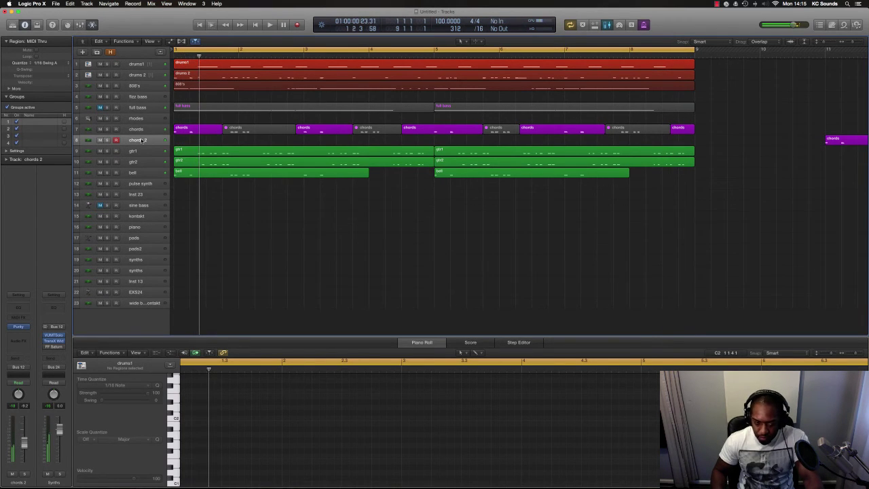
key(space)
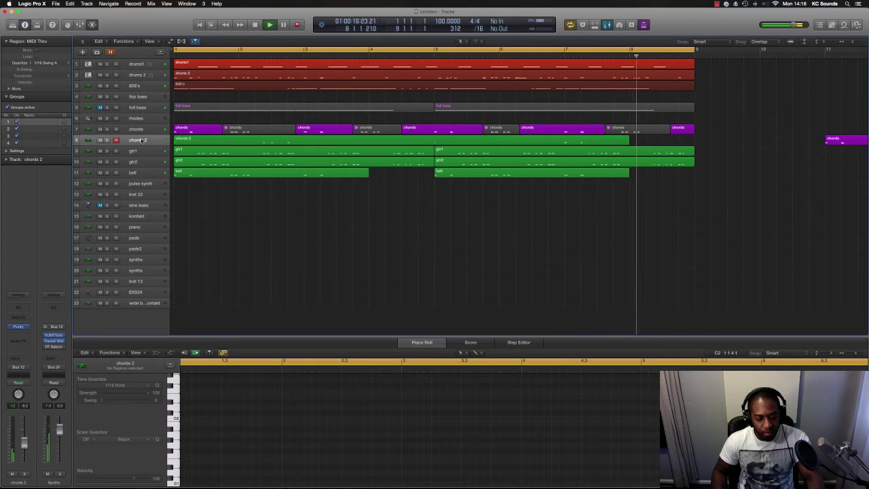
key(shift+r)
key(space)
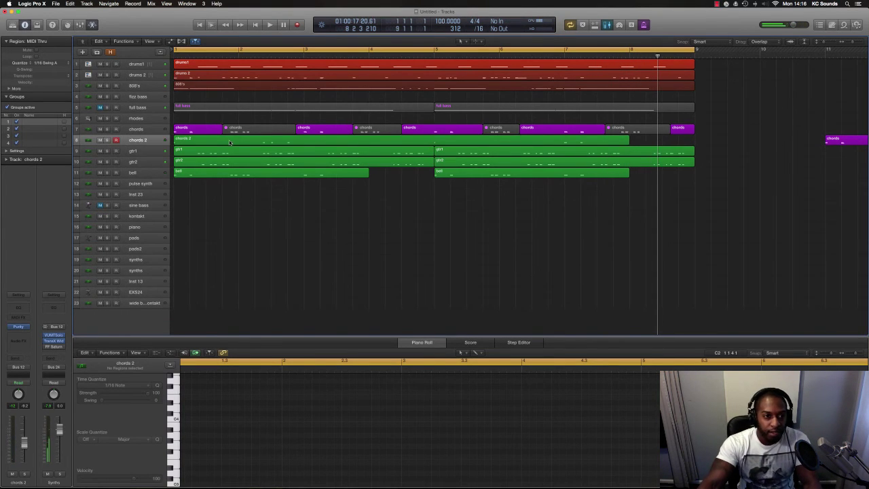
- Try the sounds of the Inst 23, pulse synth and pads tracks for another layer
key(super+Down)
click(132, 208)
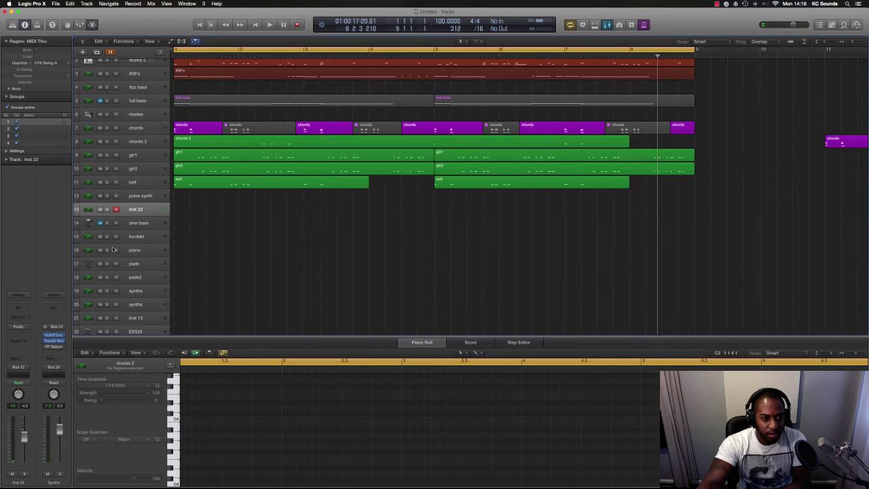
click(149, 195)
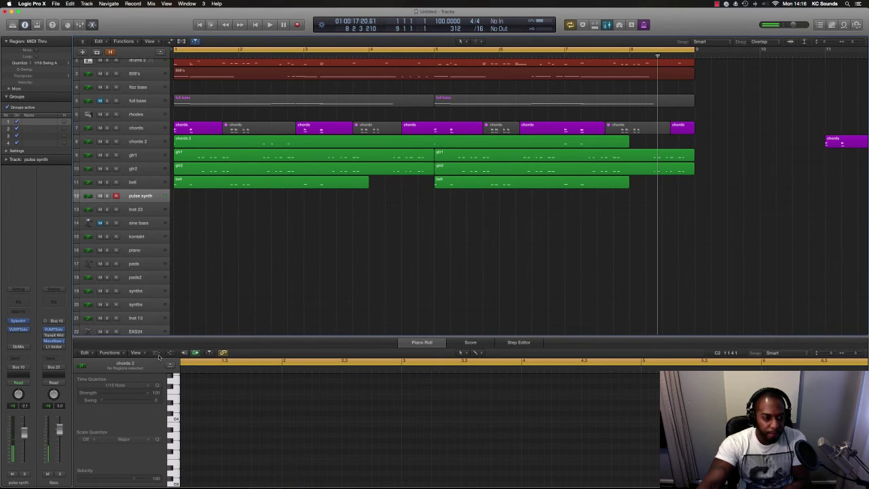
click(129, 264)
- Select the pads2 track, raise its volume, and try its Dune CM synth sound with the Alpha Glider RH patch
click(145, 278)
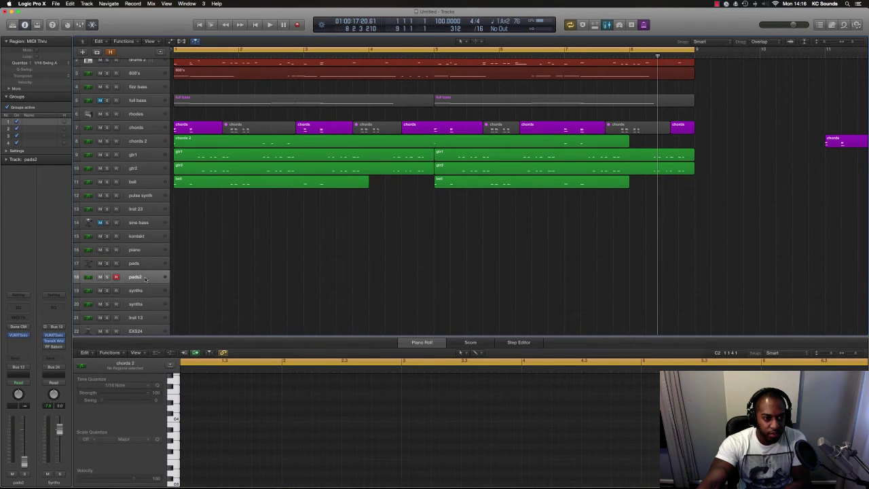
click(19, 328)
click(19, 328)
click(19, 328)
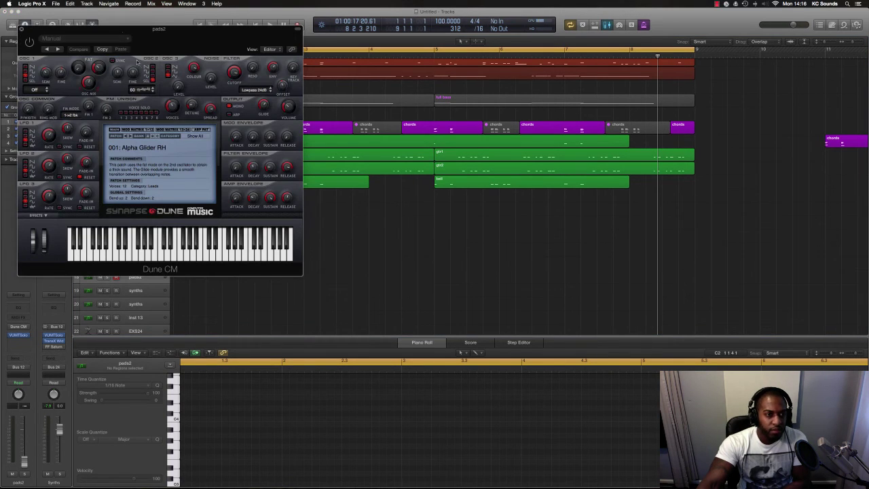
drag(123, 33, 403, 177)
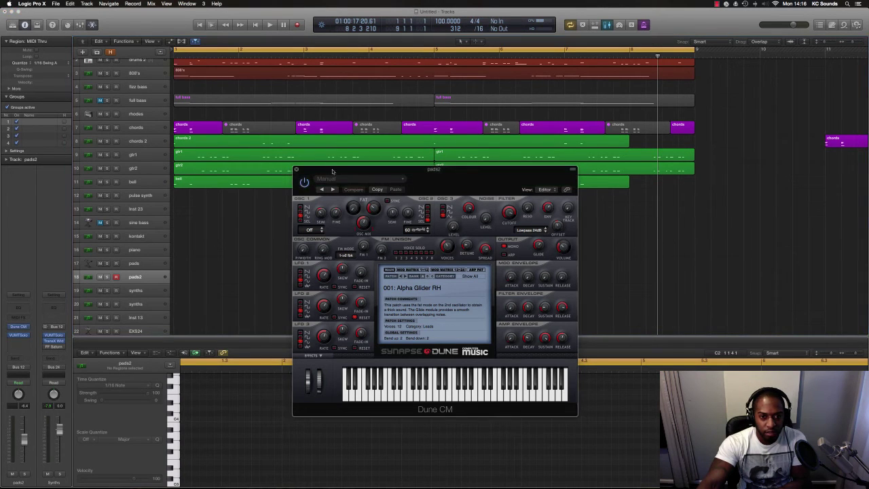
drag(332, 171, 361, 200)
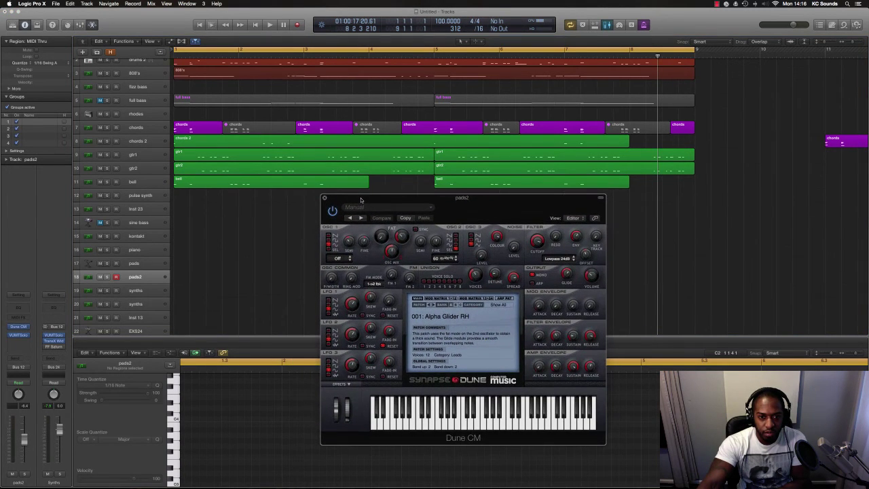
click(325, 199)
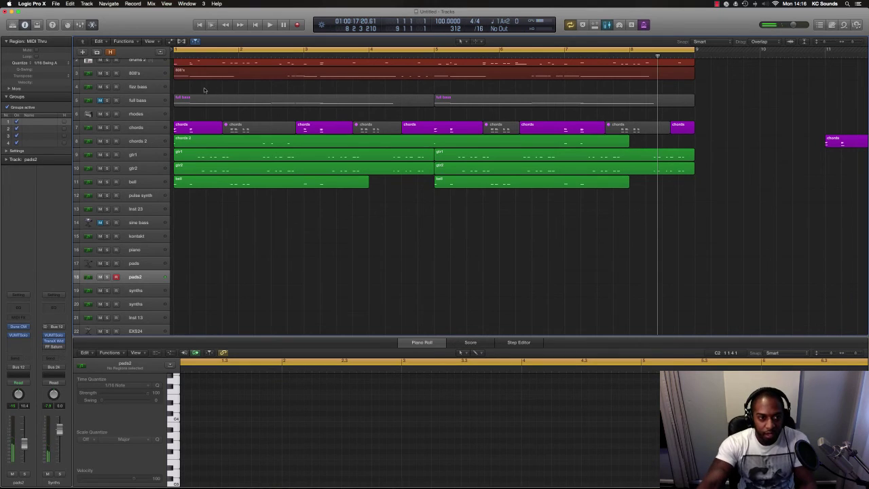
- Move the pads2 track directly below chords, copy all chords regions onto it, and audition them with the chords track muted
click(337, 135)
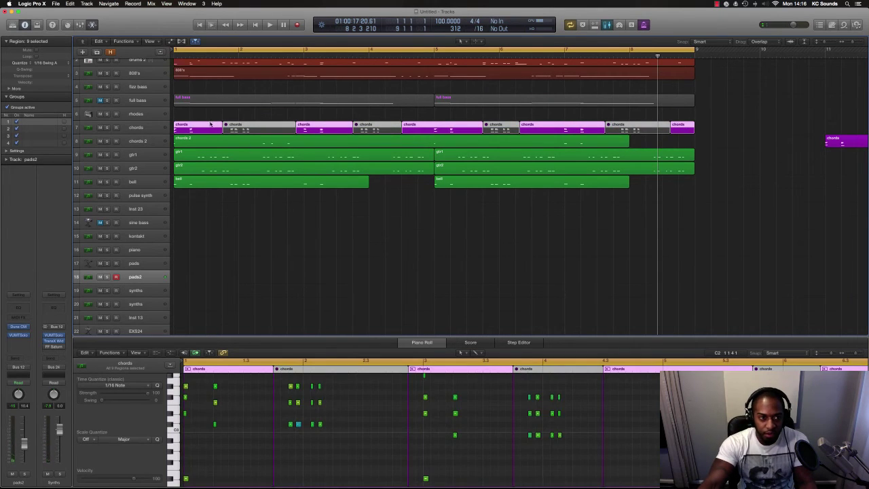
drag(202, 126, 165, 135)
key(super+Down)
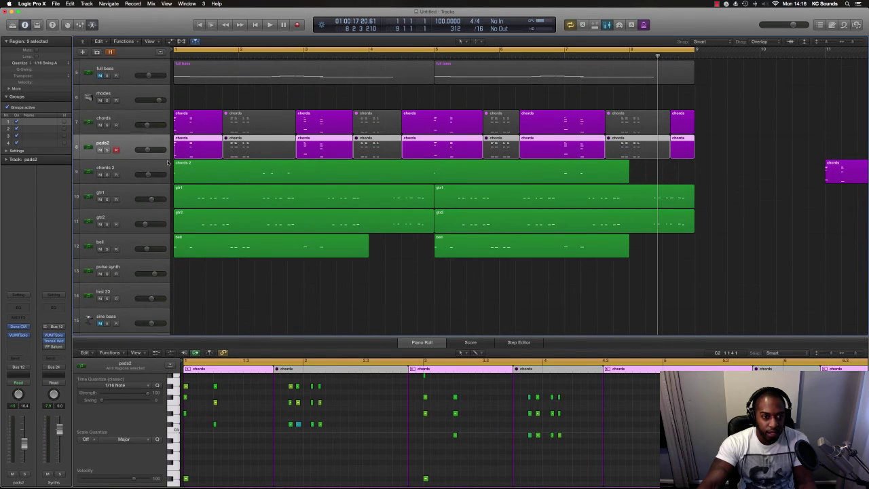
click(100, 125)
key(space)
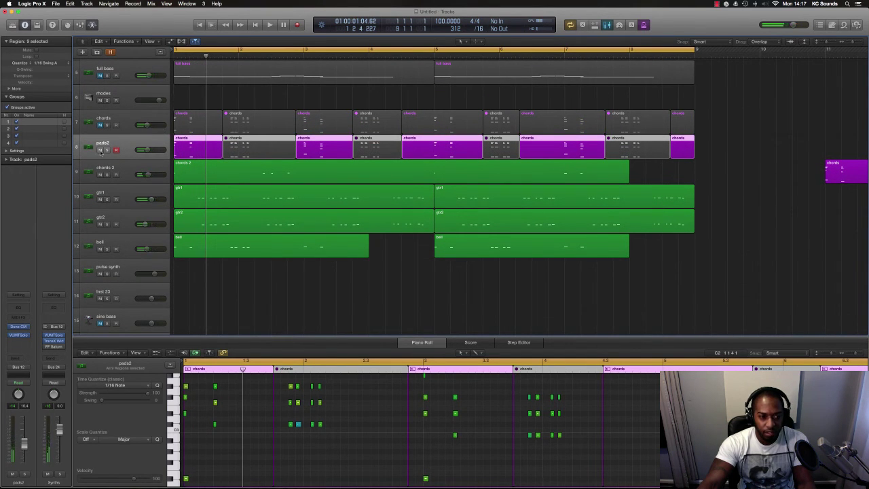
- Unmute the chords track and delete the copied chords regions from the pads2 track, leaving pads2 unmuted
click(100, 150)
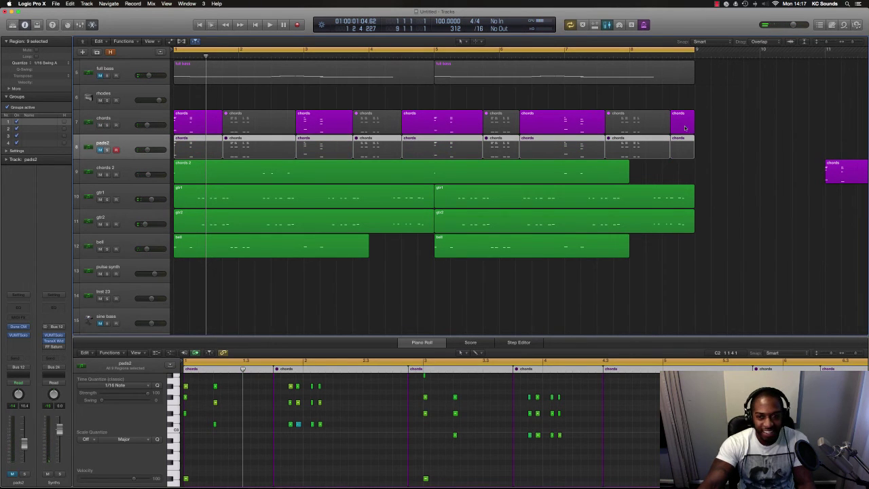
drag(711, 143, 207, 147)
key(Delete)
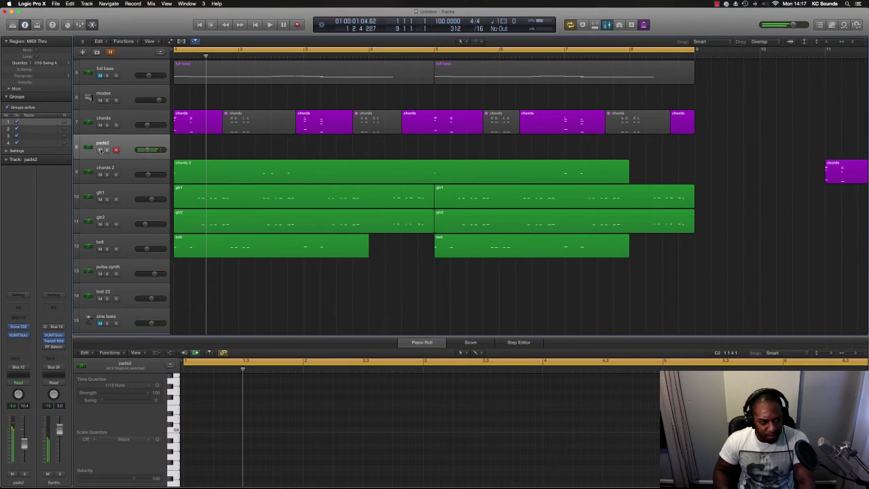
- Open the Dune CM synth on the pads2 track and limit its patch browsing to the Pads category
scroll(122, 224, up, 1)
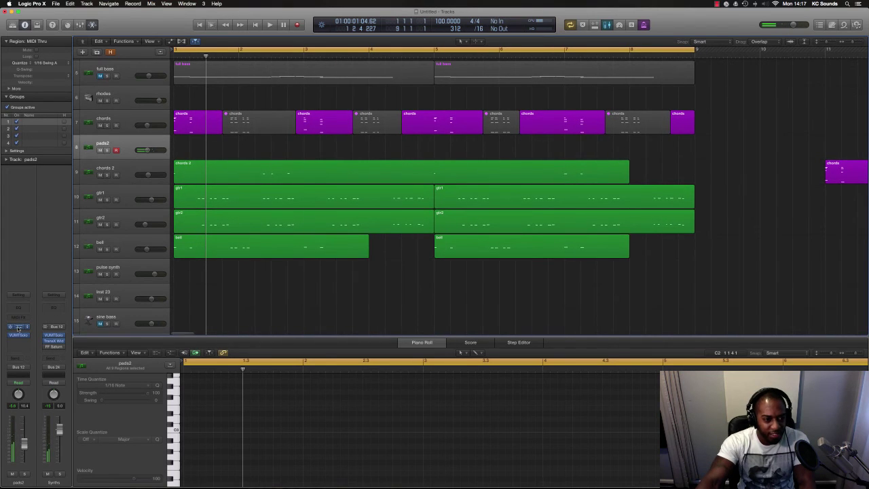
click(18, 327)
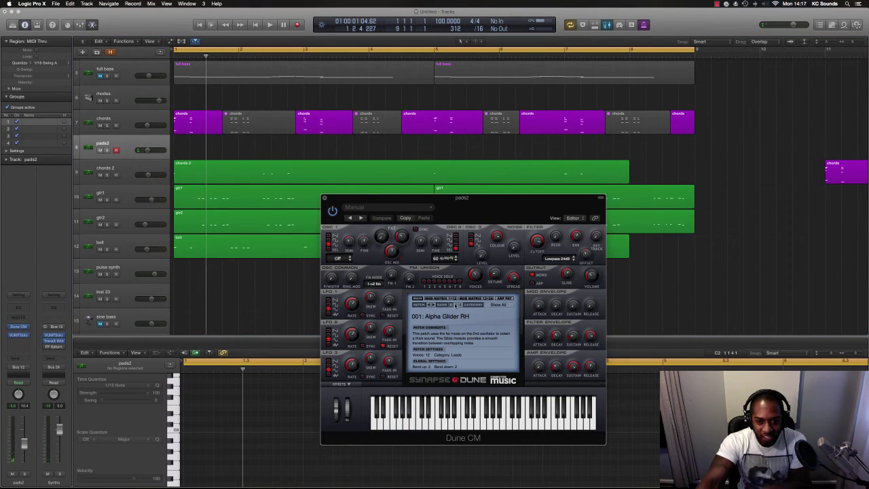
click(433, 305)
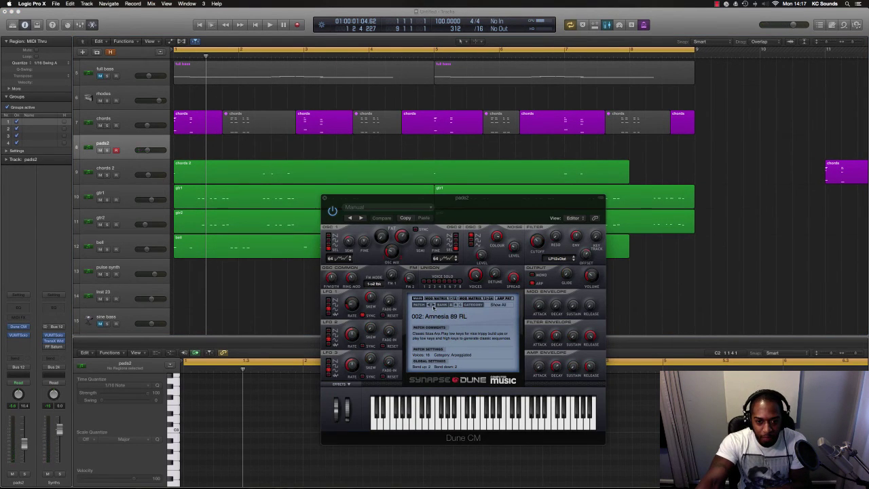
click(501, 307)
click(490, 362)
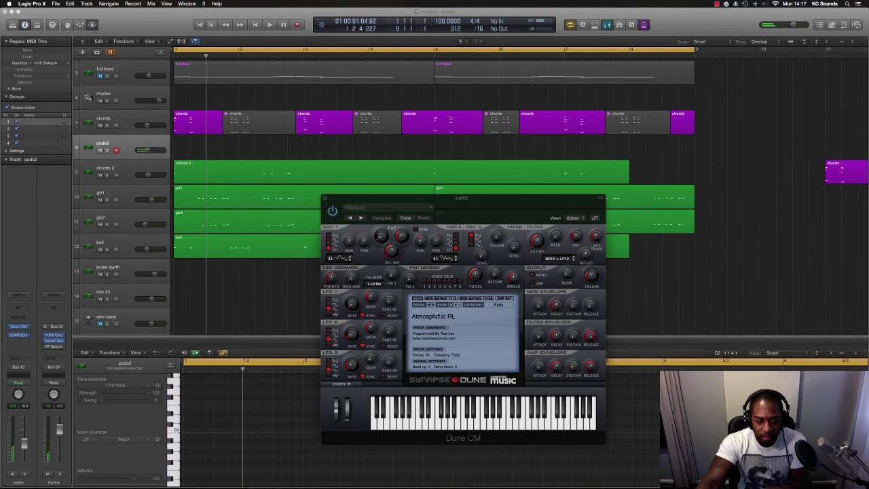
- Audition the Dune CM pad patches one after another and settle on Phase String Pad RL
click(434, 305)
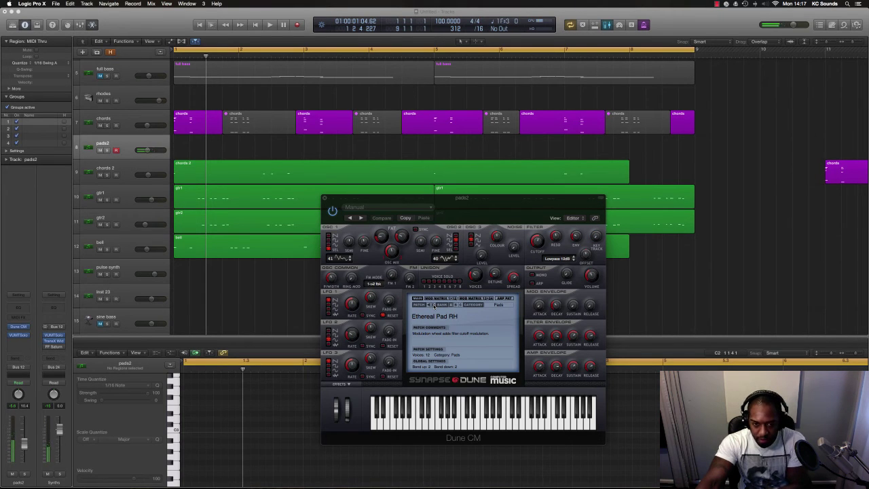
click(434, 305)
click(433, 305)
click(433, 305)
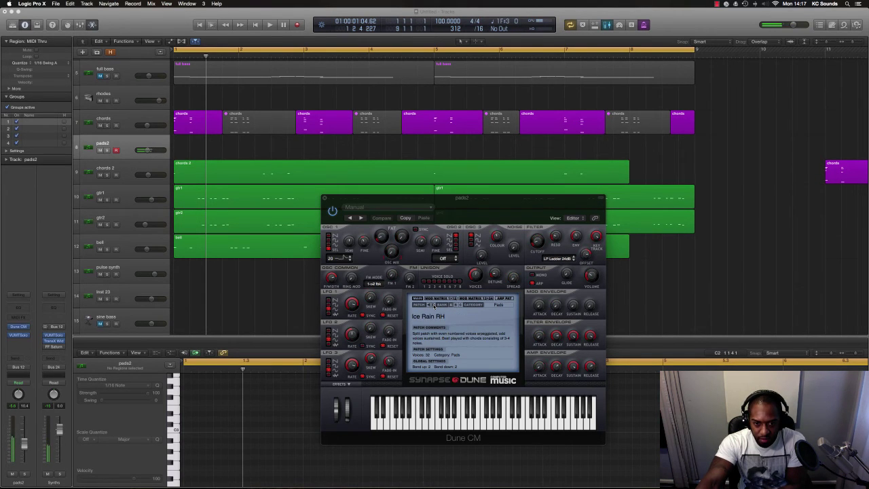
click(434, 305)
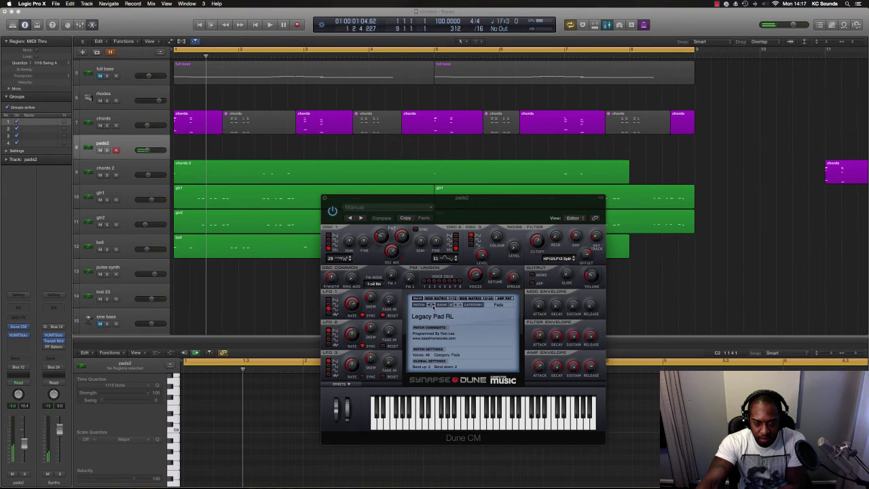
click(434, 305)
click(434, 305)
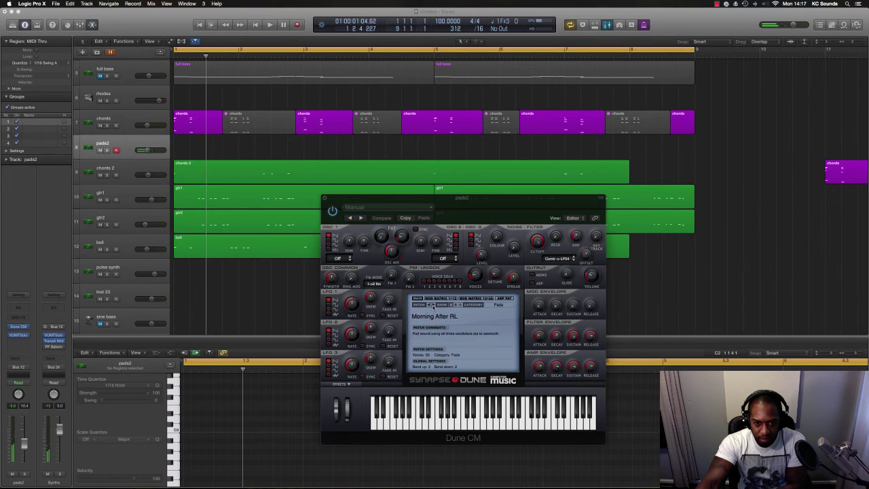
click(434, 305)
click(432, 306)
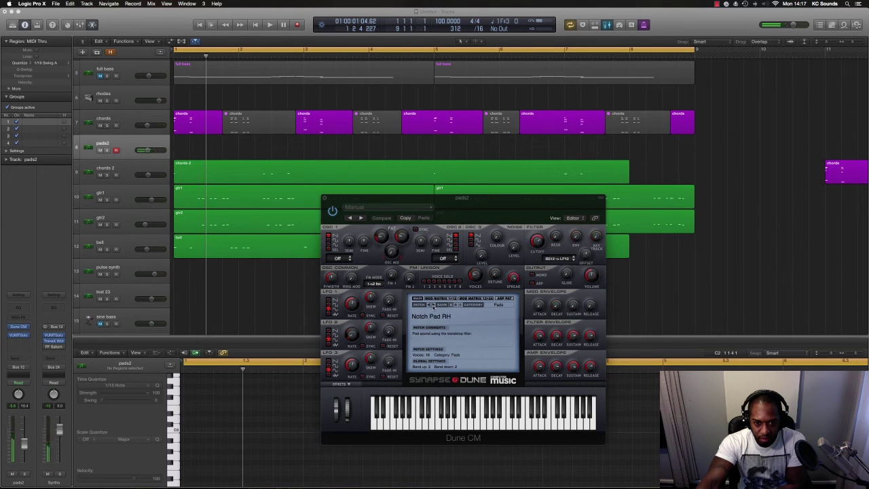
click(433, 306)
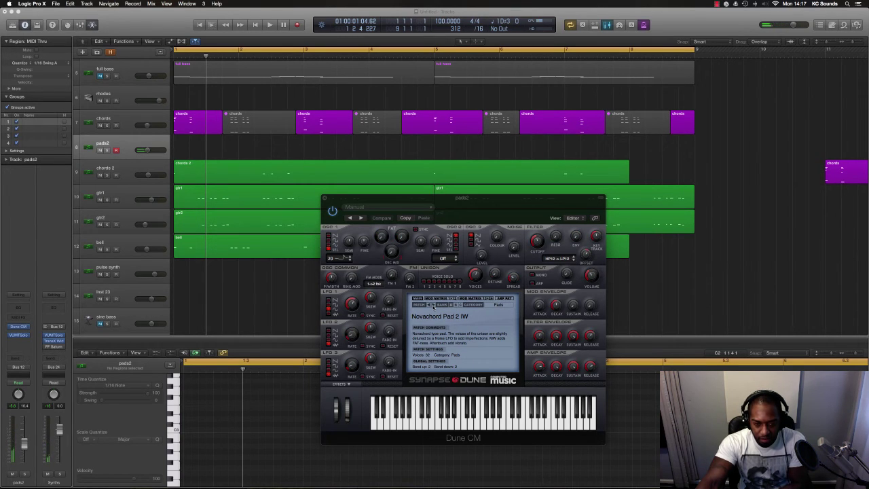
click(433, 306)
click(433, 306)
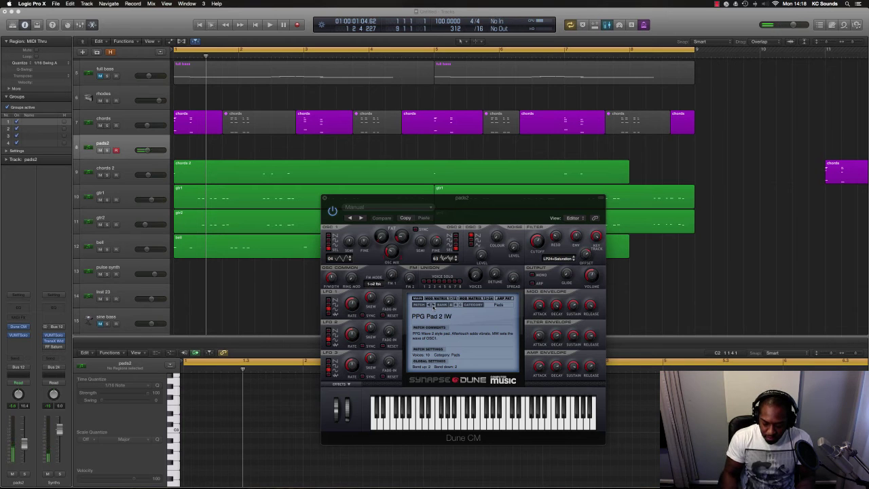
click(434, 305)
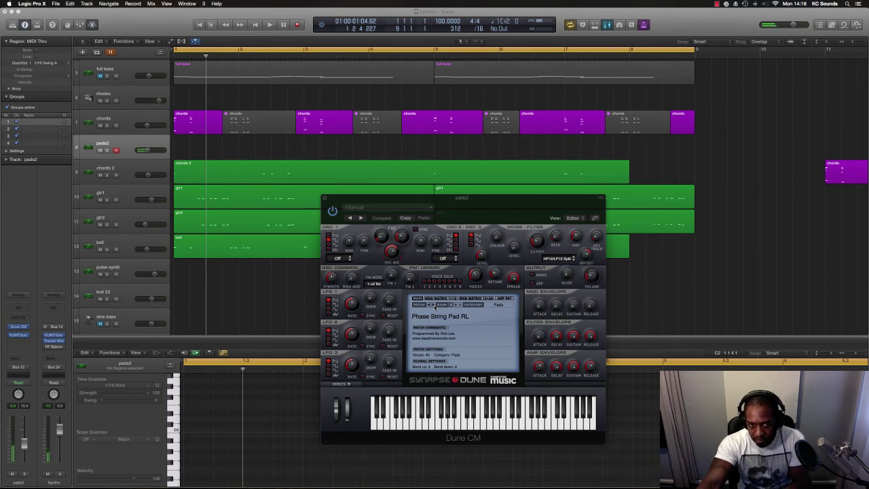
- Play a pad part along with the eight-bar loop, capture it as a region on the pads2 track, and close Dune CM
key(space)
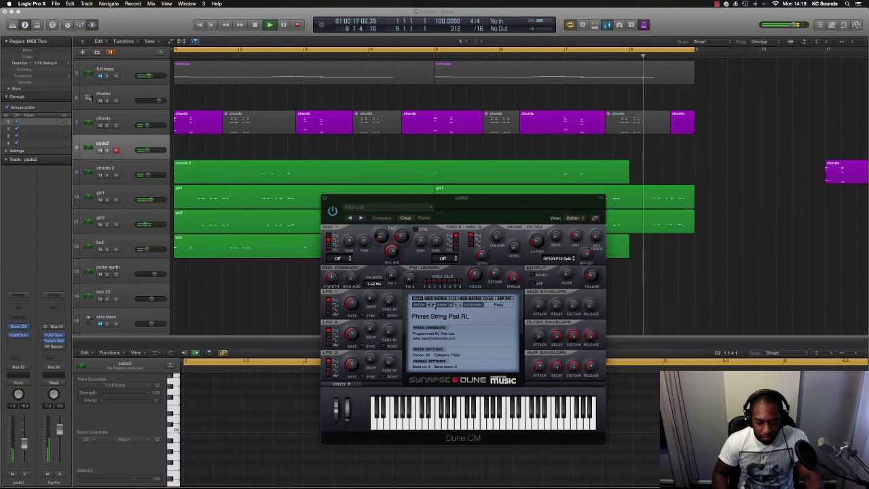
key(space)
key(shift+r)
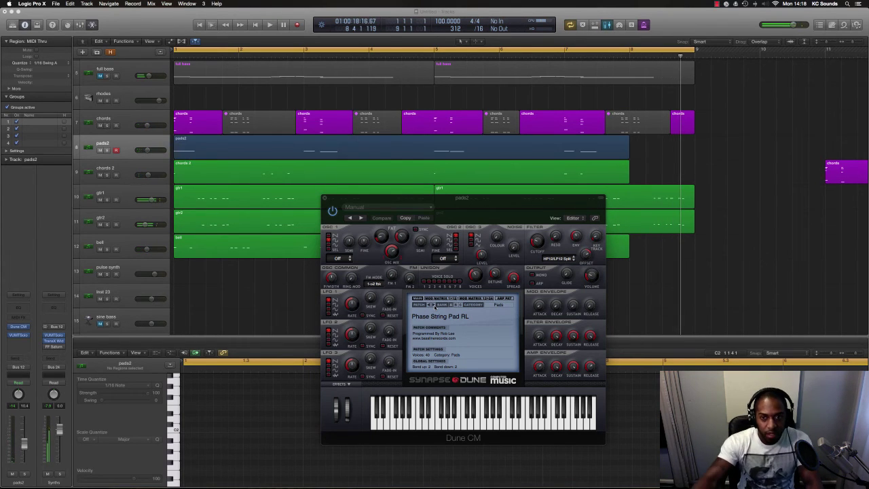
click(325, 199)
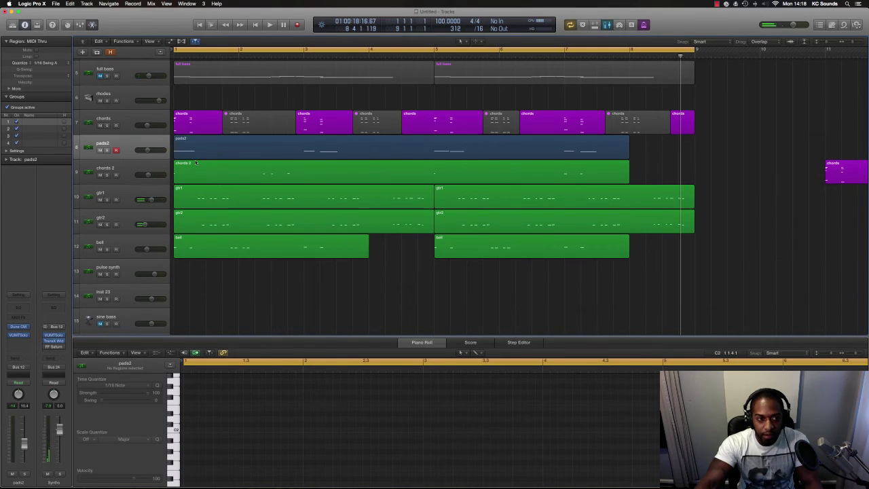
- Mute the gtr1 and gtr2 tracks and move all their regions out of the loop to start at bar 11
click(600, 205)
drag(101, 199, 101, 224)
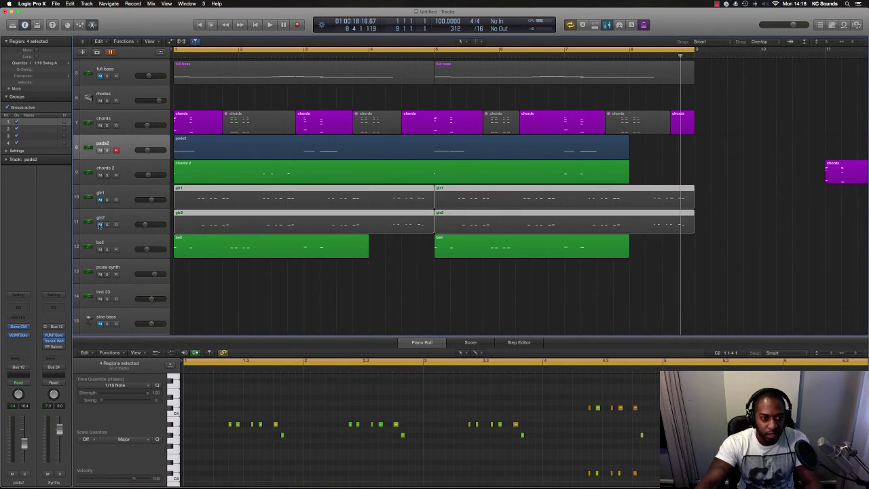
key(super+Left)
key(super+Left)
drag(215, 185, 474, 185)
- Unmute the gtr1 track and capture a new guitar part on it across the eight-bar loop
click(106, 199)
key(space)
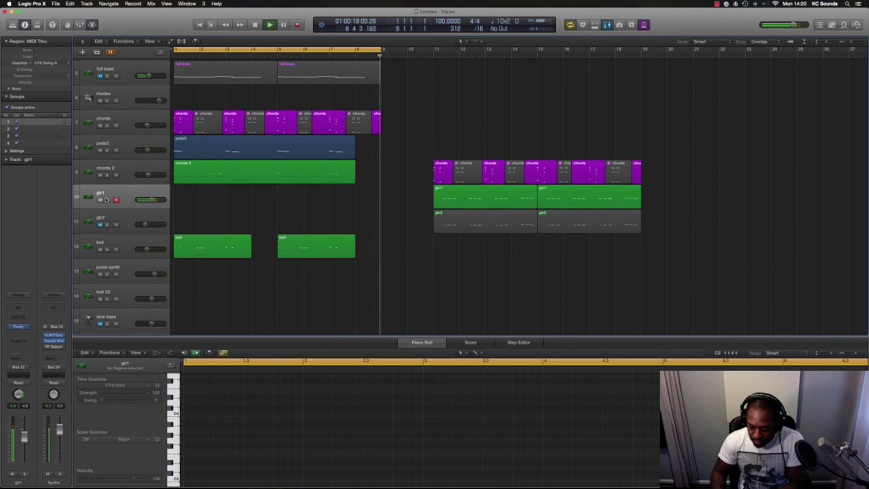
key(space)
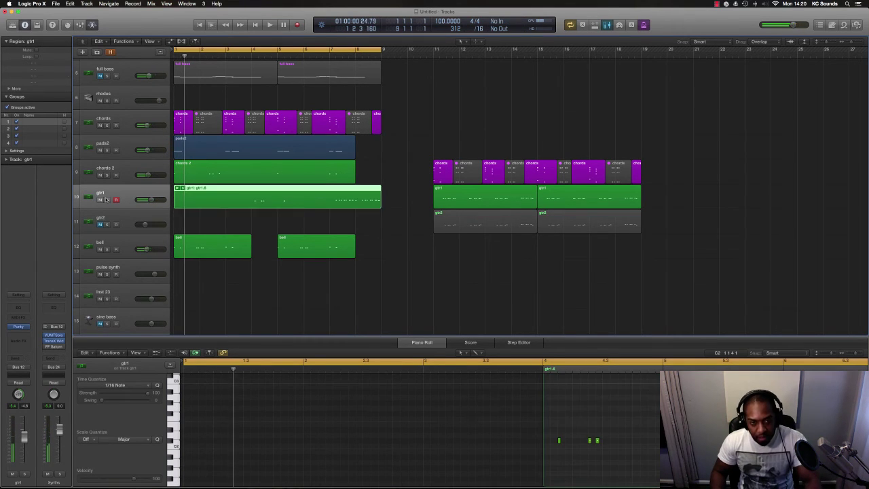
key(space)
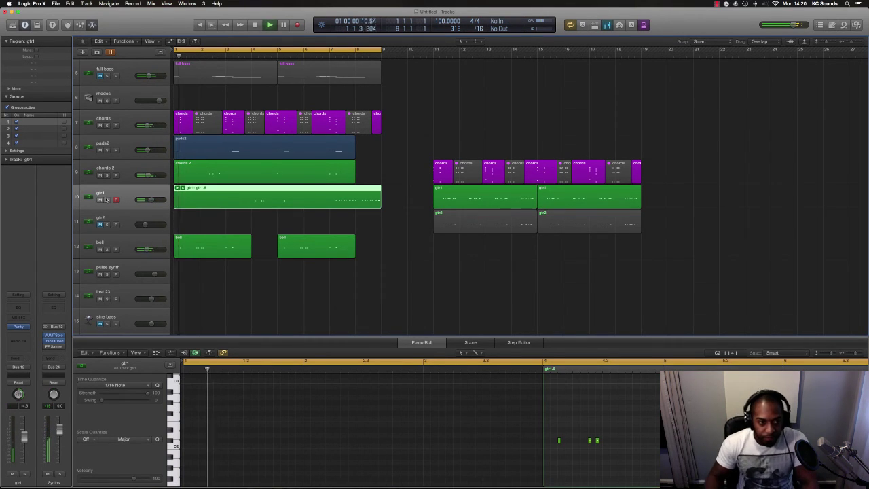
- Switch the new gtr1 region to take gtr1.5, and unmute and select the gtr2 track
click(182, 188)
click(197, 195)
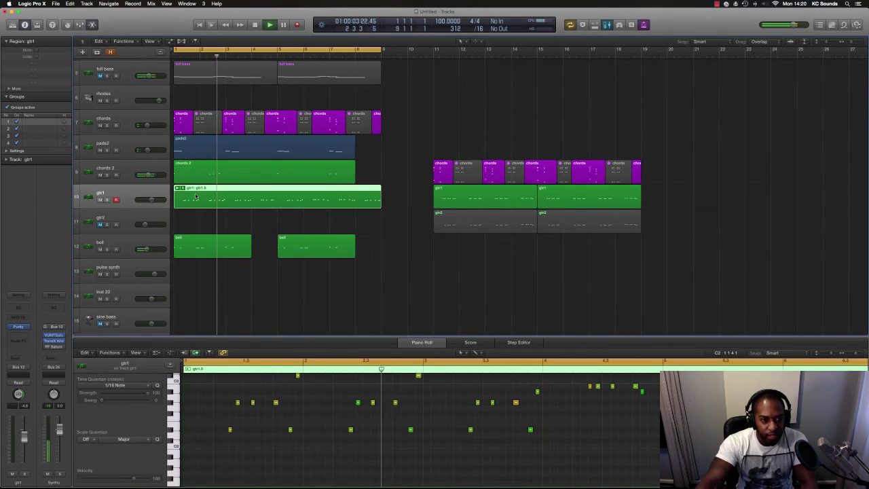
click(100, 225)
click(109, 222)
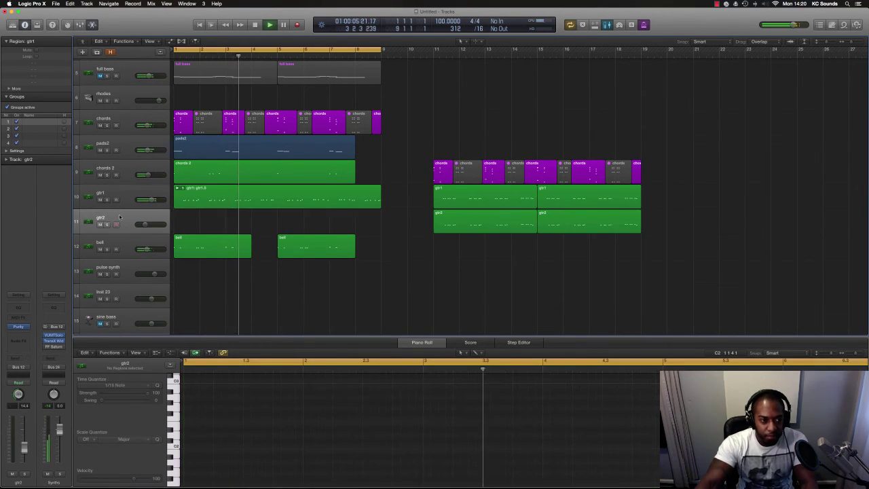
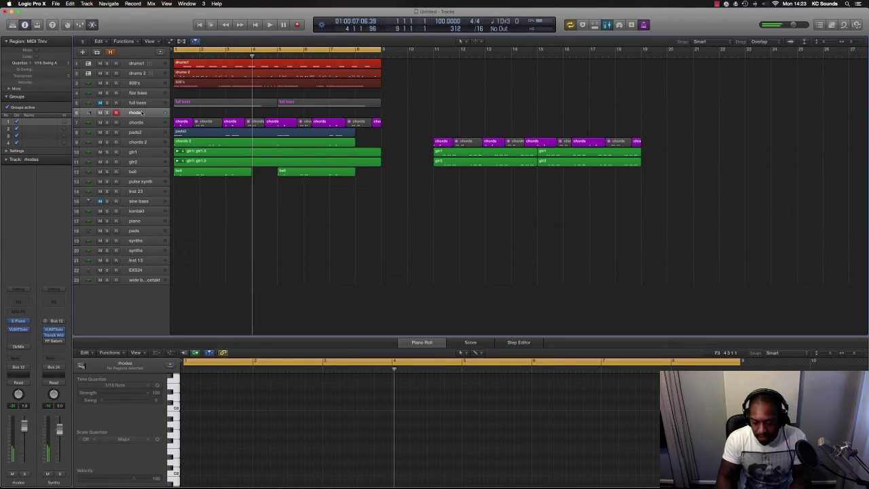
- Open the rhodes track's Vintage Electric Piano and change its preset to Electra Piano SW3
key(Return)
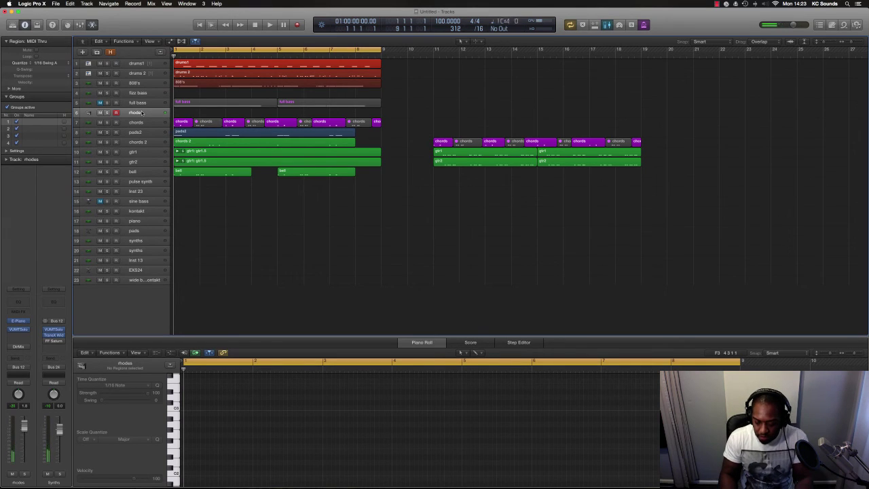
key(space)
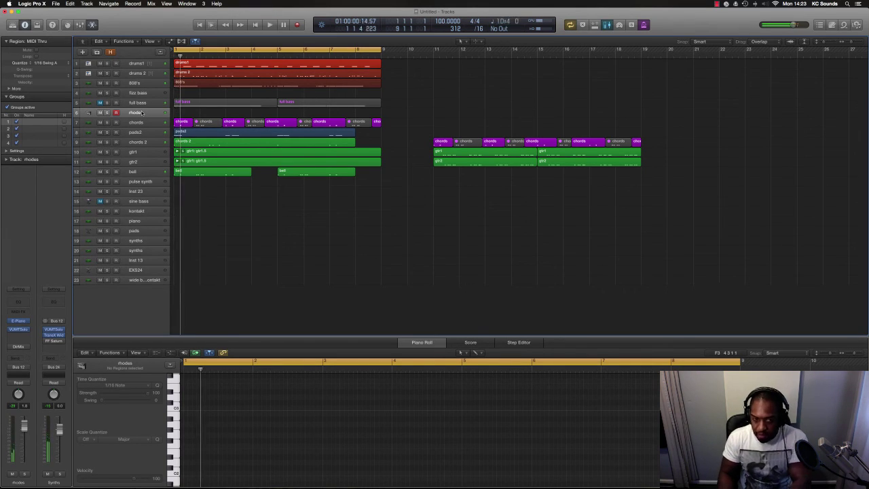
click(18, 320)
drag(148, 39, 225, 56)
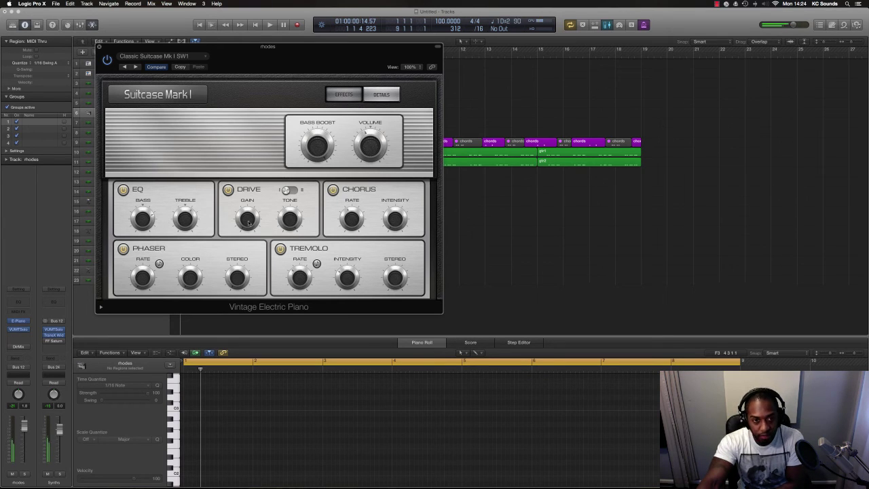
click(136, 66)
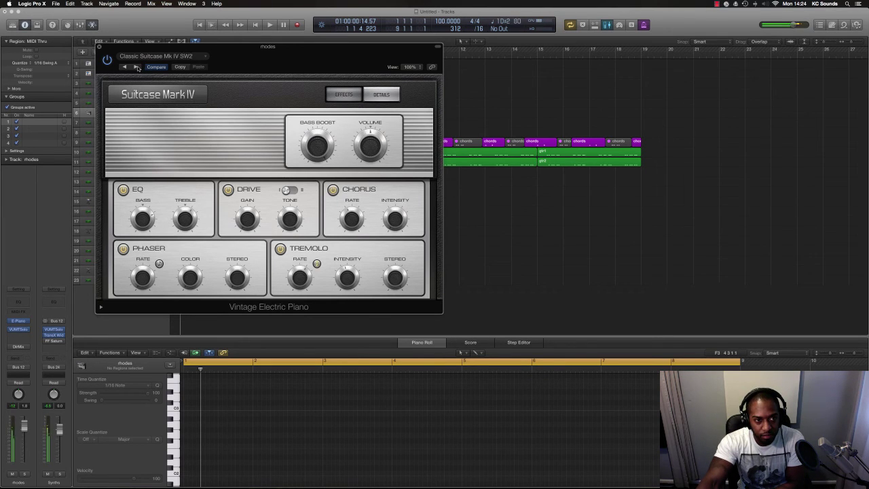
click(136, 67)
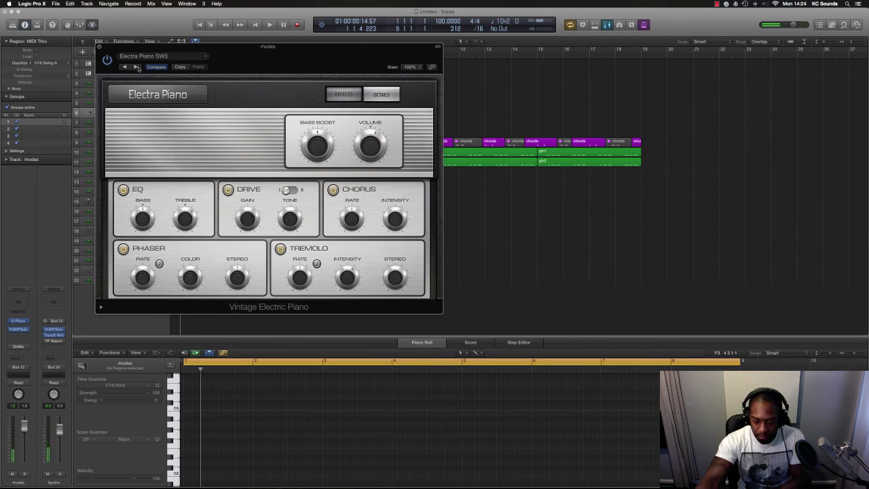
- Rehearse electric piano chords against the beat, and record them on the rhodes track over the eight-bar loop
key(space)
key(space)
key(space)
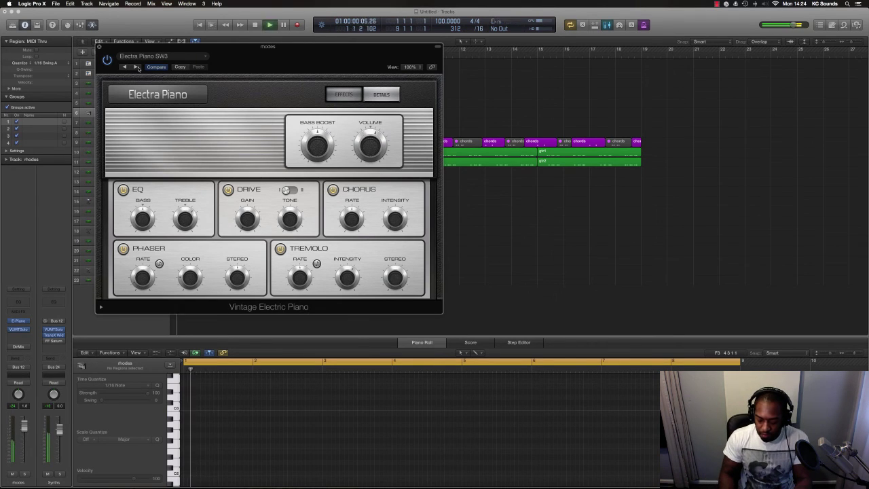
key(space)
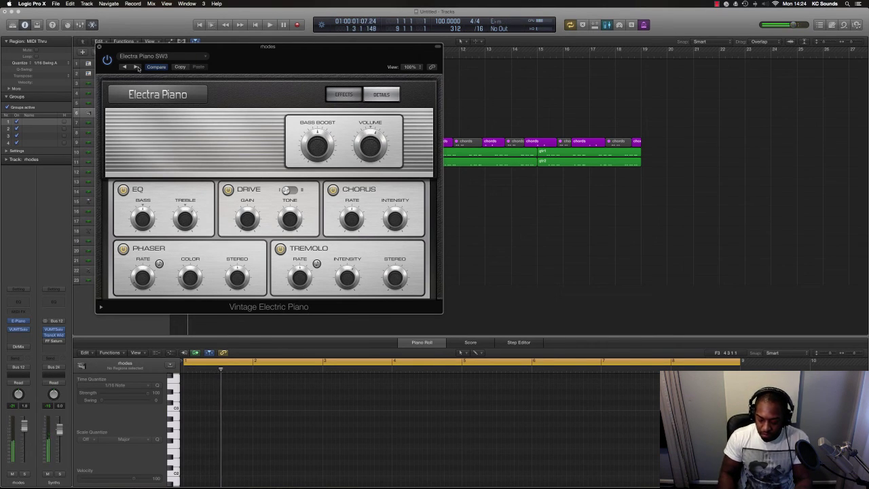
key(space)
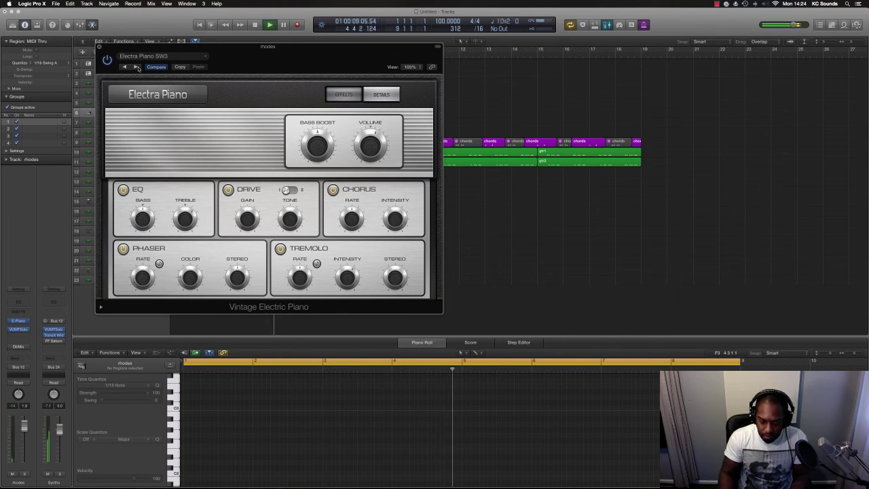
key(space)
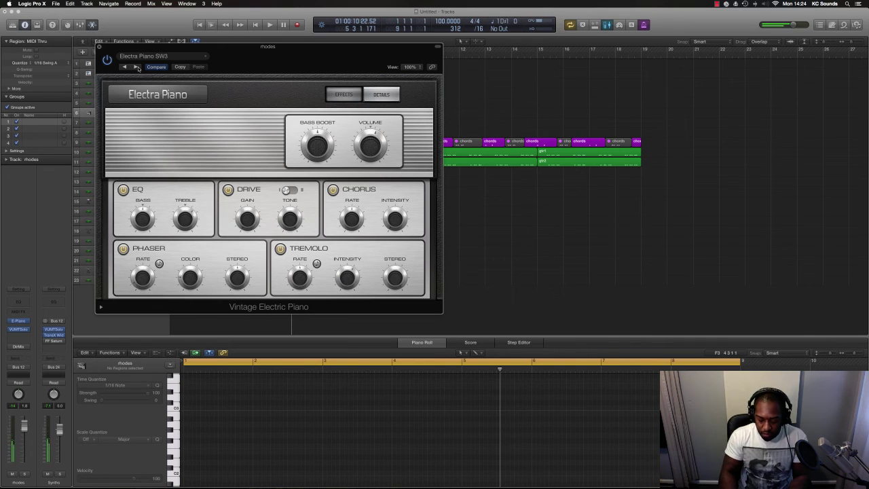
key(r)
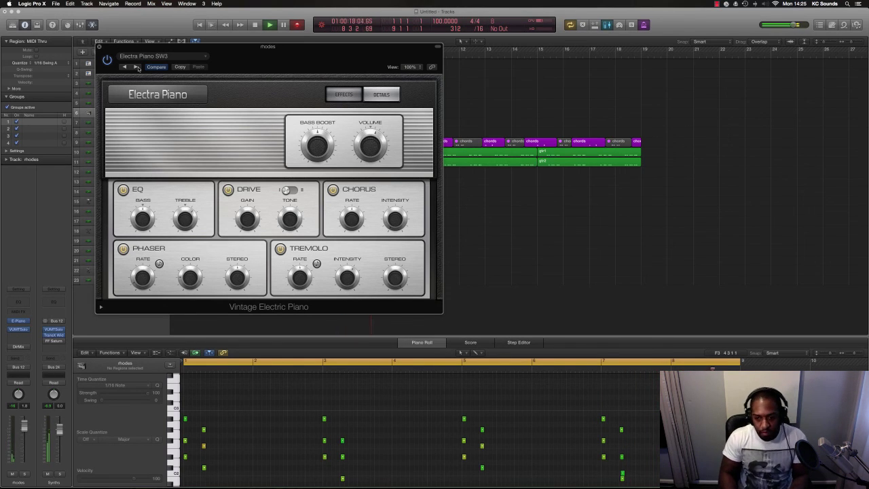
key(space)
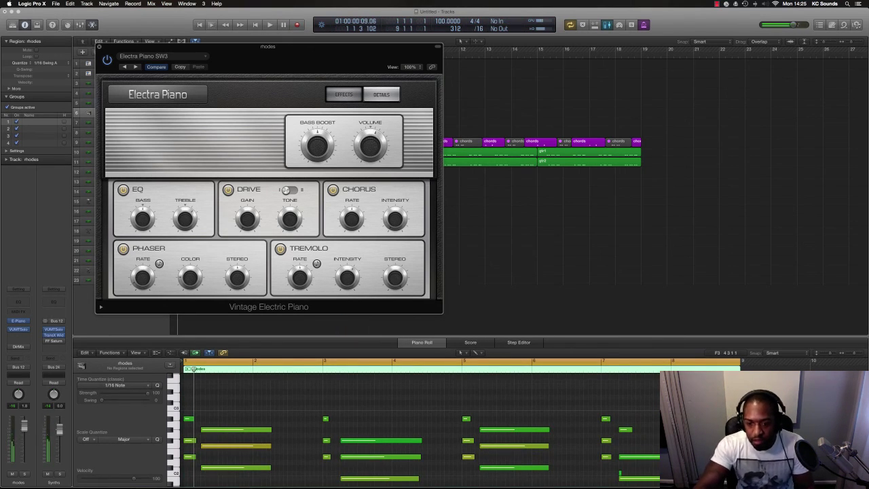
- Lower the short upper note of the second chord in bar 7 and lengthen it to match the chord's other notes
click(634, 471)
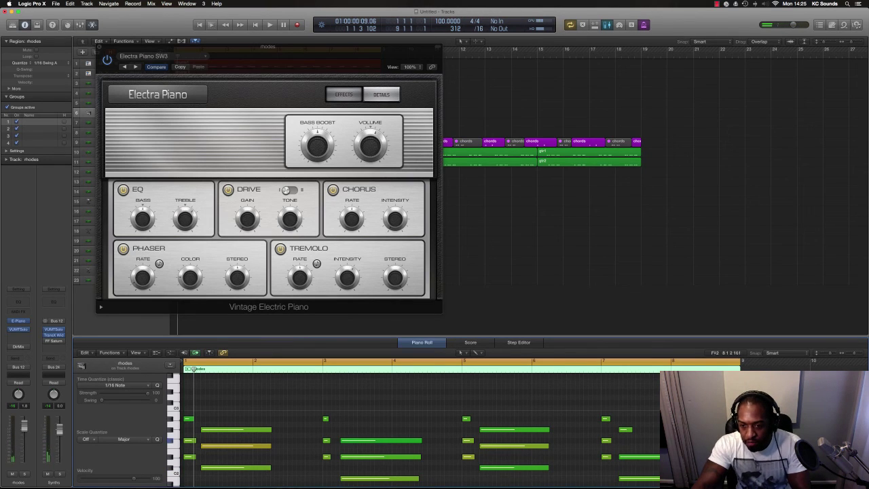
click(623, 430)
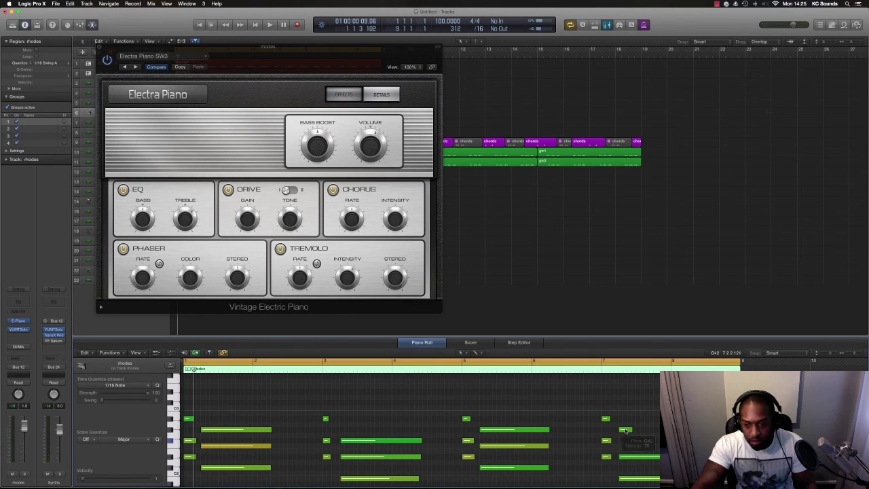
drag(625, 430, 662, 441)
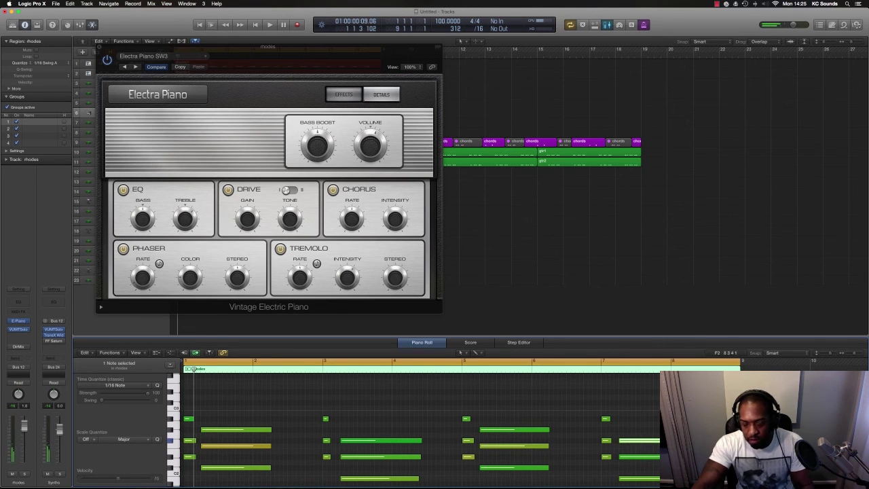
key(z)
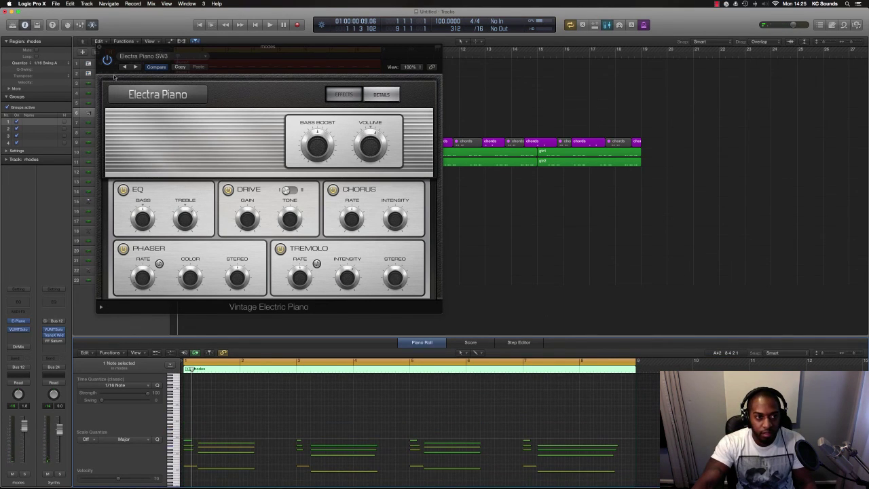
- Close the electric piano plug-in window and play the loop with the edited rhodes part
click(100, 49)
click(100, 48)
key(space)
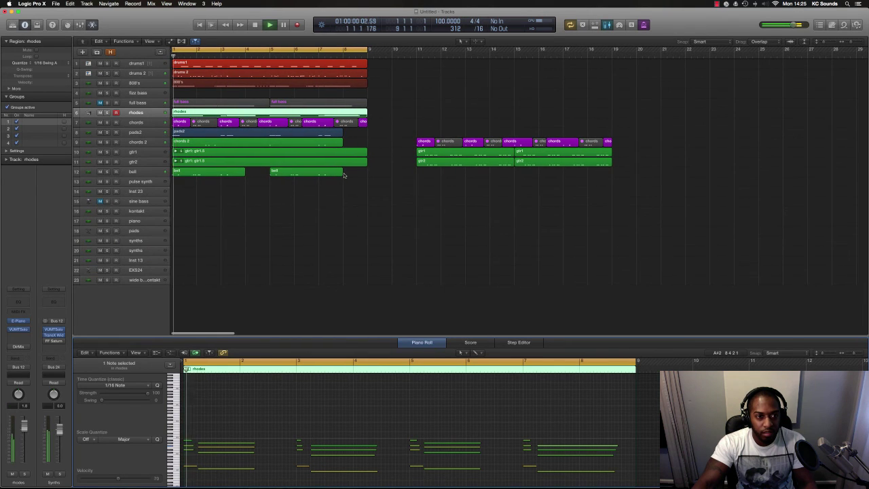
- Move the spare chords, gtr1 and gtr2 regions beyond the loop eight bars later, starting at bar 19
drag(615, 170, 618, 143)
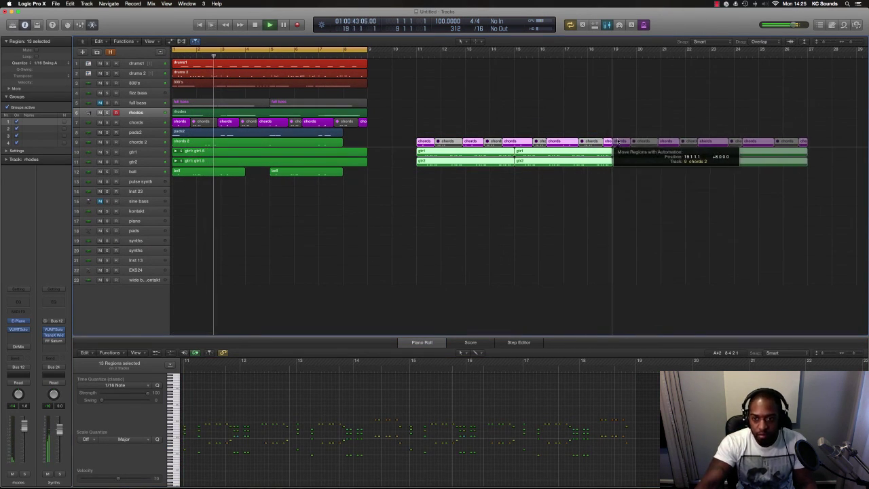
key(super+Right)
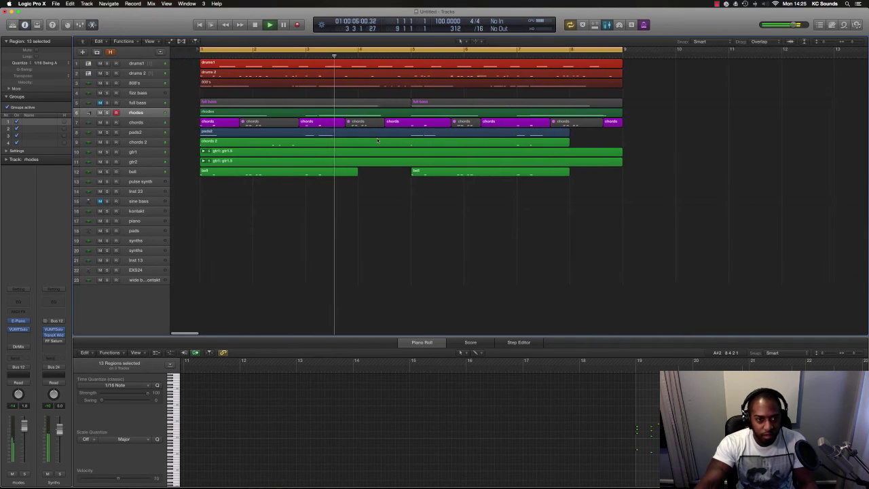
key(super+Down)
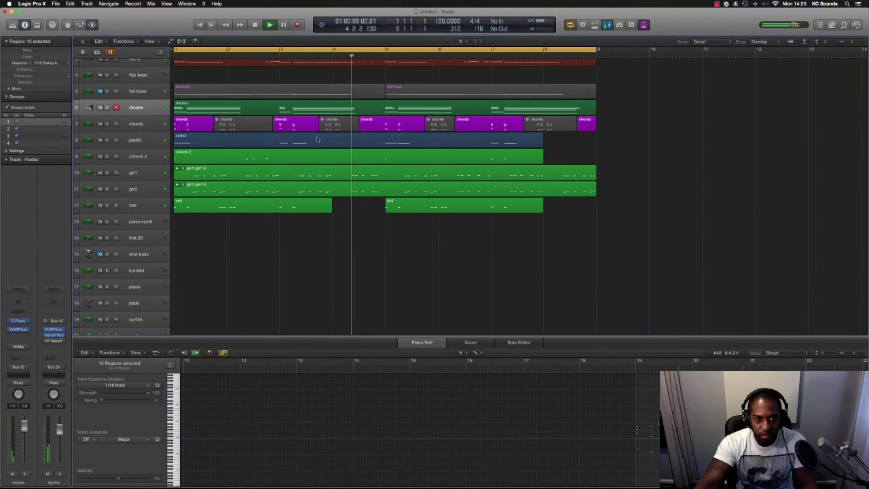
- Unmute the two muted chords regions in the second half of the loop while it plays, and stop playback
click(439, 126)
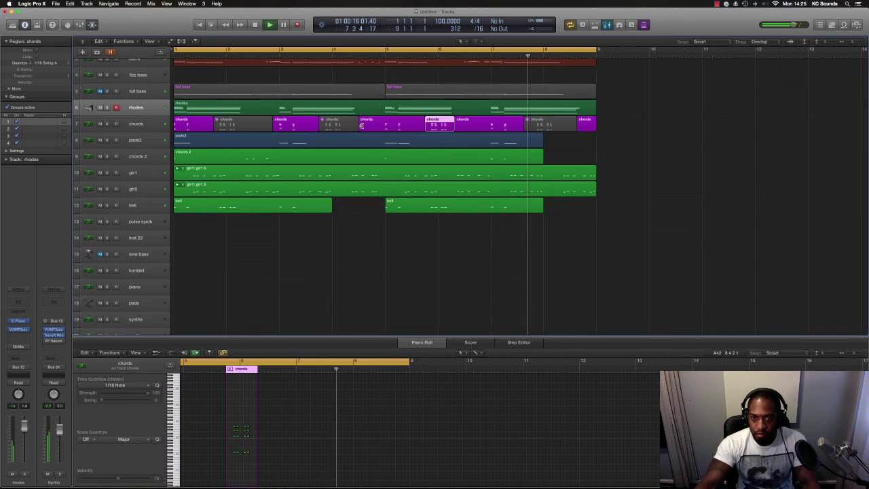
click(548, 126)
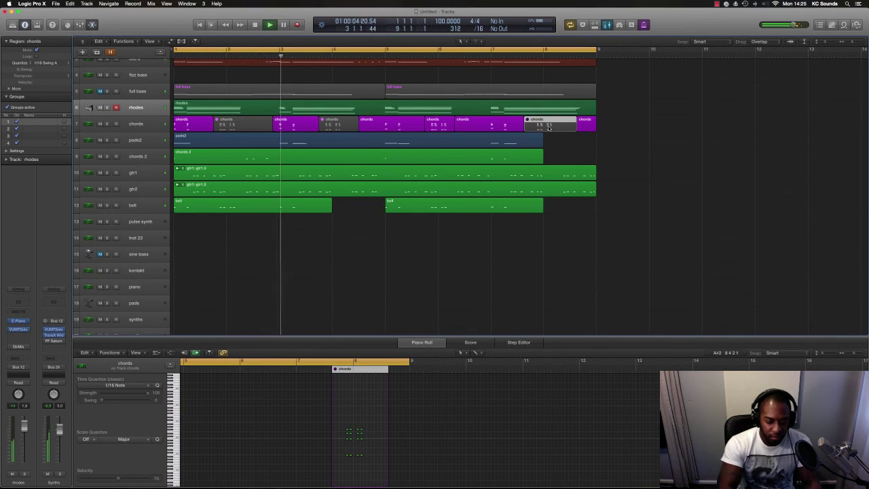
click(549, 126)
key(super+Up)
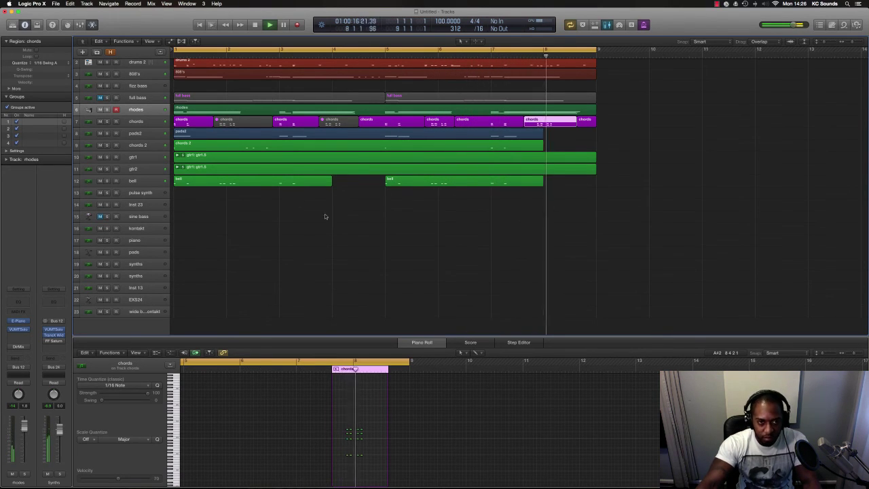
key(space)
- Move the spare chords and guitar regions from bar 19 to about bar 32 to free space after the loop
key(super+Left)
key(super+Left)
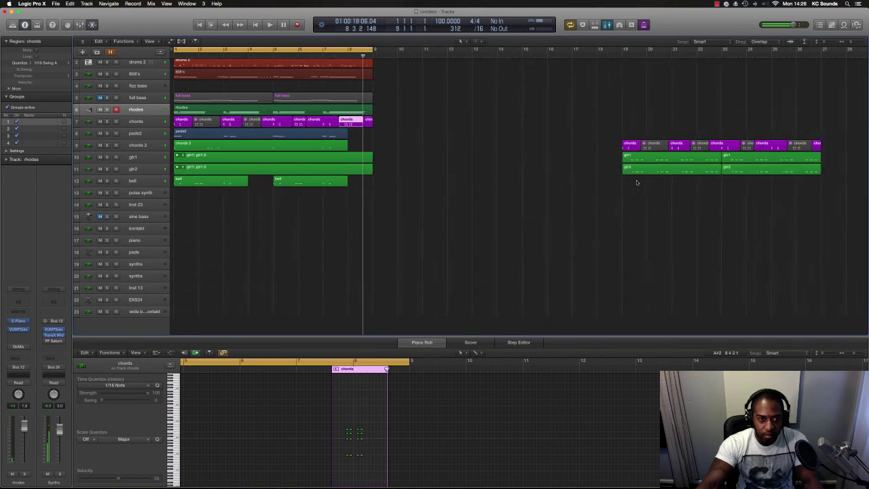
drag(753, 178, 539, 128)
key(super+Left)
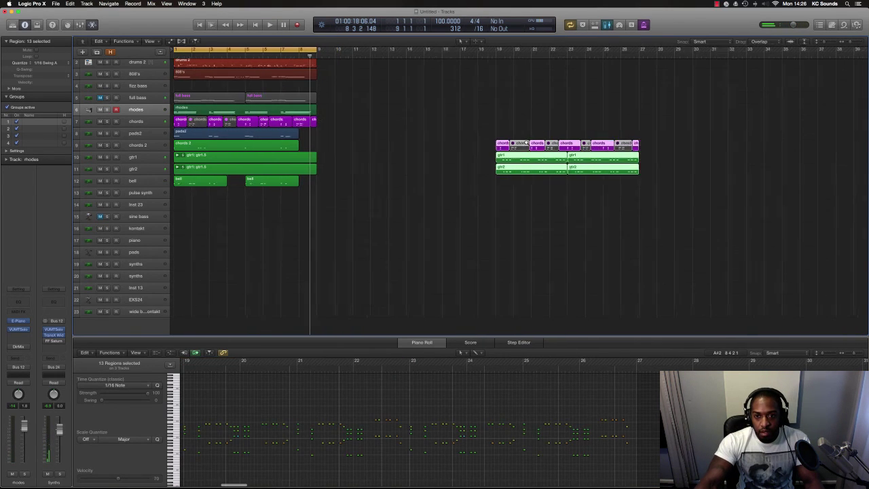
drag(480, 144, 695, 144)
- Copy all the regions of the eight-bar loop to bar 9 and extend the cycle range to bar 17
drag(388, 198, 323, 66)
scroll(363, 238, up, 5)
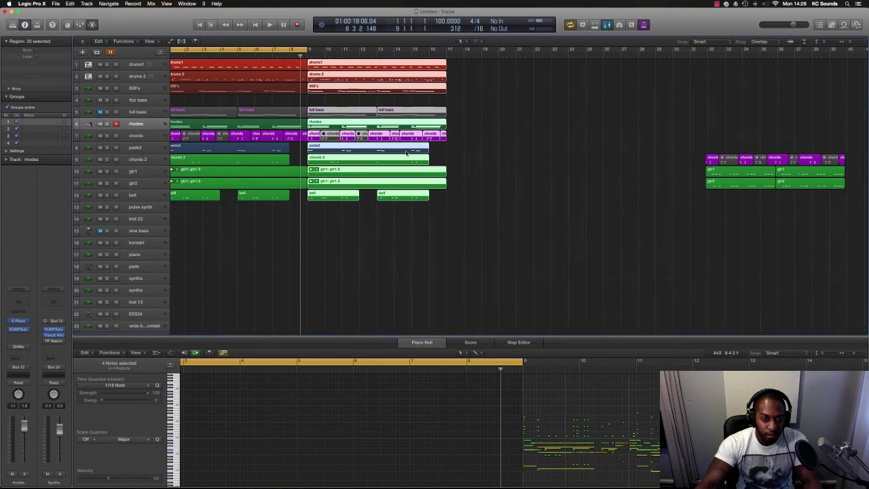
click(363, 237)
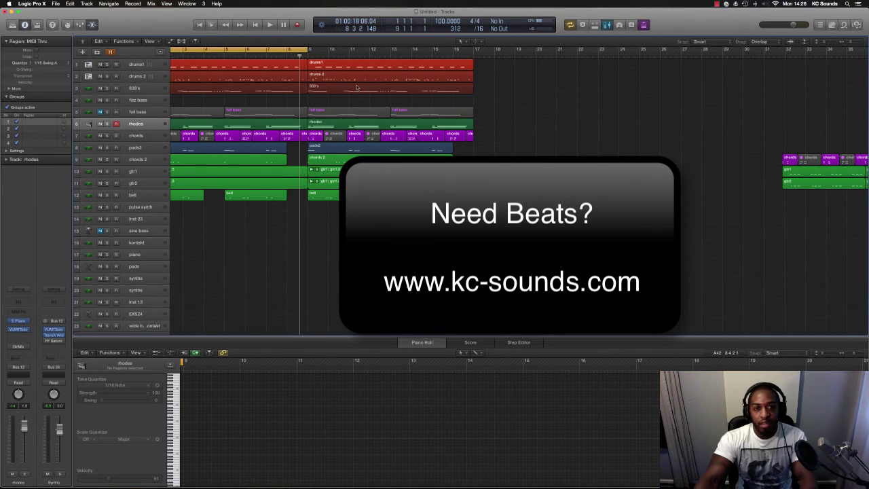
drag(307, 49, 476, 49)
key(super+Up)
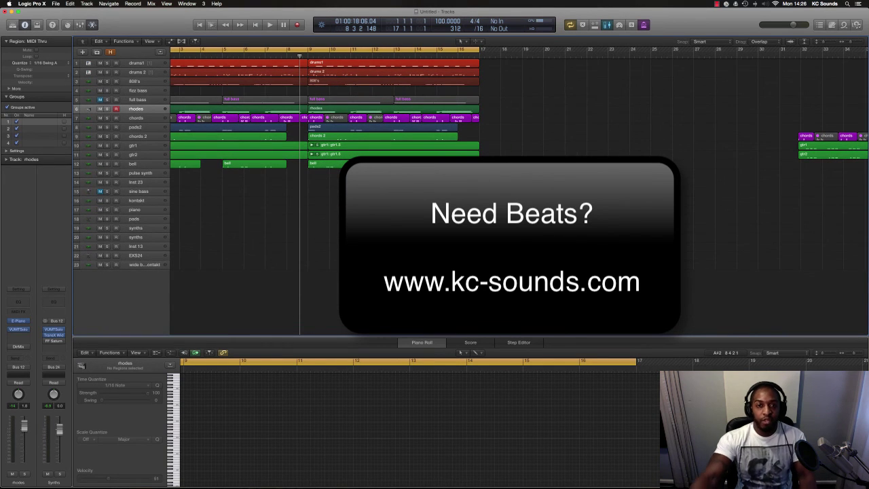